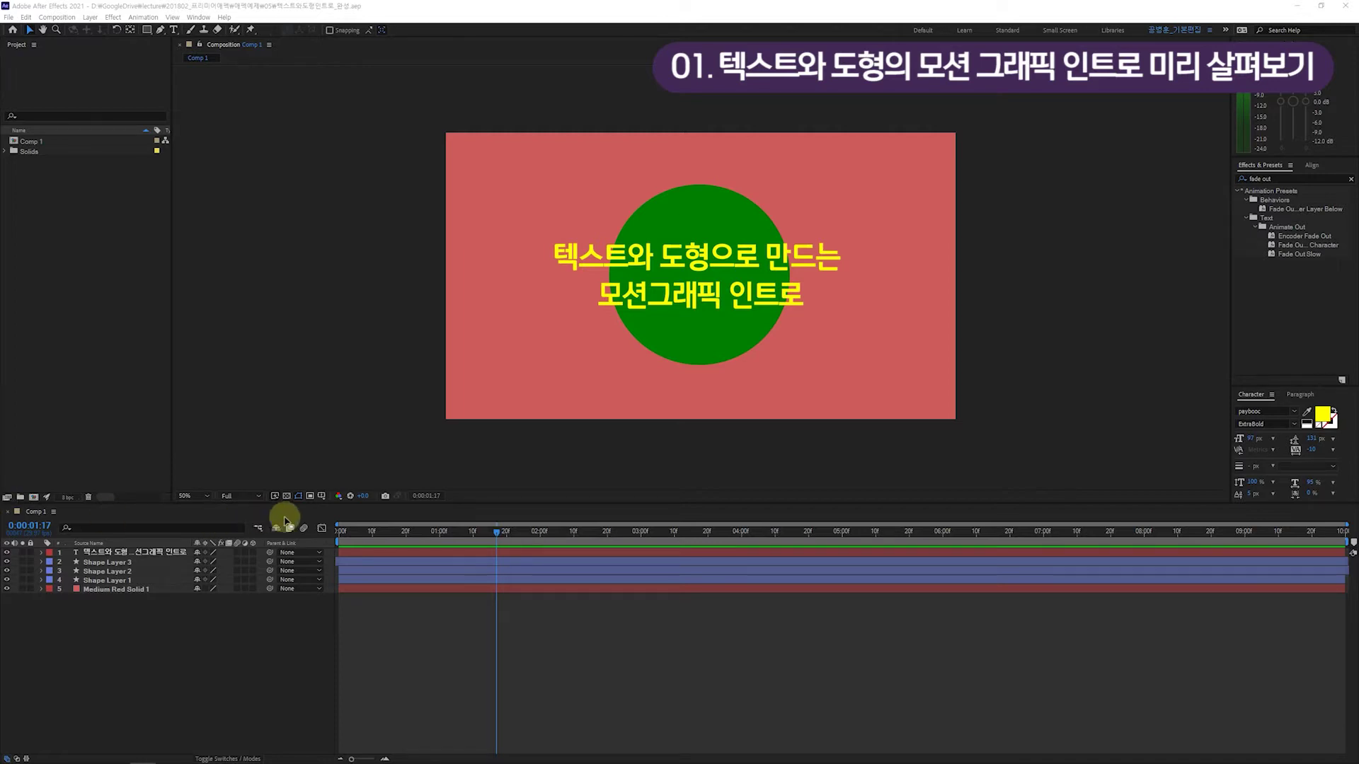
Scrub through the finished intro from about 0:00:01:12 to 0:00:08:14 with Shape Layer 1 selected to review its animation.
click(484, 537)
drag(483, 537, 481, 533)
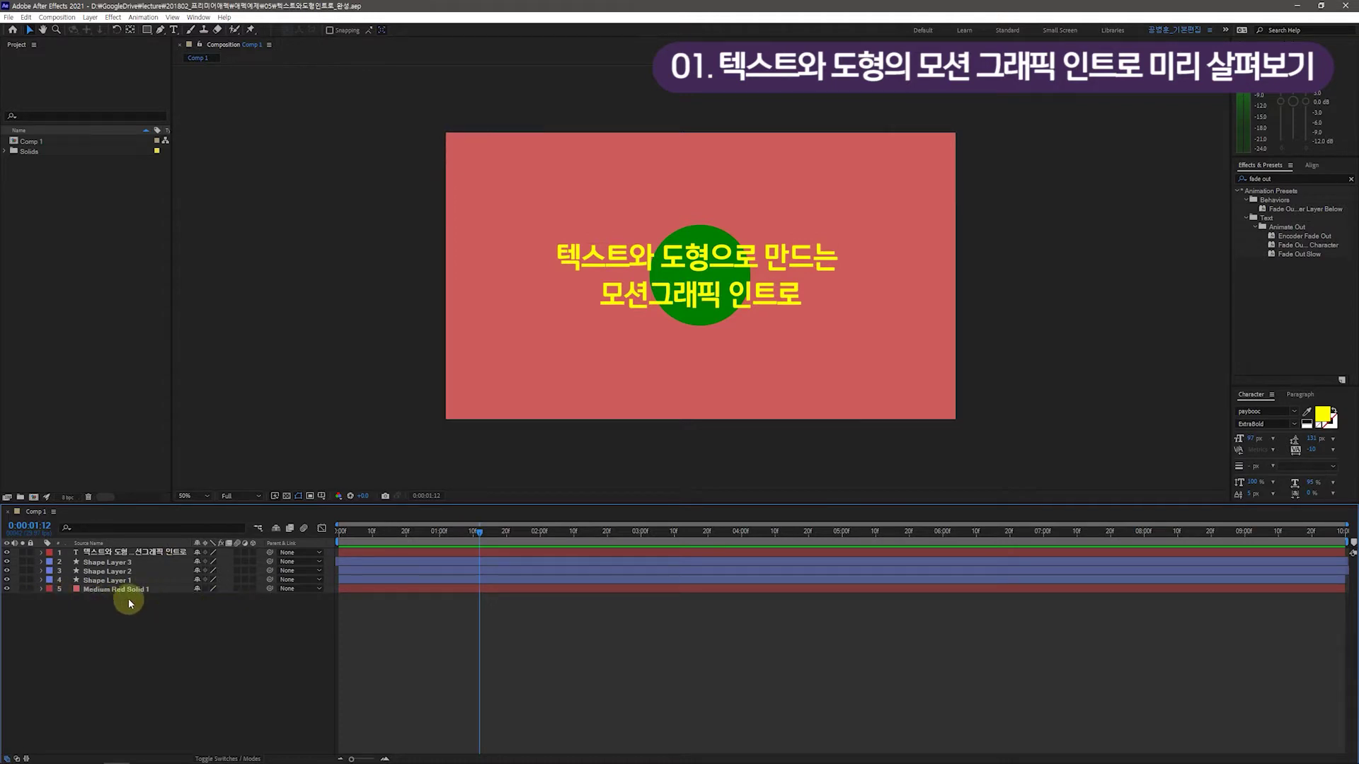
click(107, 581)
click(108, 580)
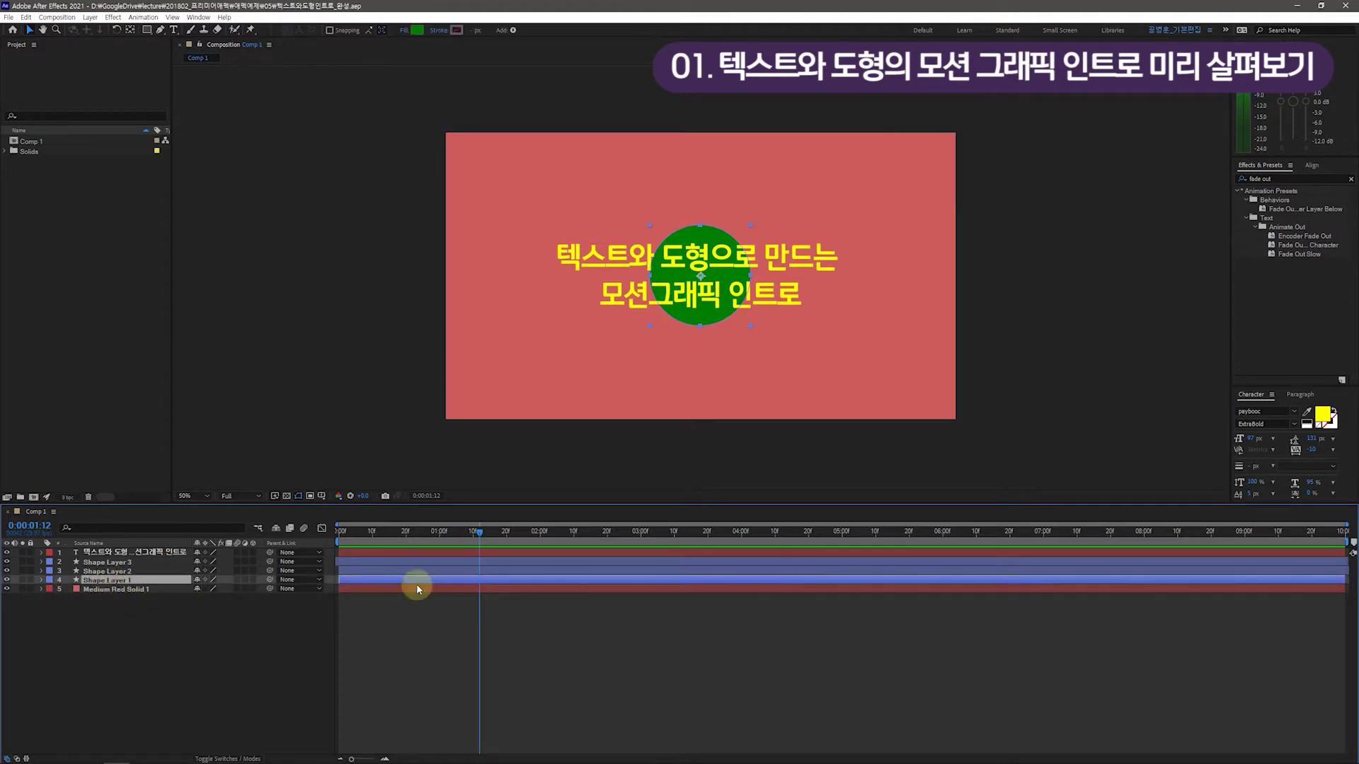
drag(481, 536, 567, 545)
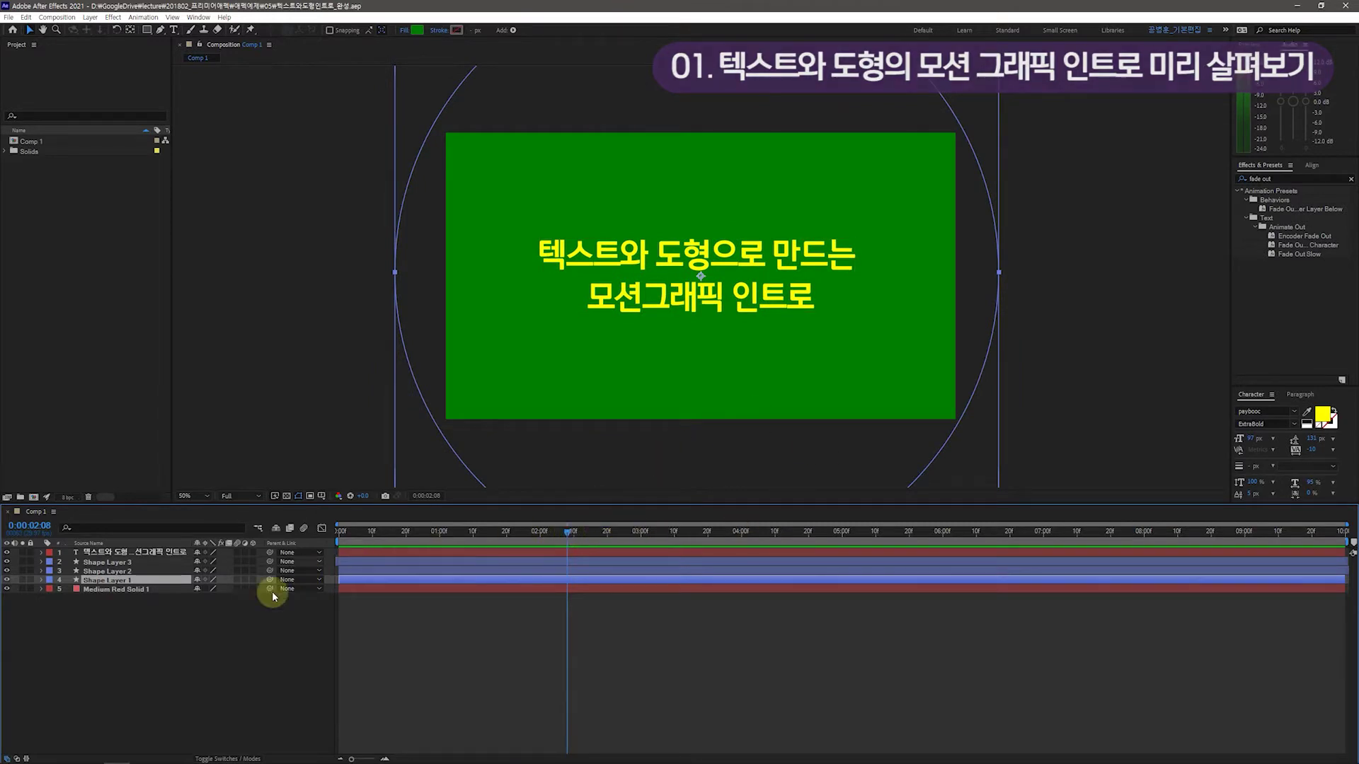
drag(559, 533, 1192, 523)
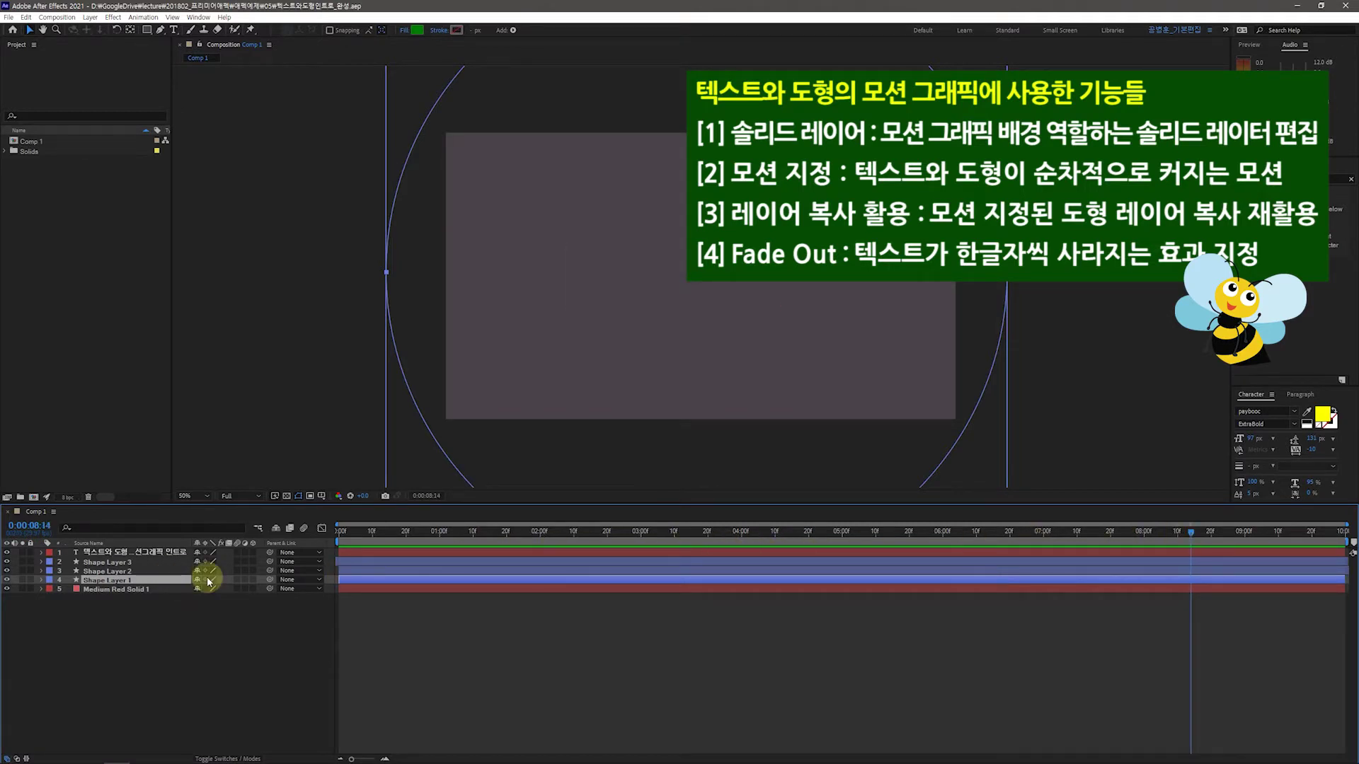
Reveal the keyframed properties of all five layers and preview the finished intro's animation.
click(134, 557)
shift+click(137, 590)
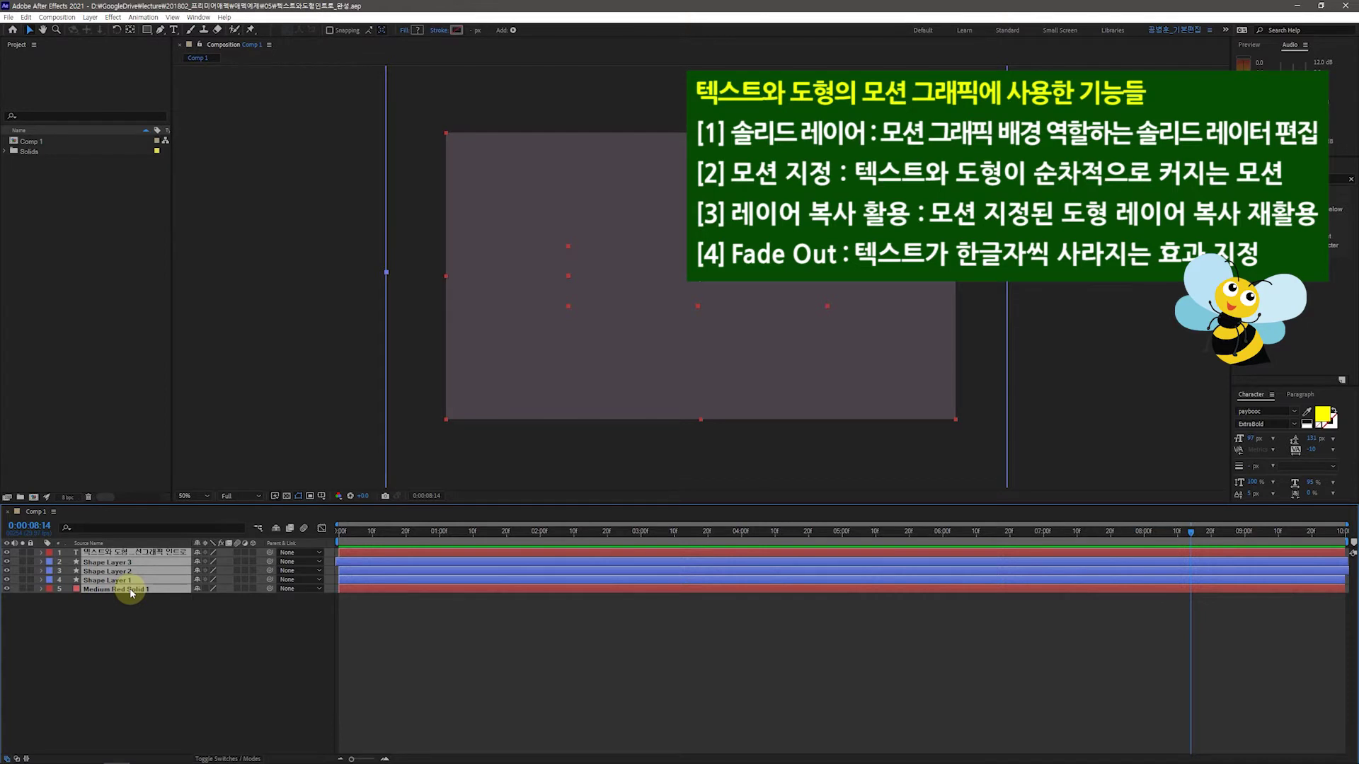
key(u)
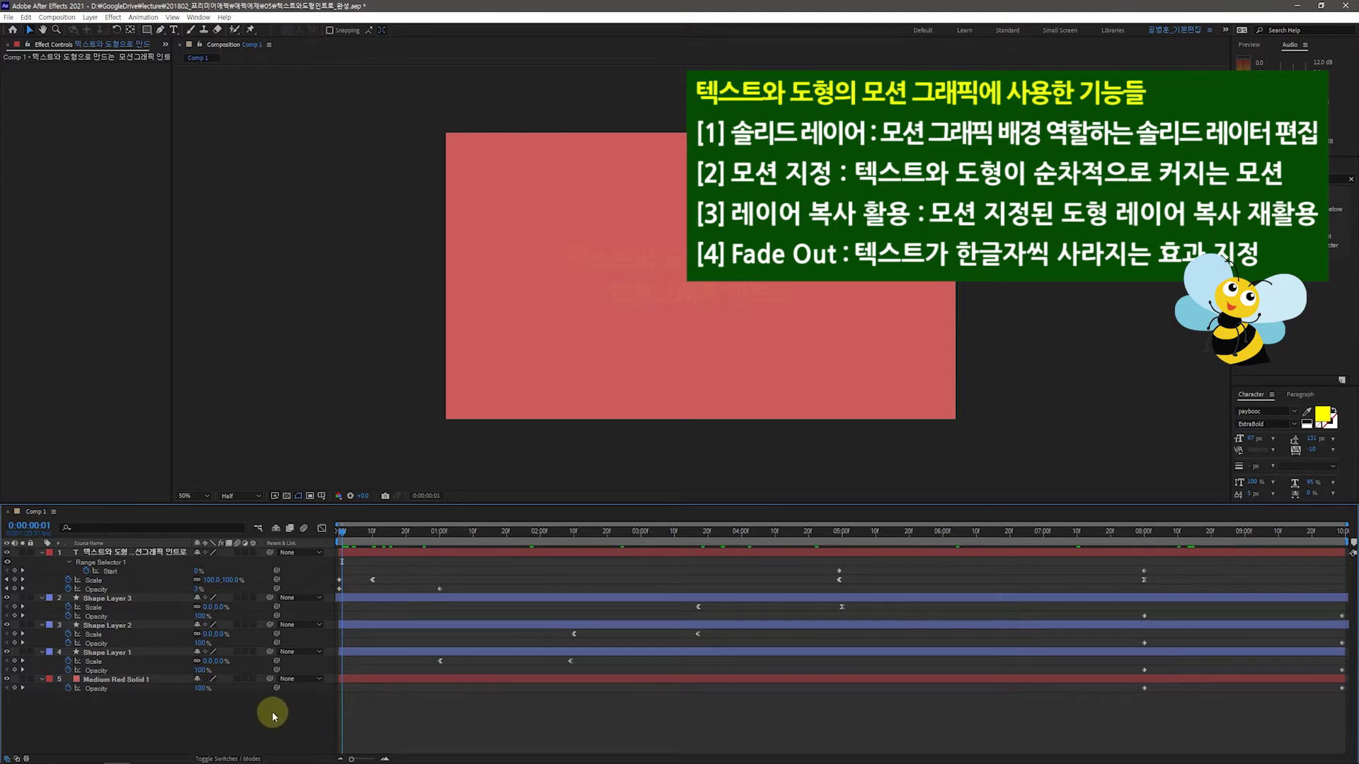
key(space)
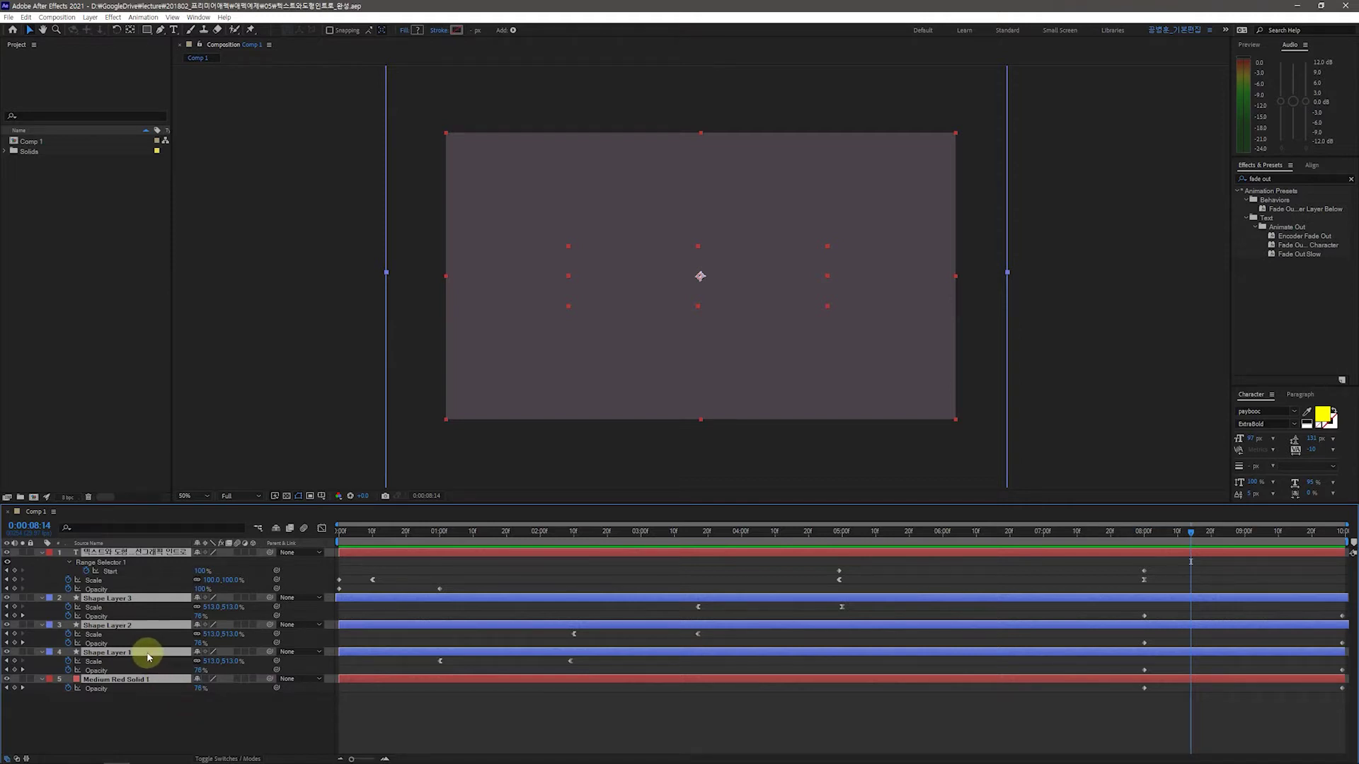
Create a new project with a 10-second composition using the HDTV 1080 29.97 preset.
key(ctrl+alt+n)
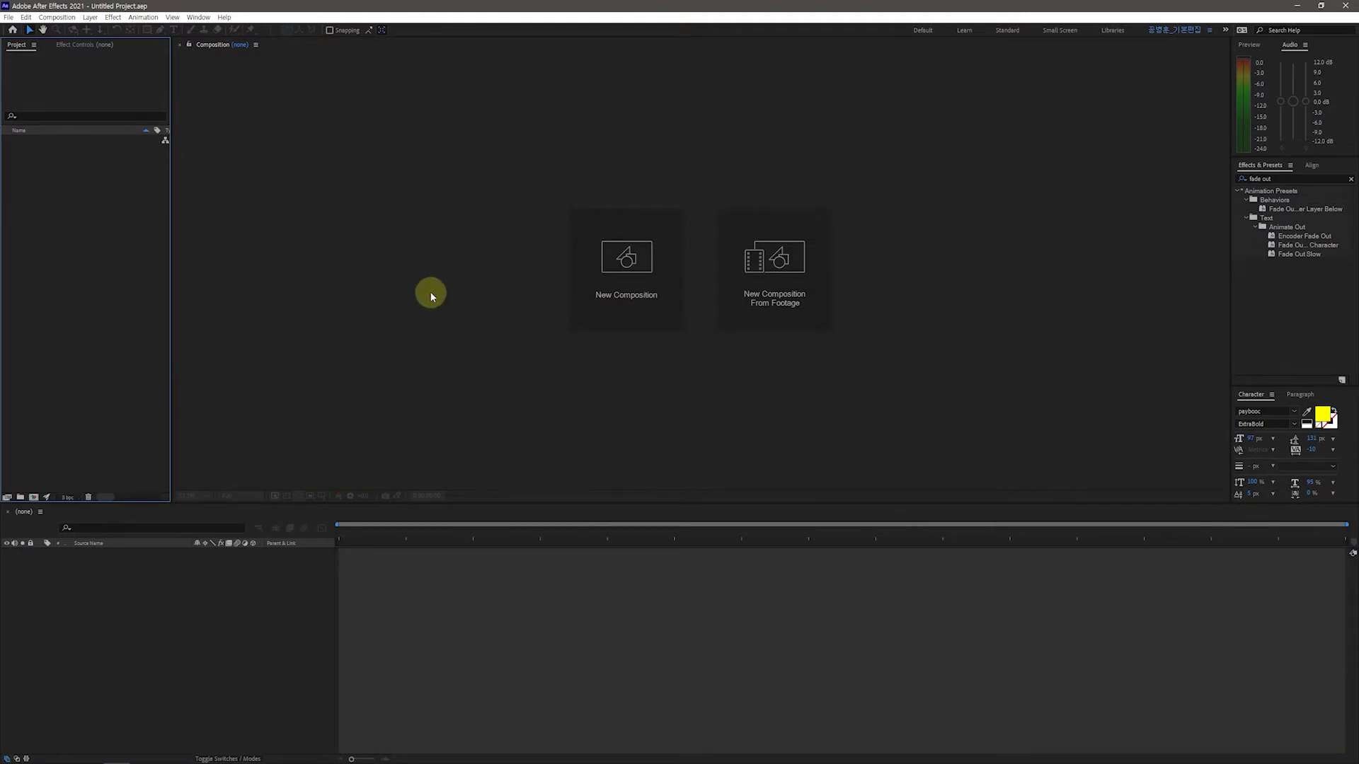
click(617, 257)
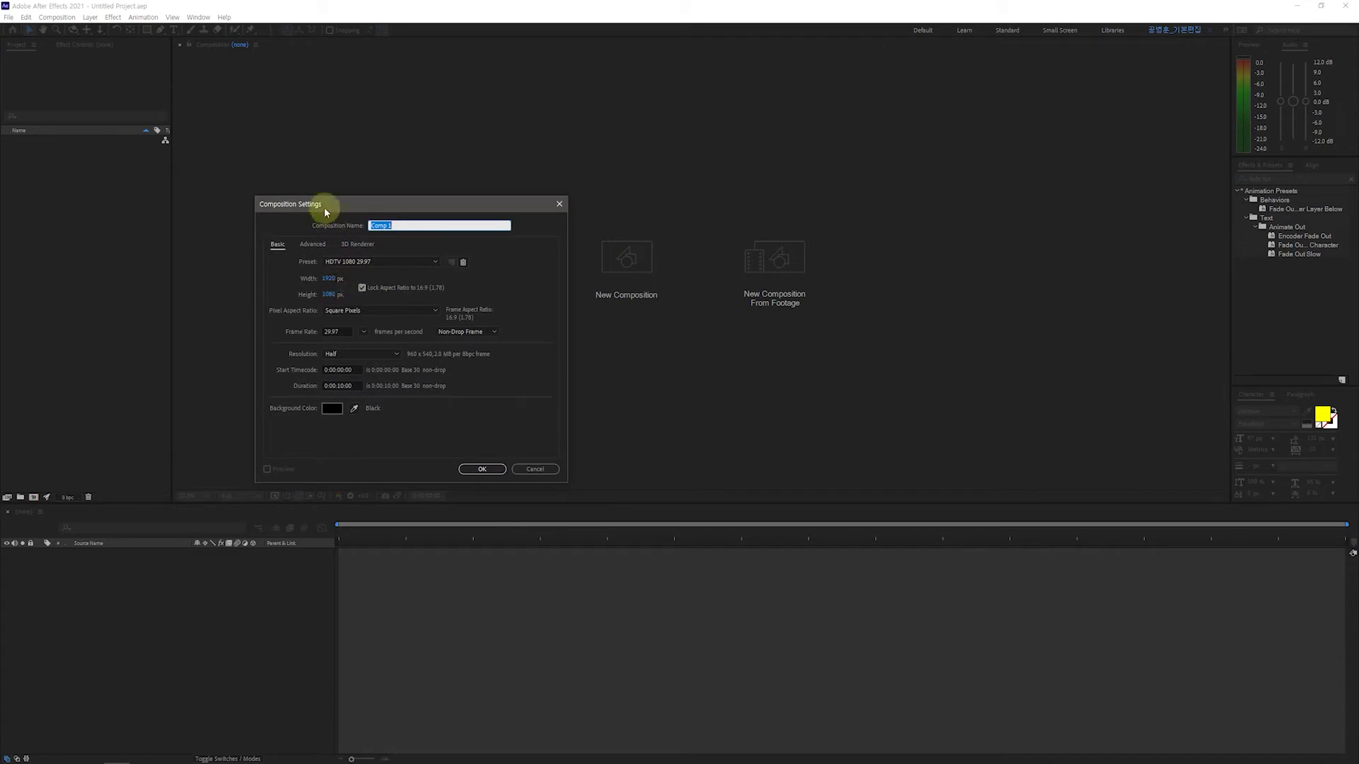
click(436, 263)
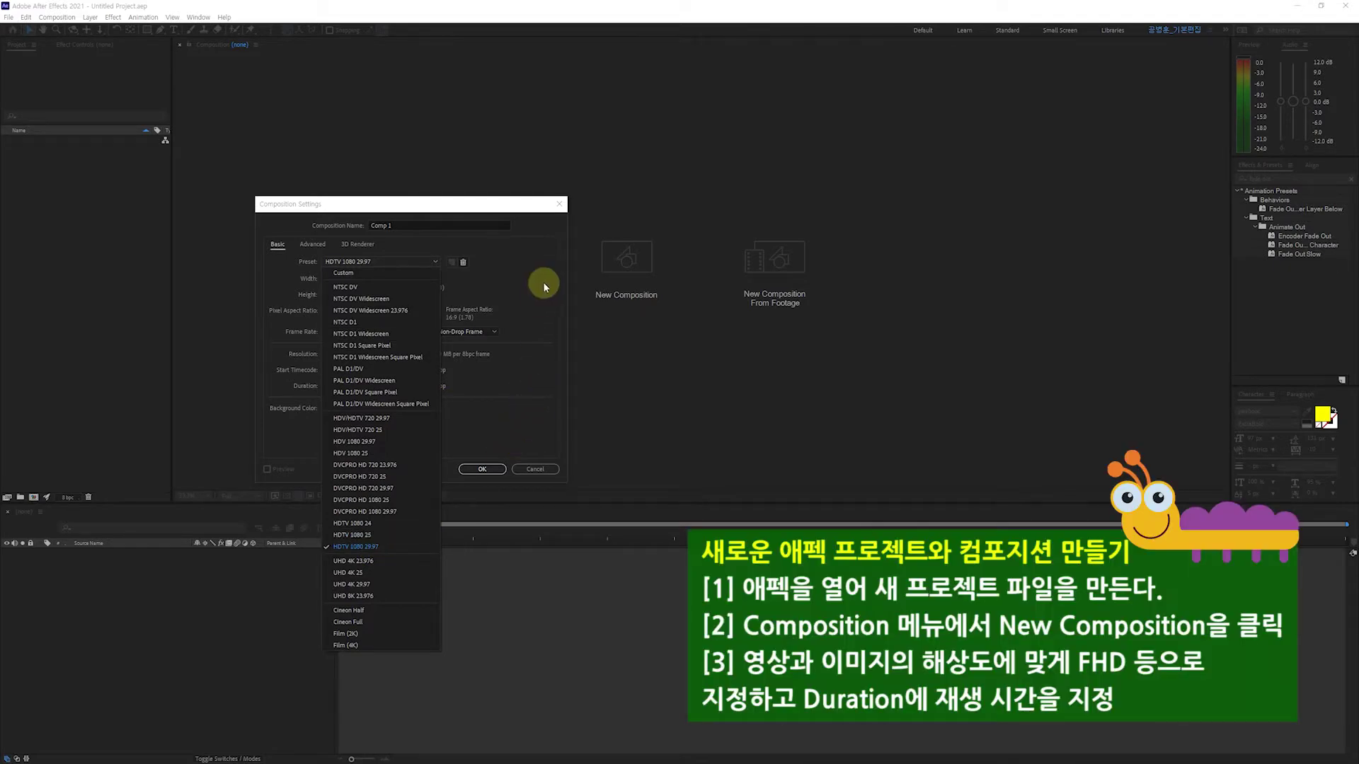
click(544, 285)
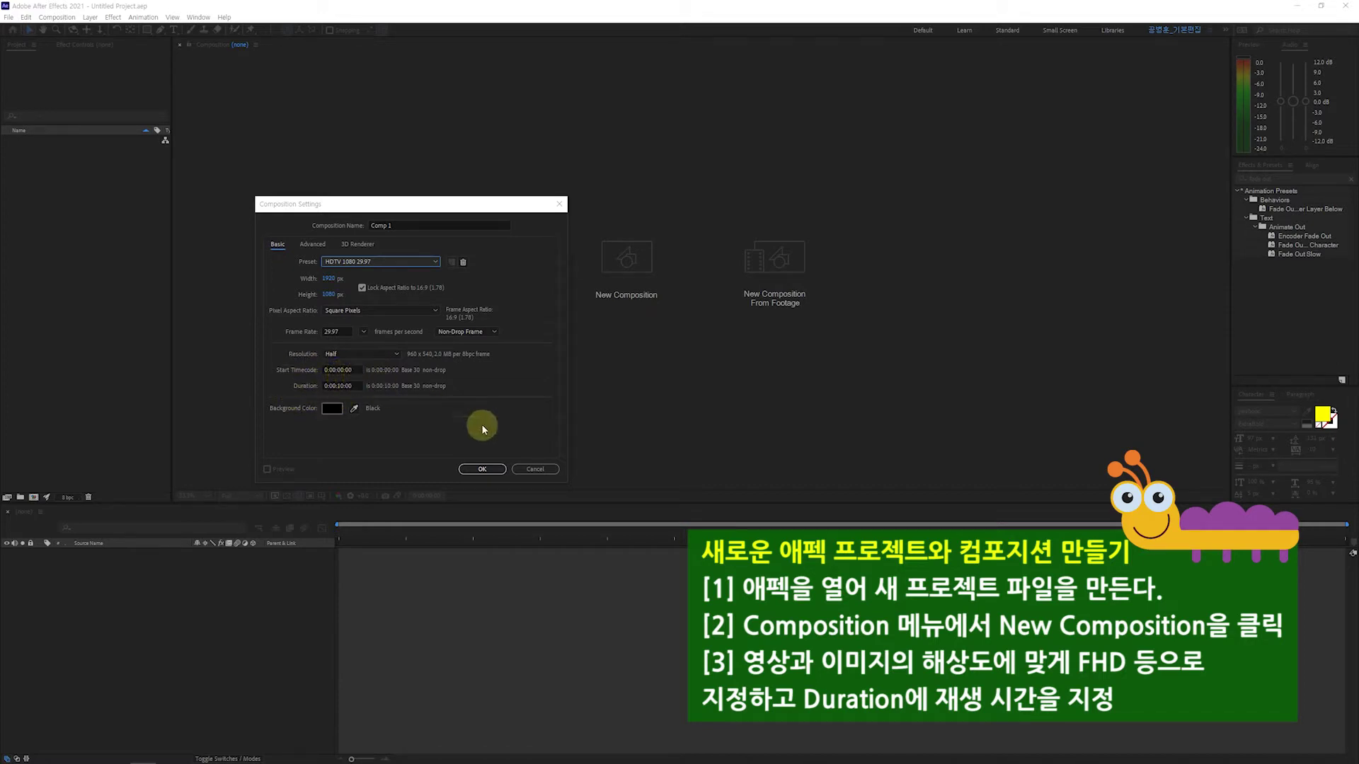
click(482, 470)
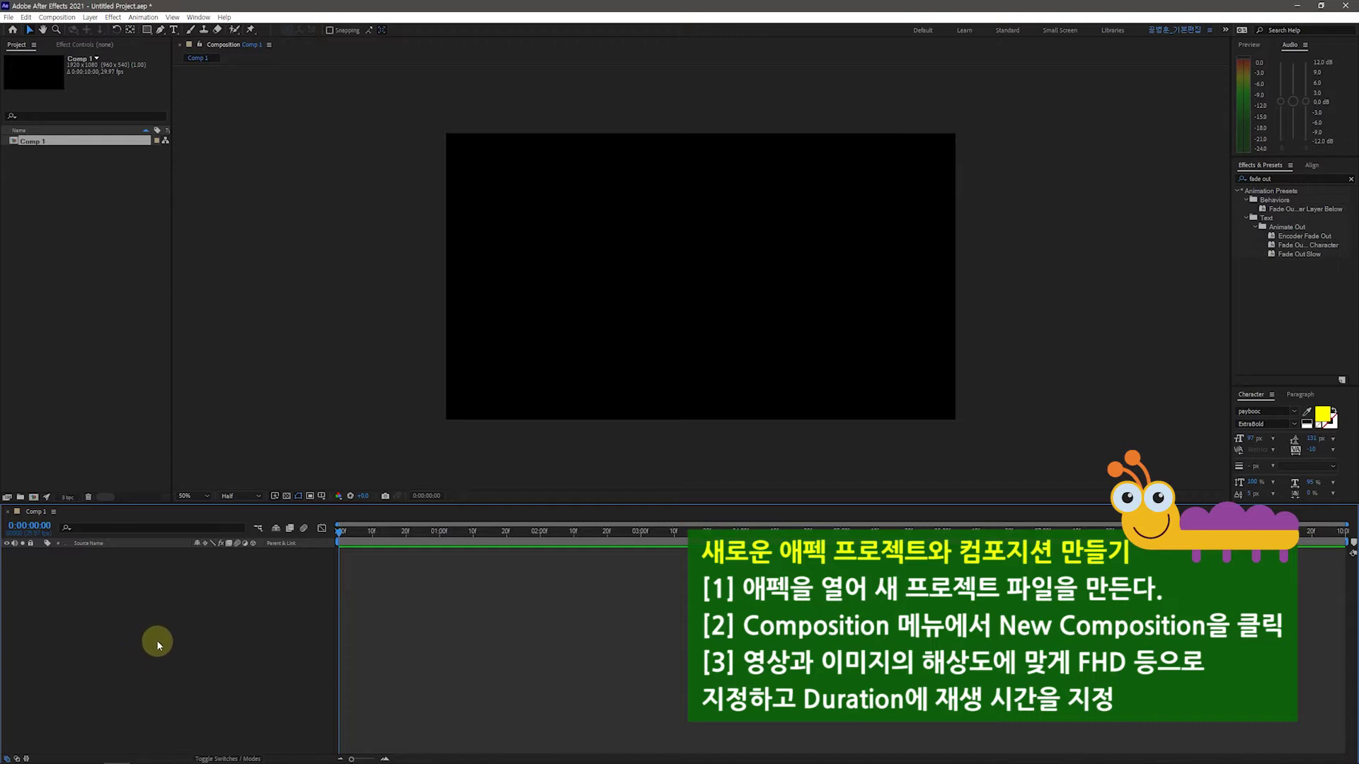
Add a 1920 × 1080 px solid layer filled with colour CD5C5C as the background, and leave it deselected.
click(90, 17)
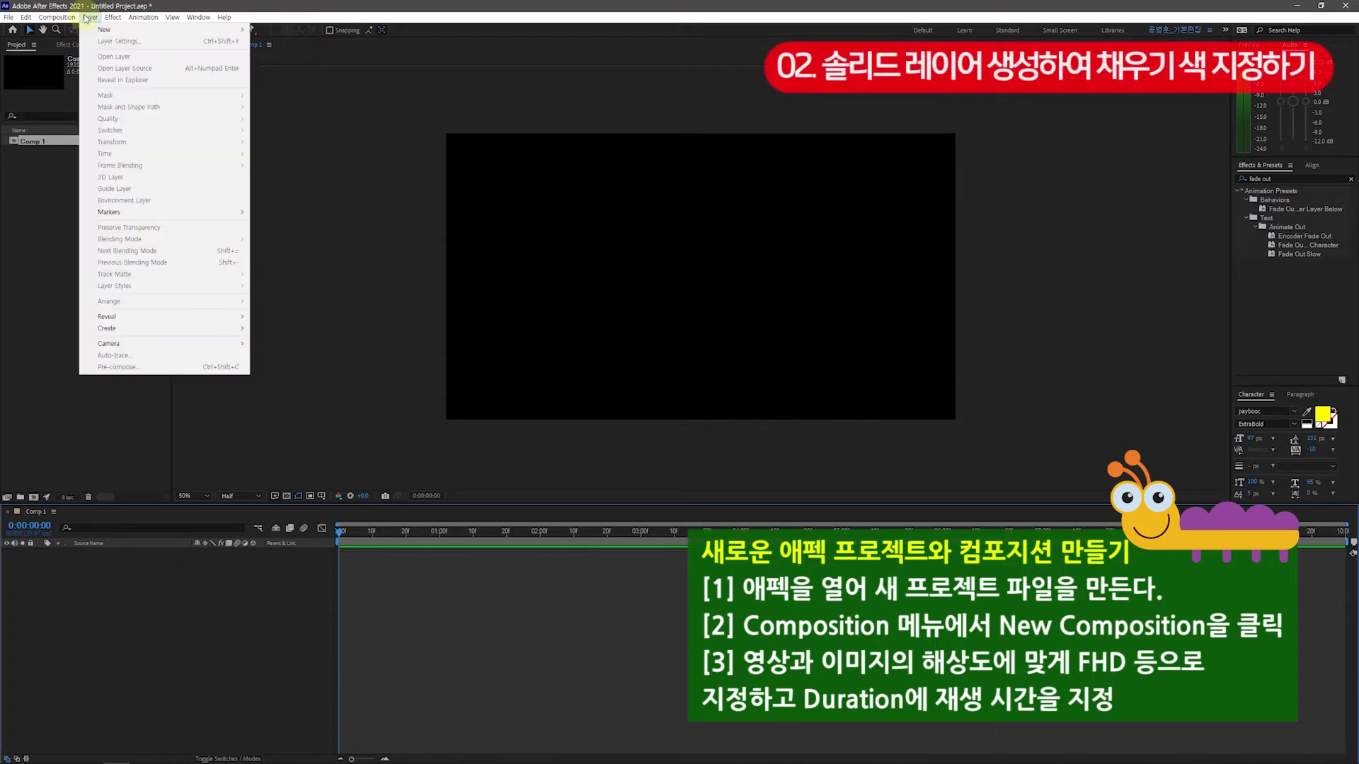
mouse_move(99, 32)
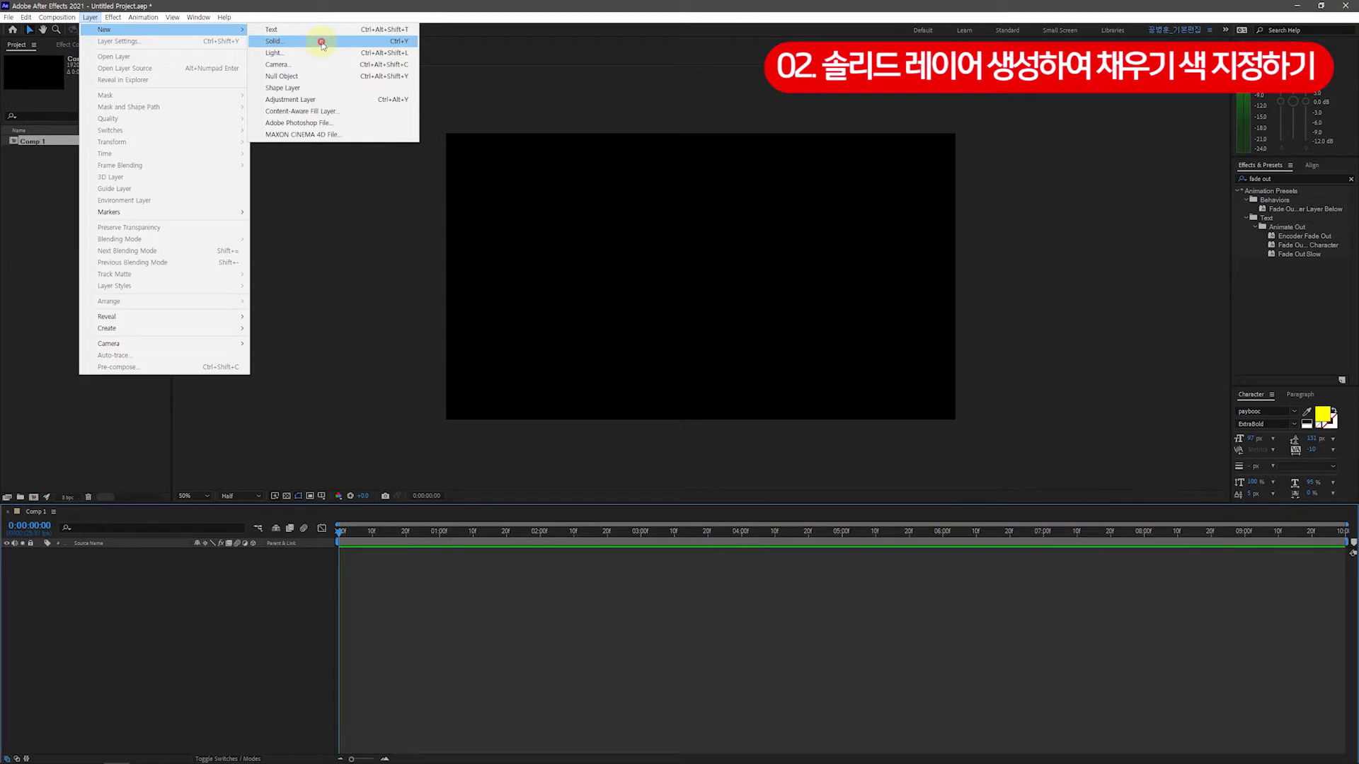
click(322, 42)
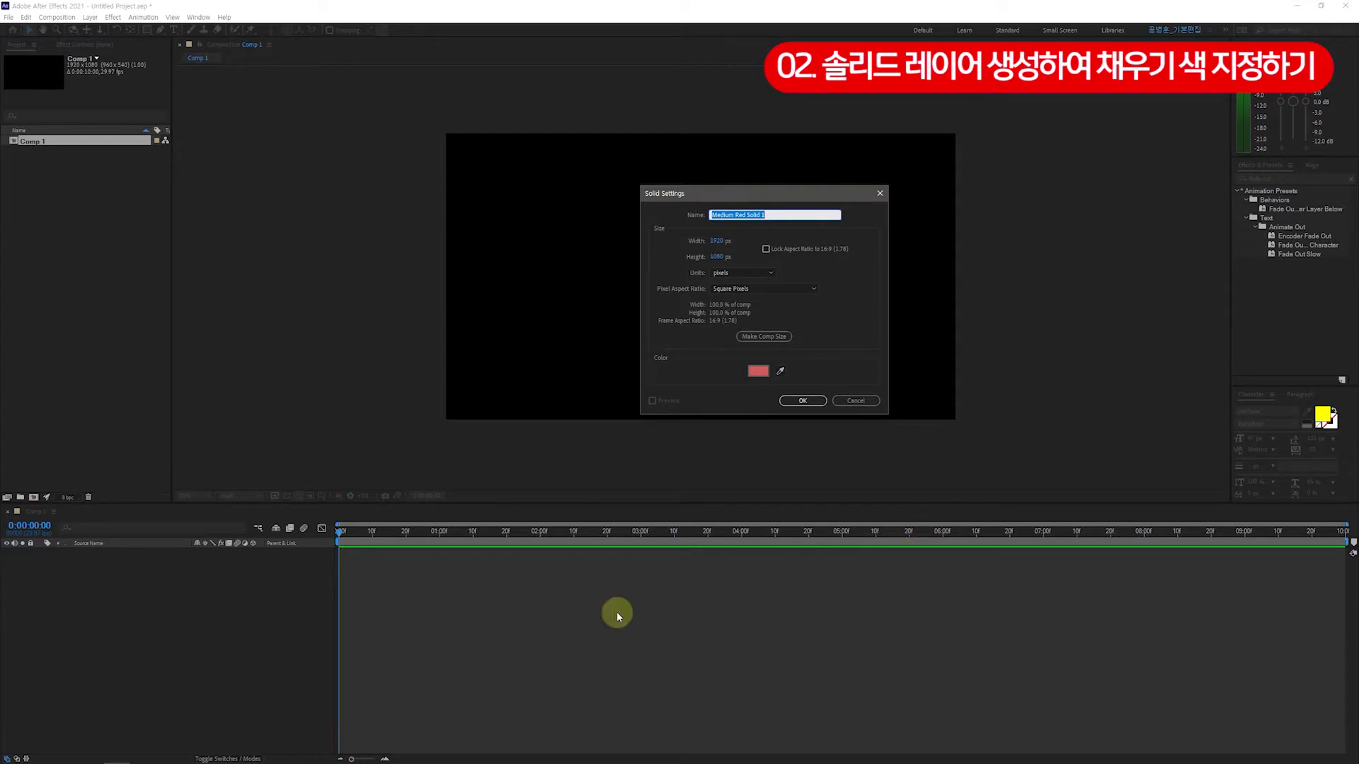
drag(719, 203, 443, 243)
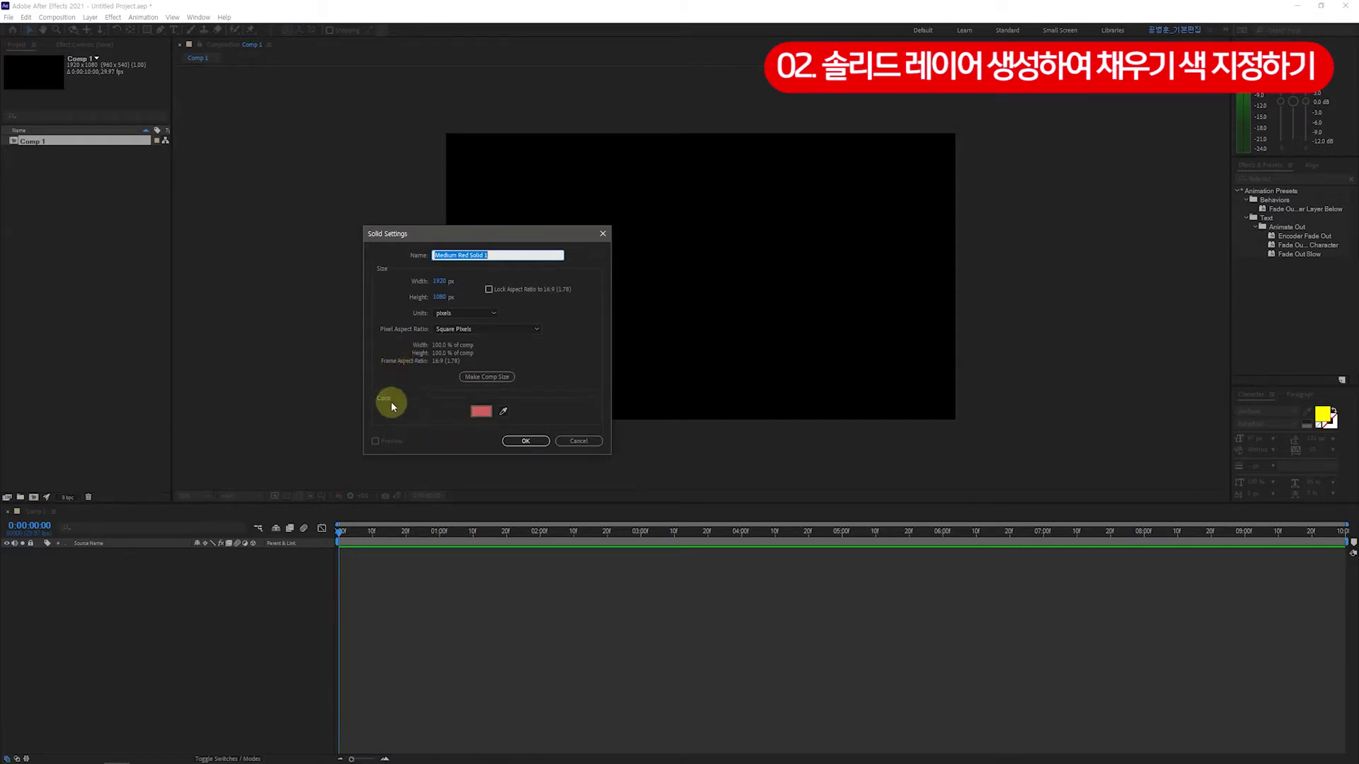
click(479, 412)
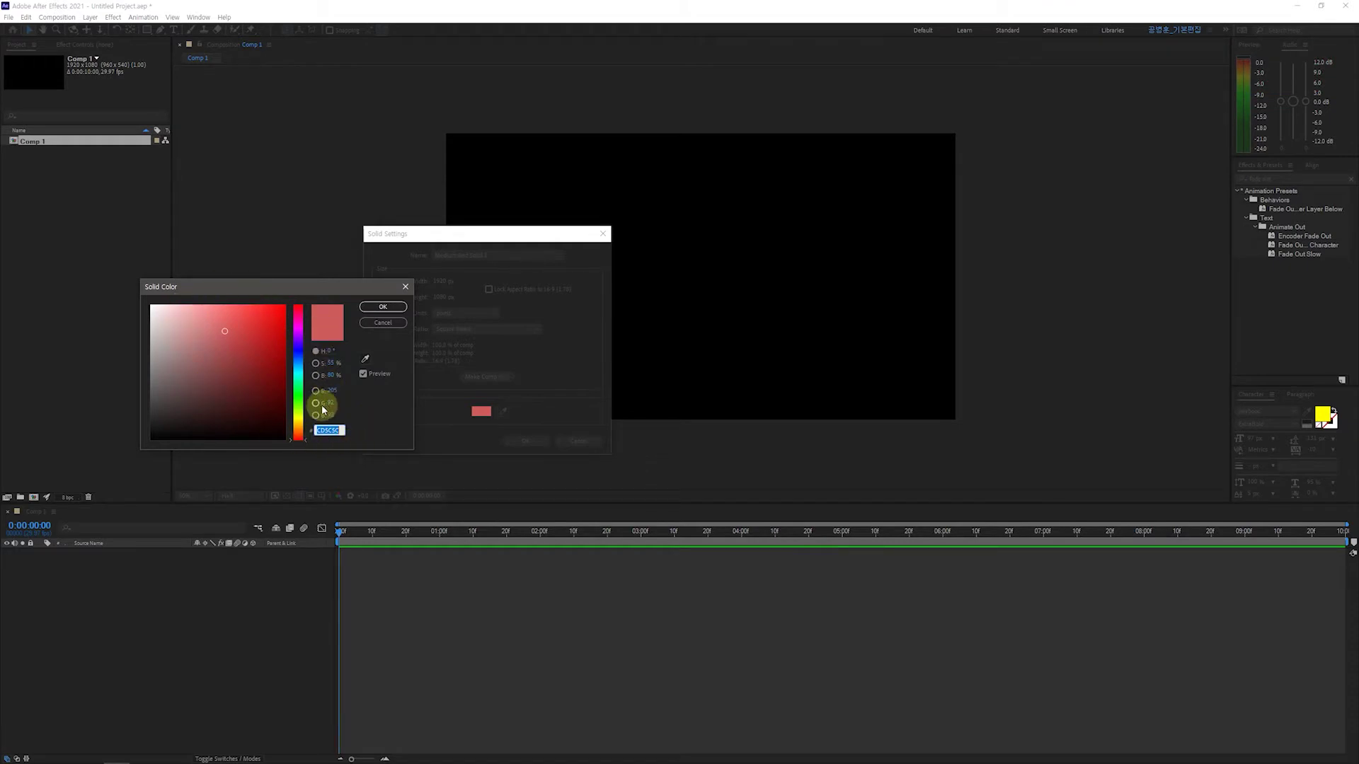
click(340, 437)
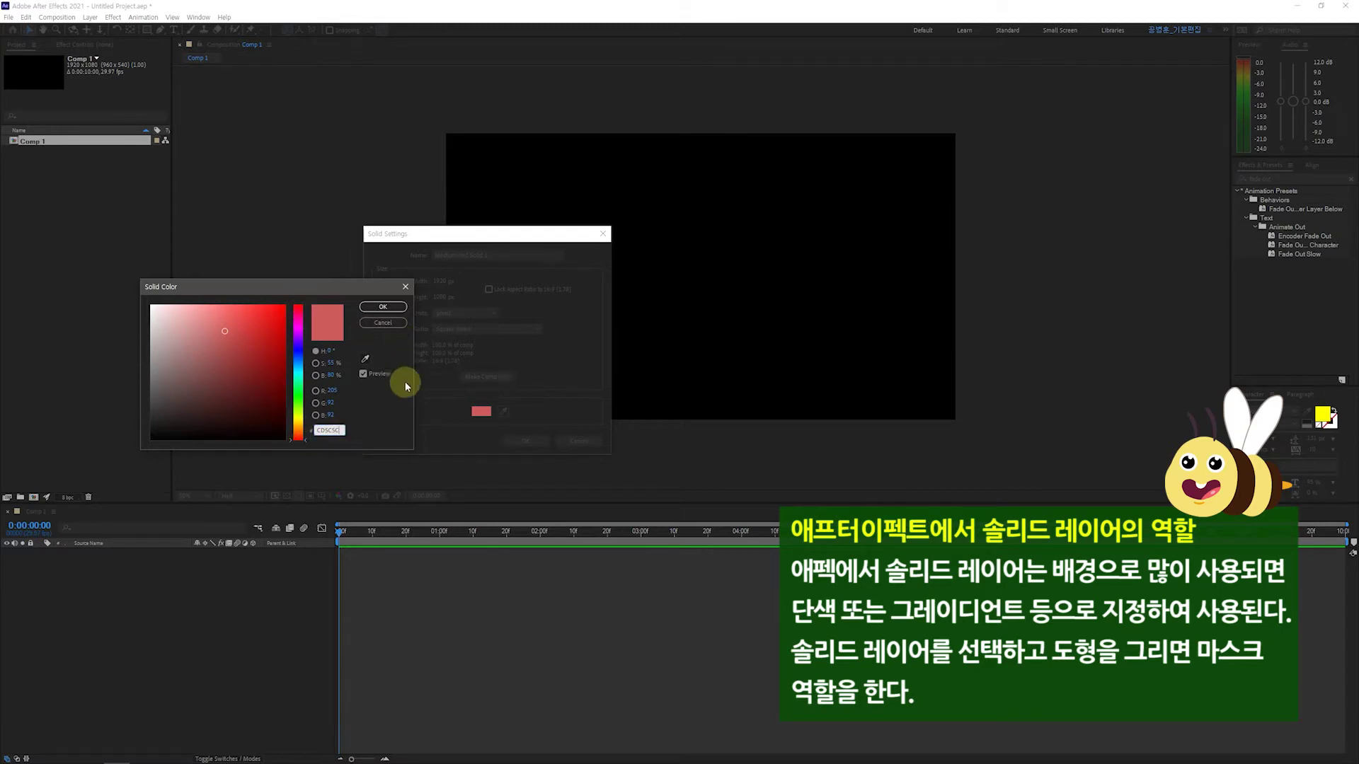
click(384, 307)
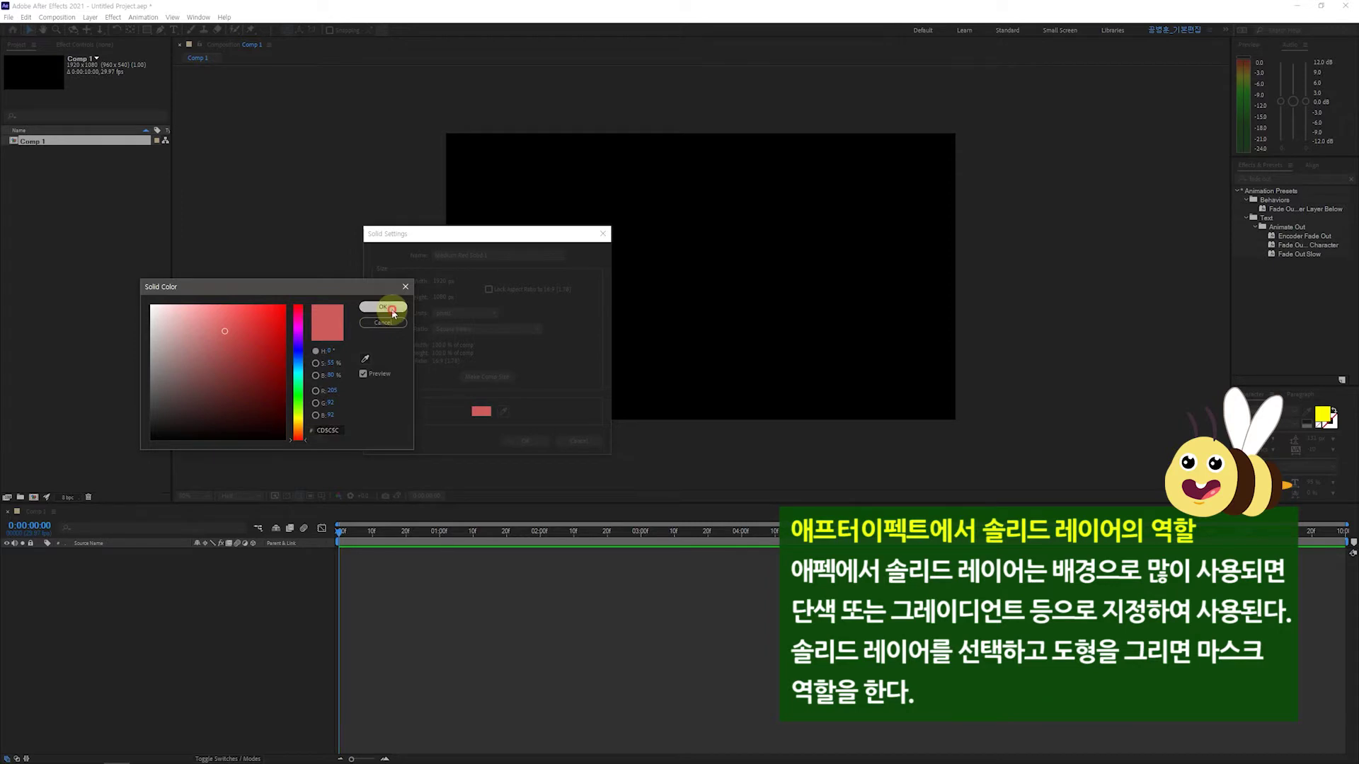
click(525, 441)
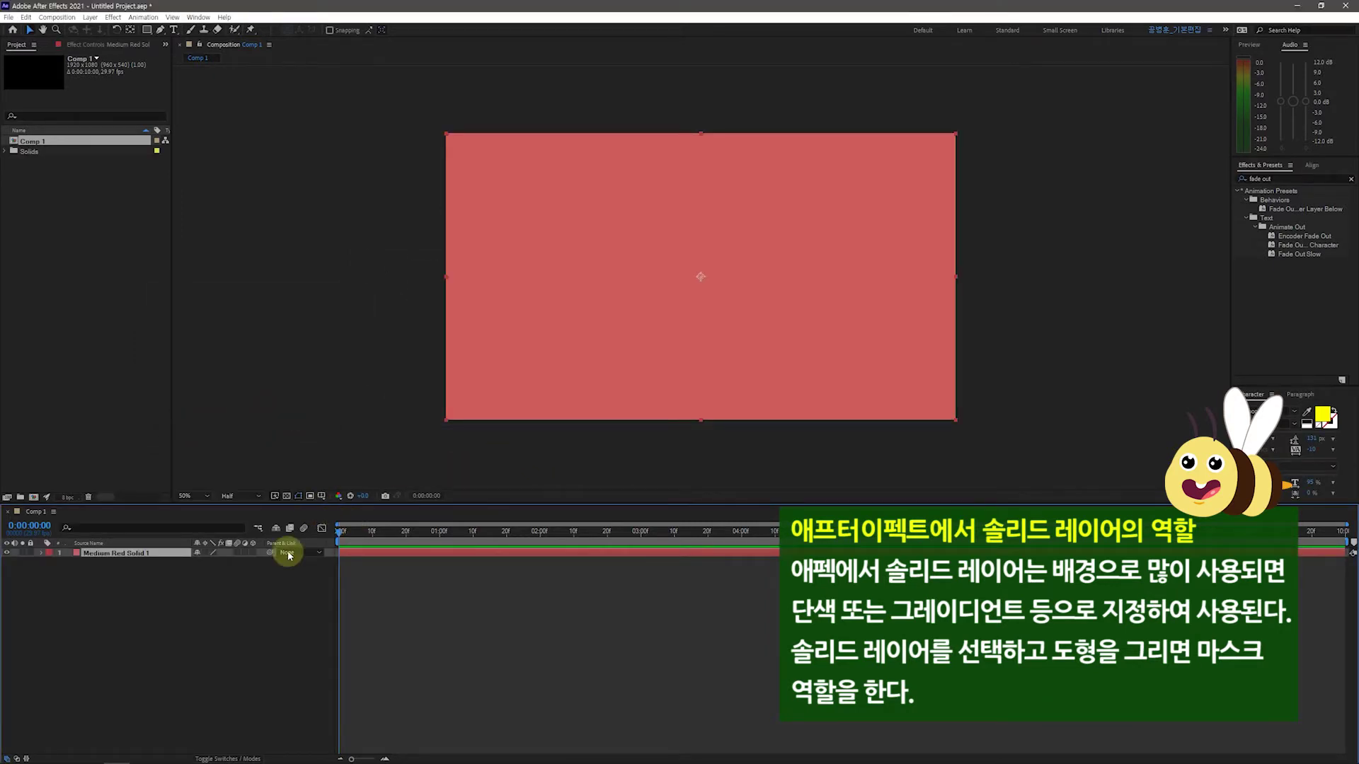
click(214, 640)
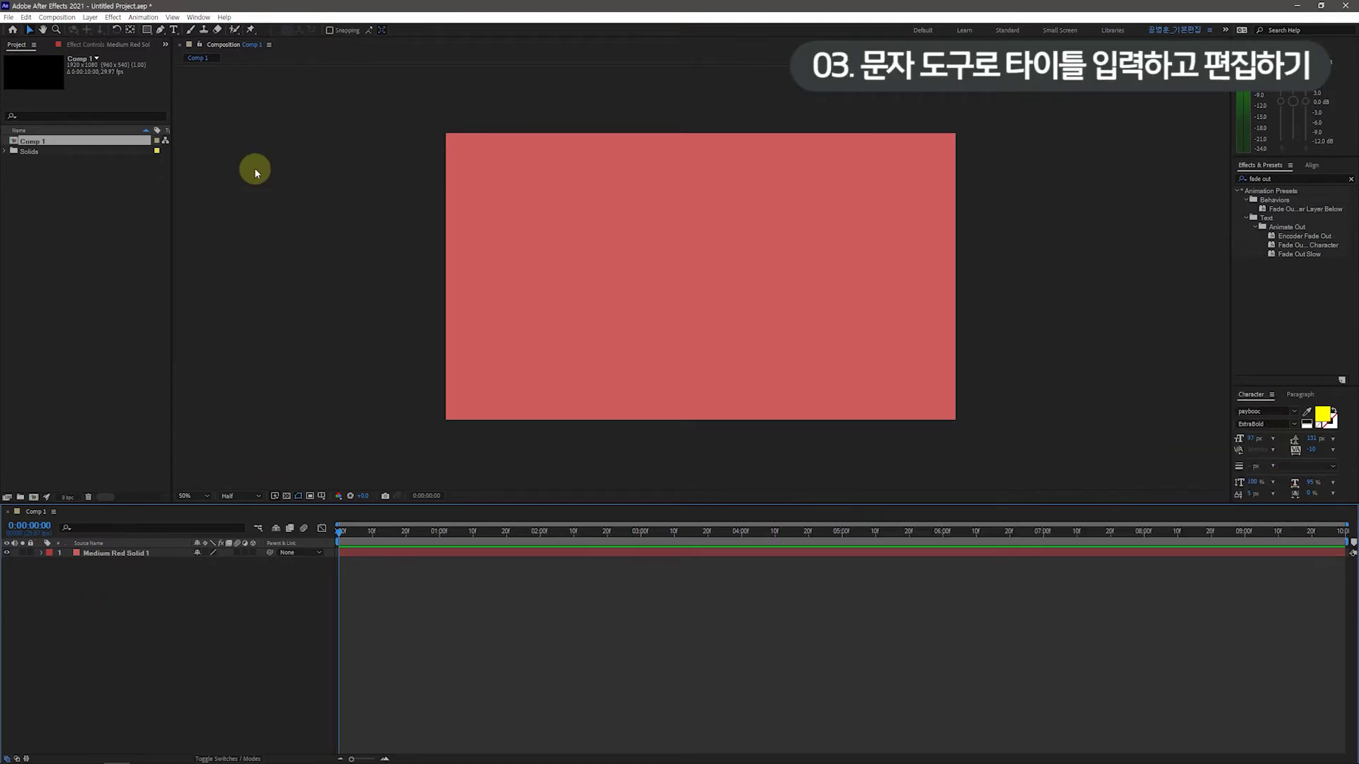
Add a two-line text layer reading "텍스트와 도형으로 만드는" and "모션 그래픽 인트로".
click(174, 31)
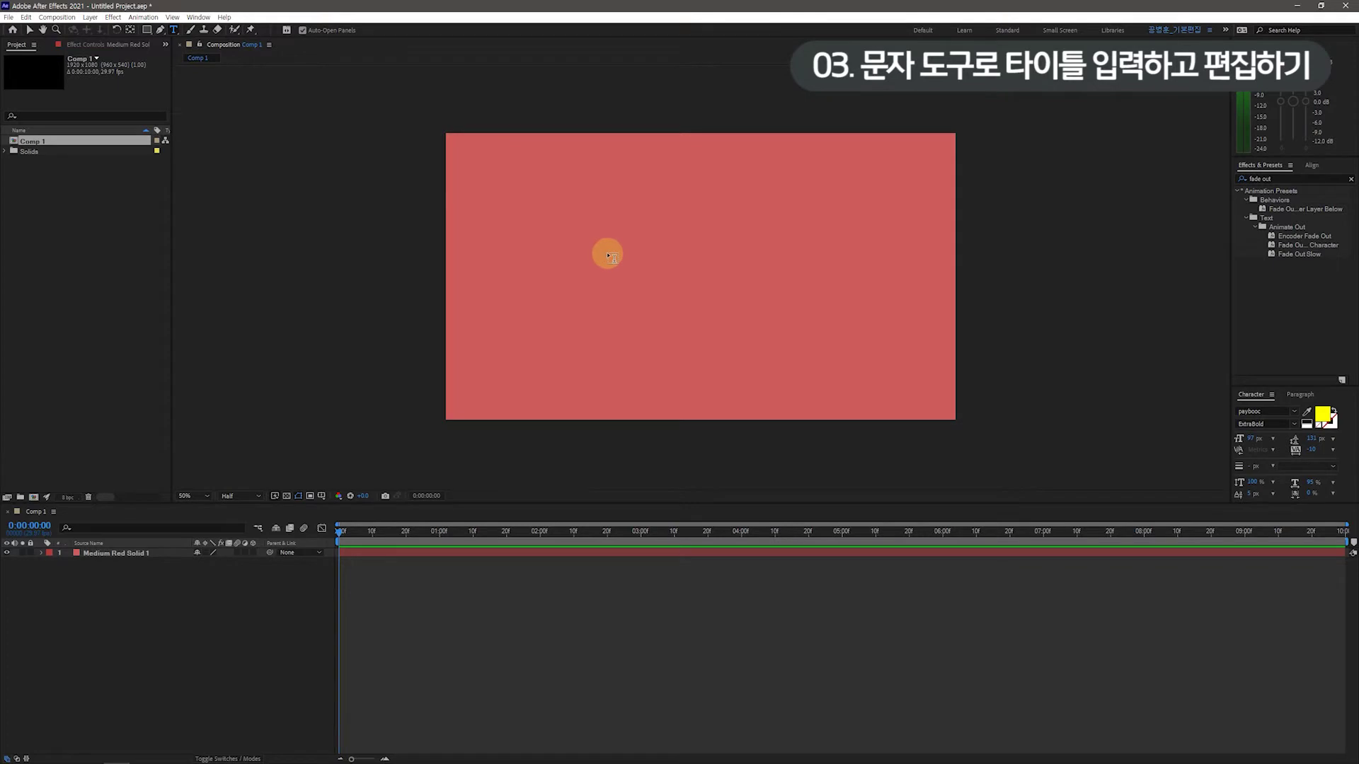
click(606, 254)
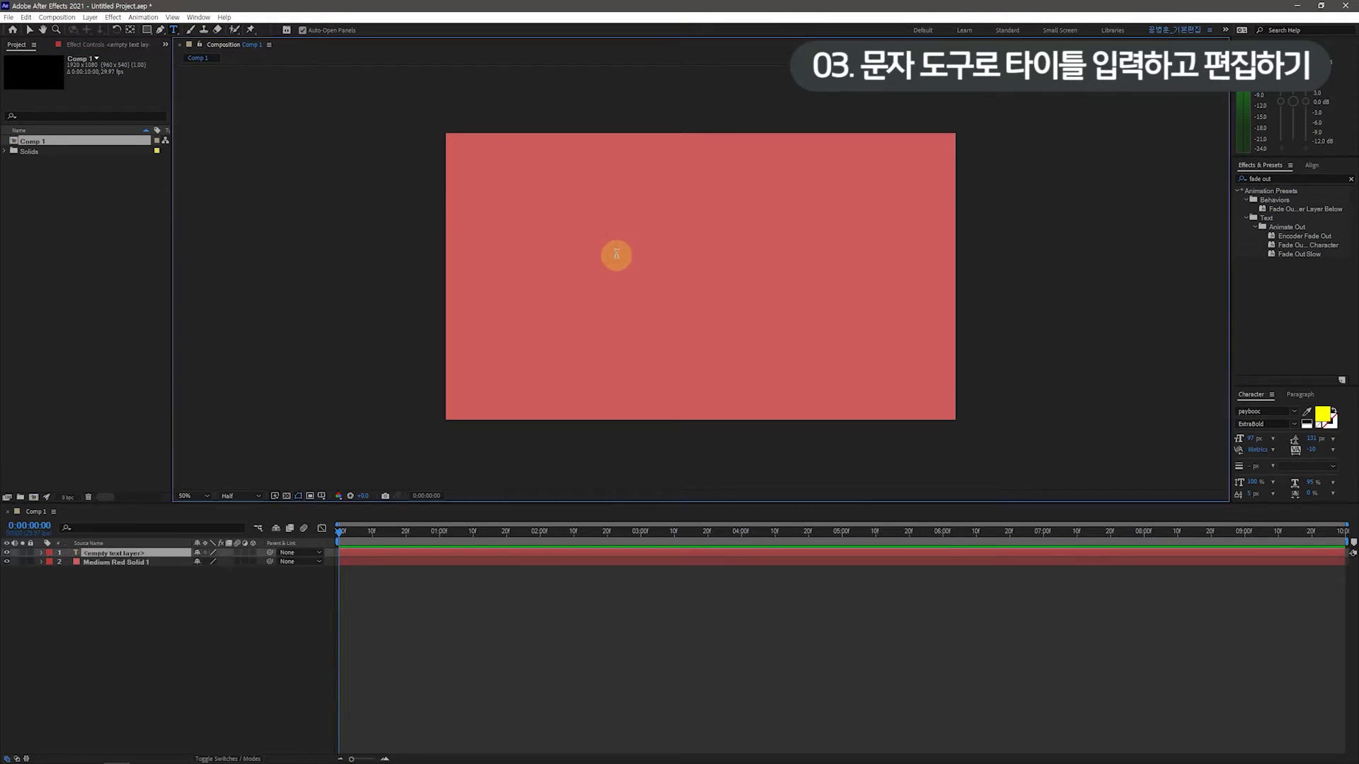
text(텍스트와 도형으로 만드는)
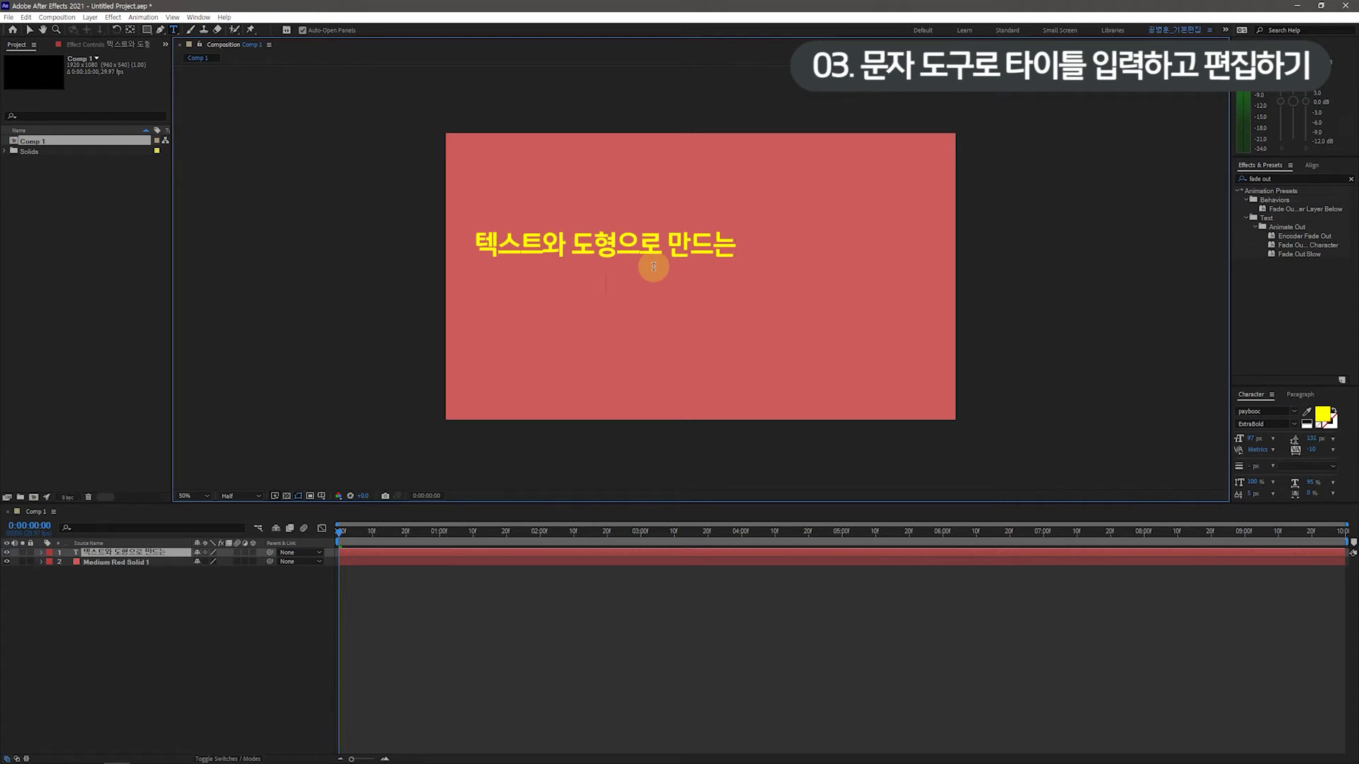
text(모션 그래픽 인트)
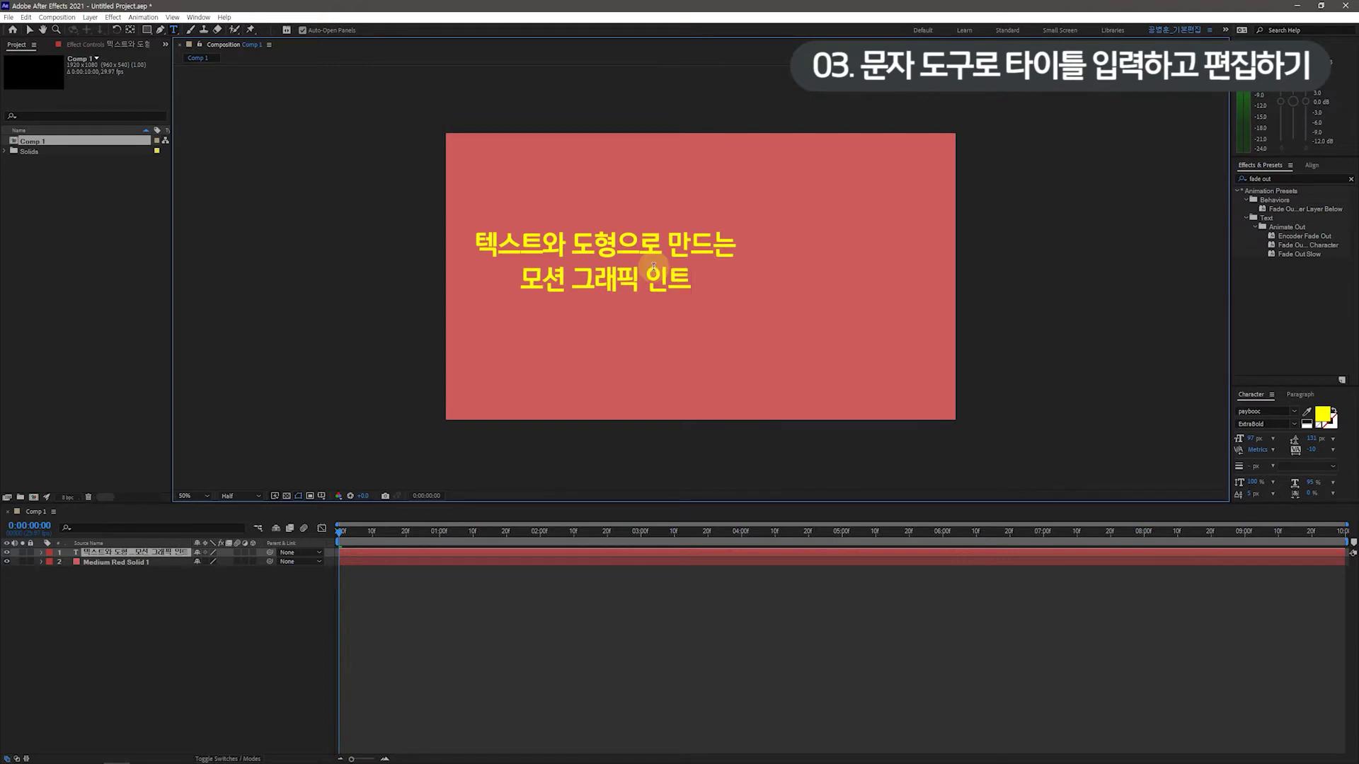
text(로)
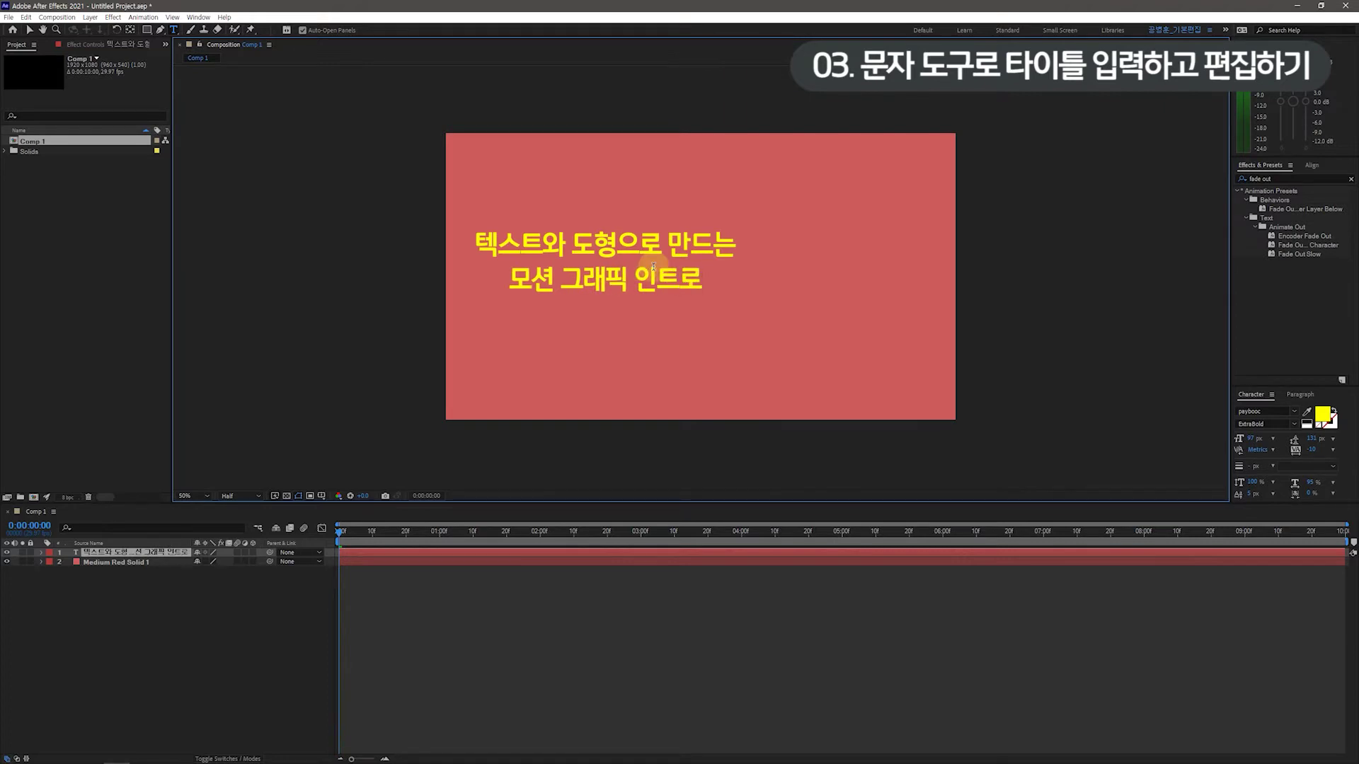
Show the Title/Action Safe guides and move the title text to the centre of the frame.
click(28, 31)
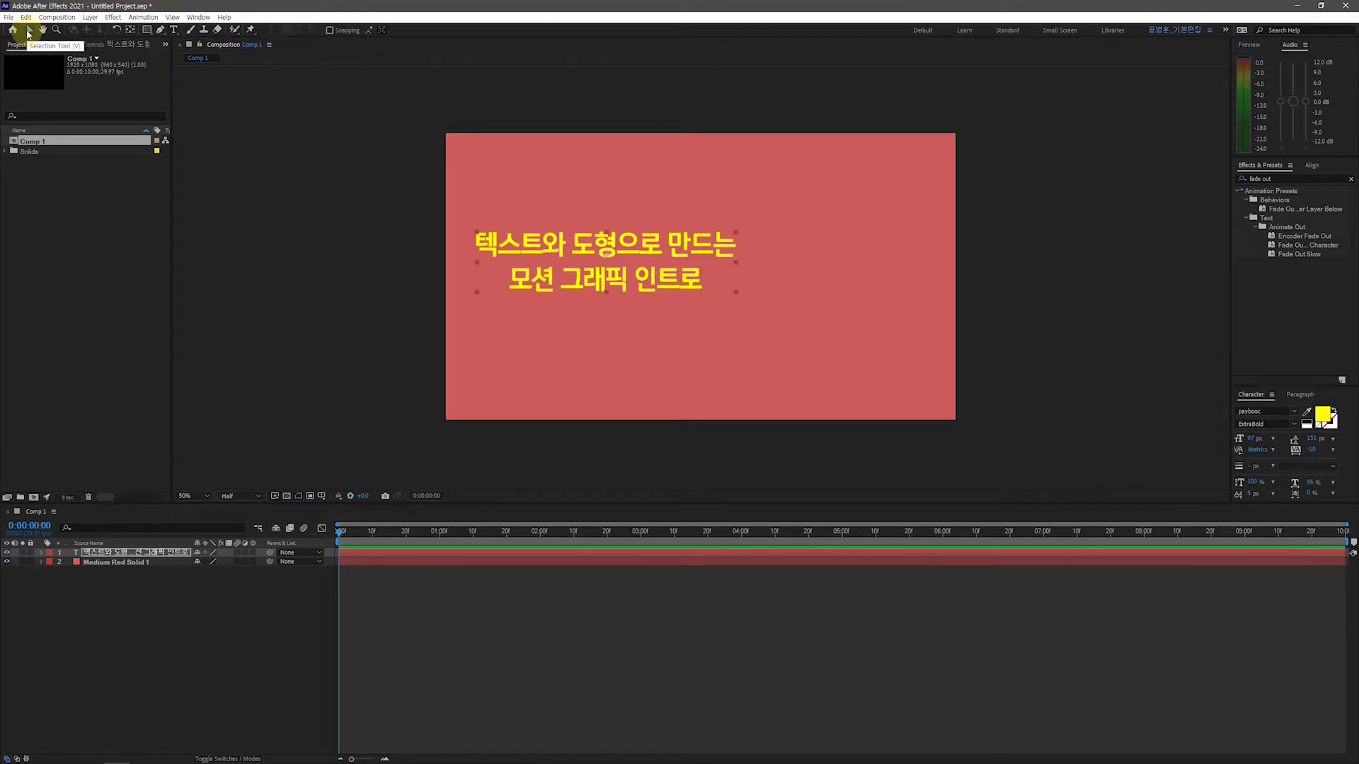
click(596, 299)
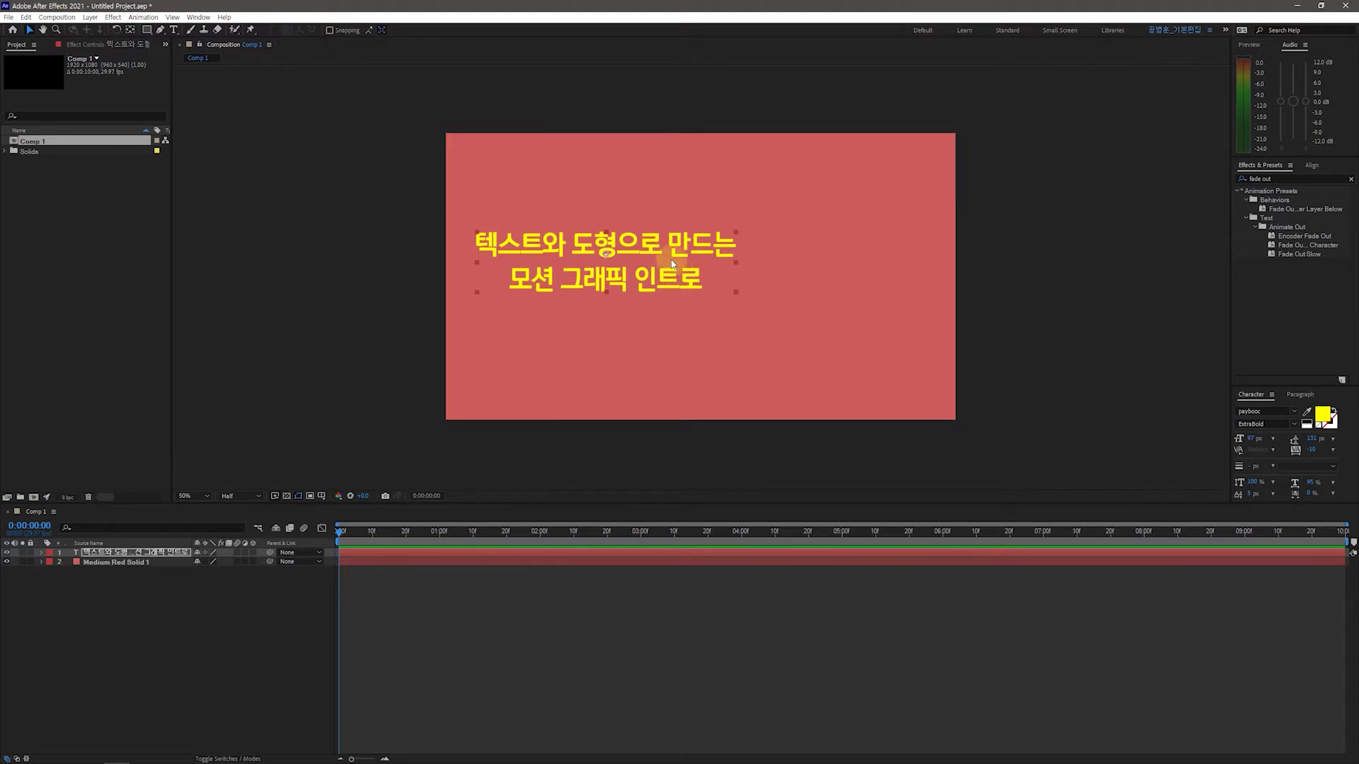
click(322, 497)
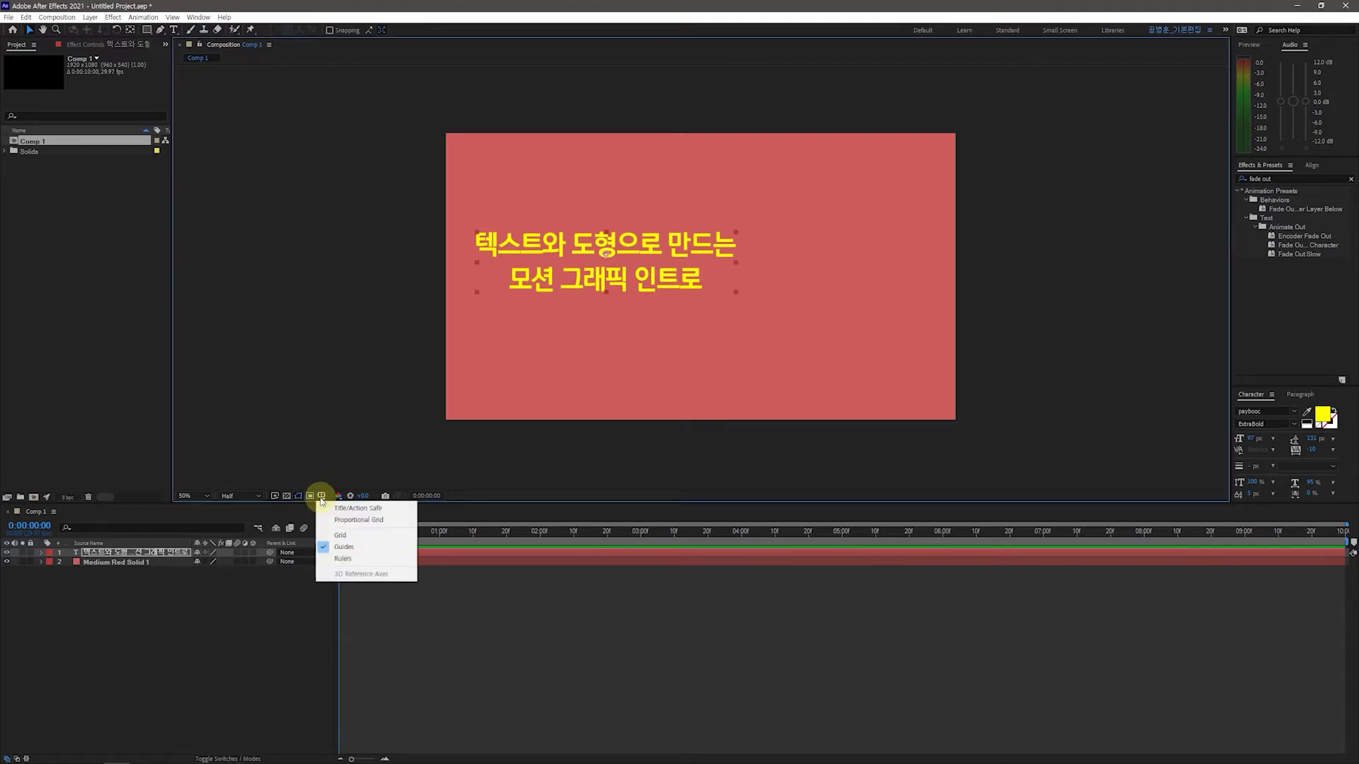
click(352, 510)
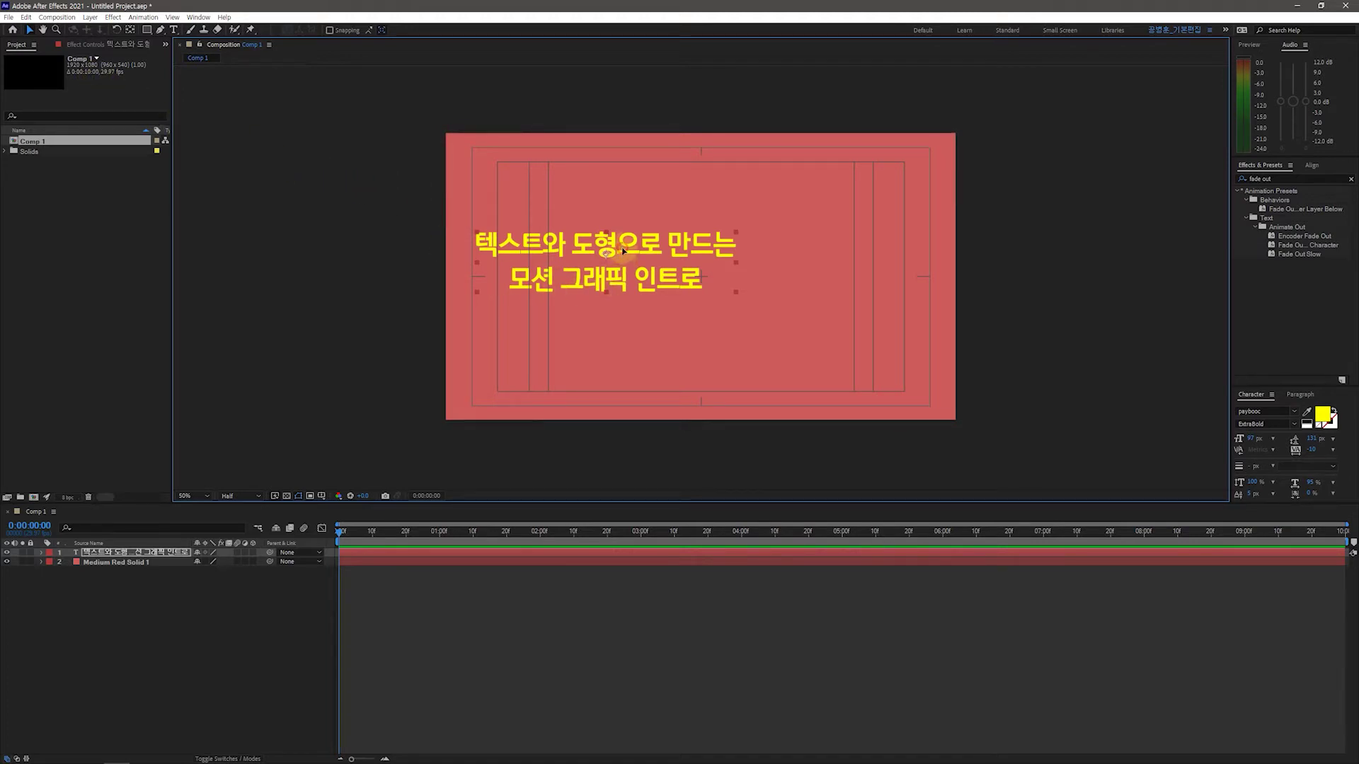
drag(623, 249, 719, 267)
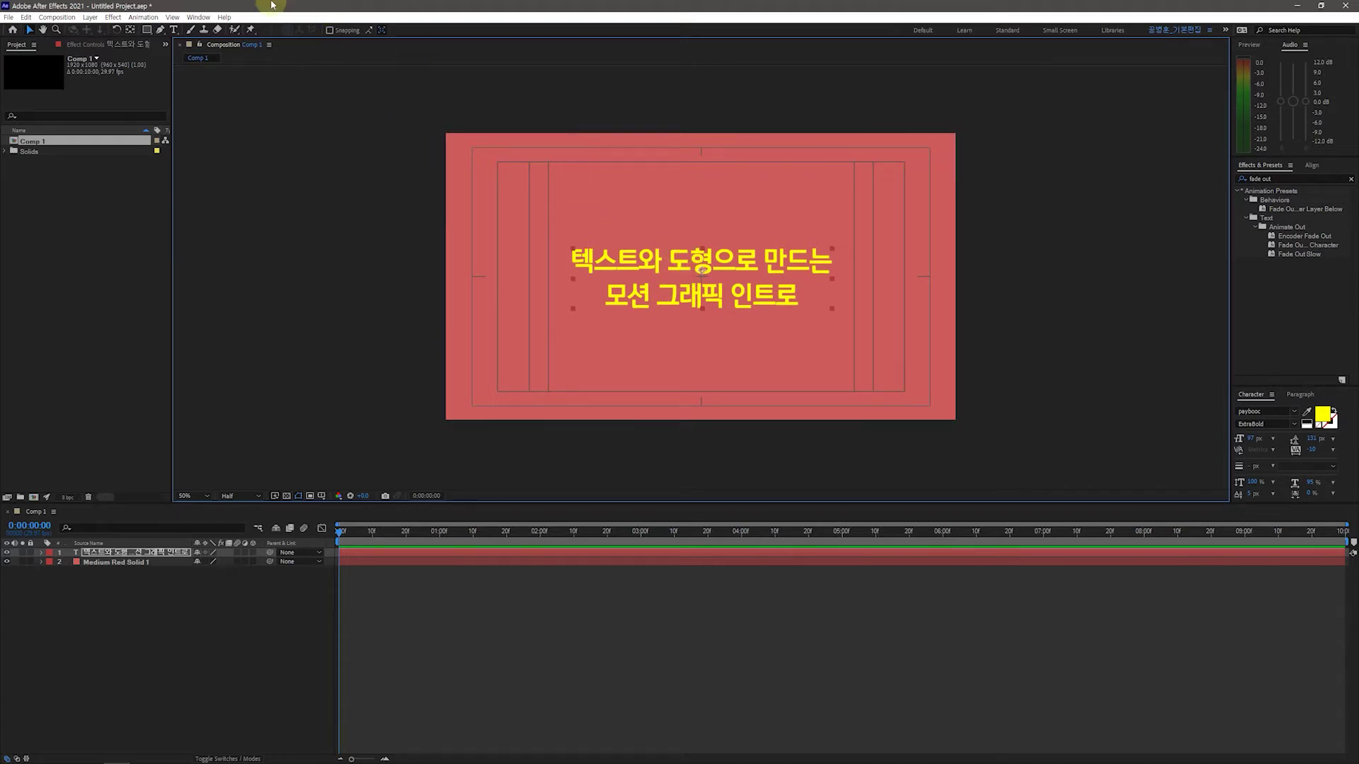
Check the position of the title's anchor point with the Pan Behind tool.
click(131, 30)
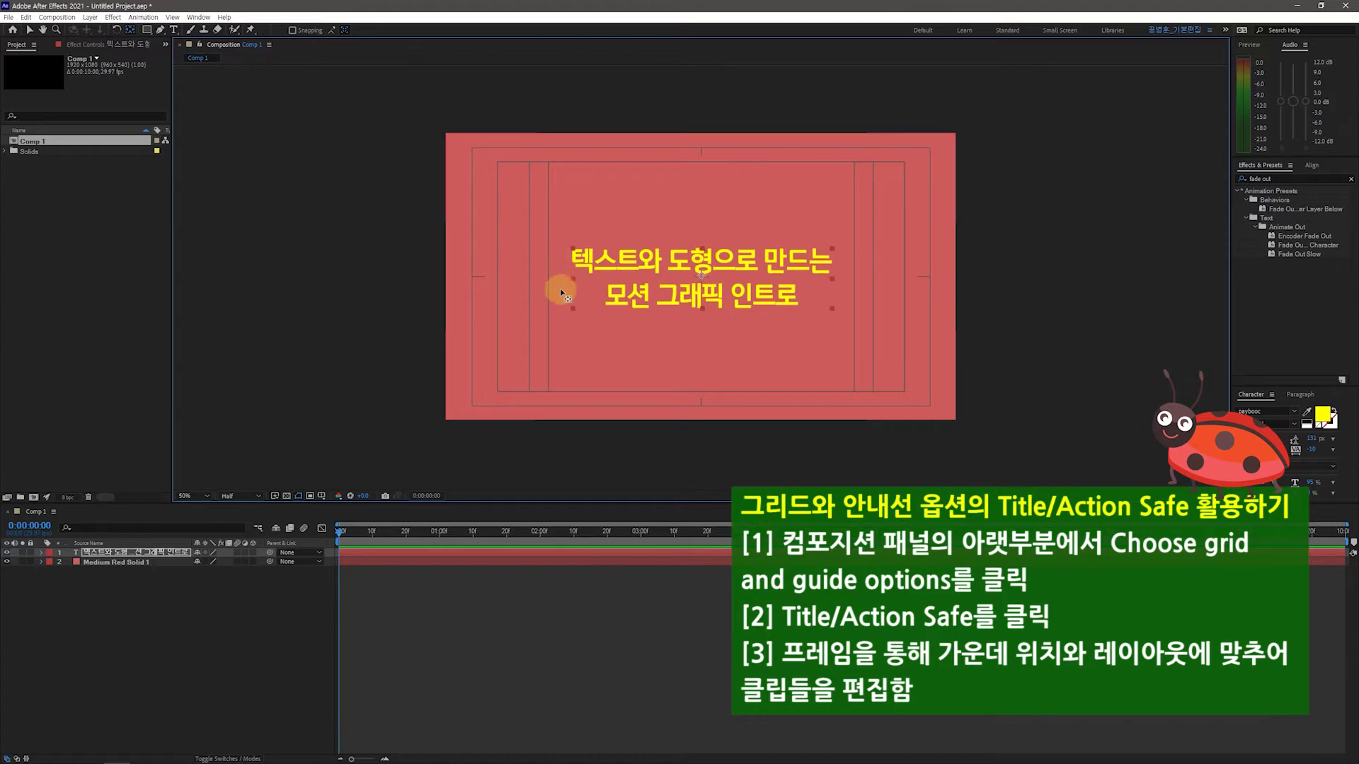
click(763, 312)
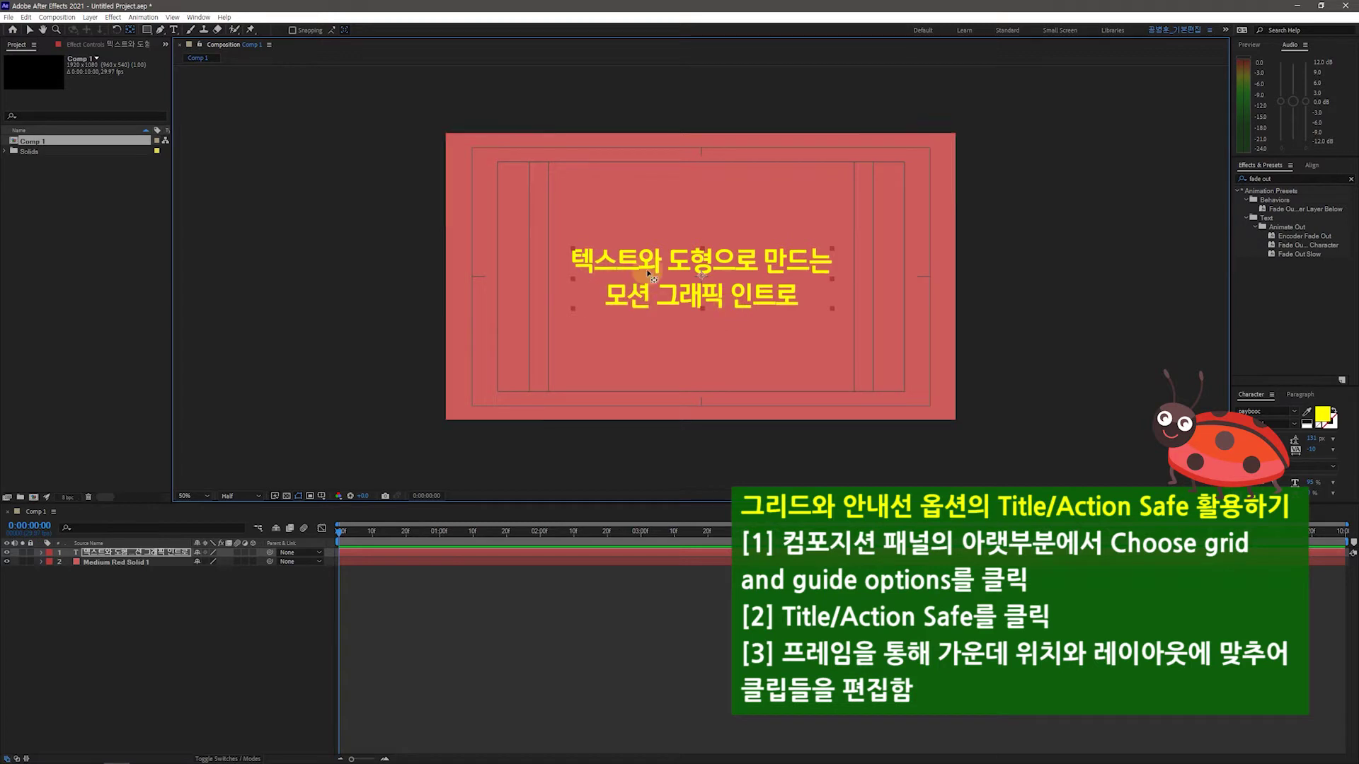
Select all of the title text and review its font family, font style and fill colour settings.
click(173, 30)
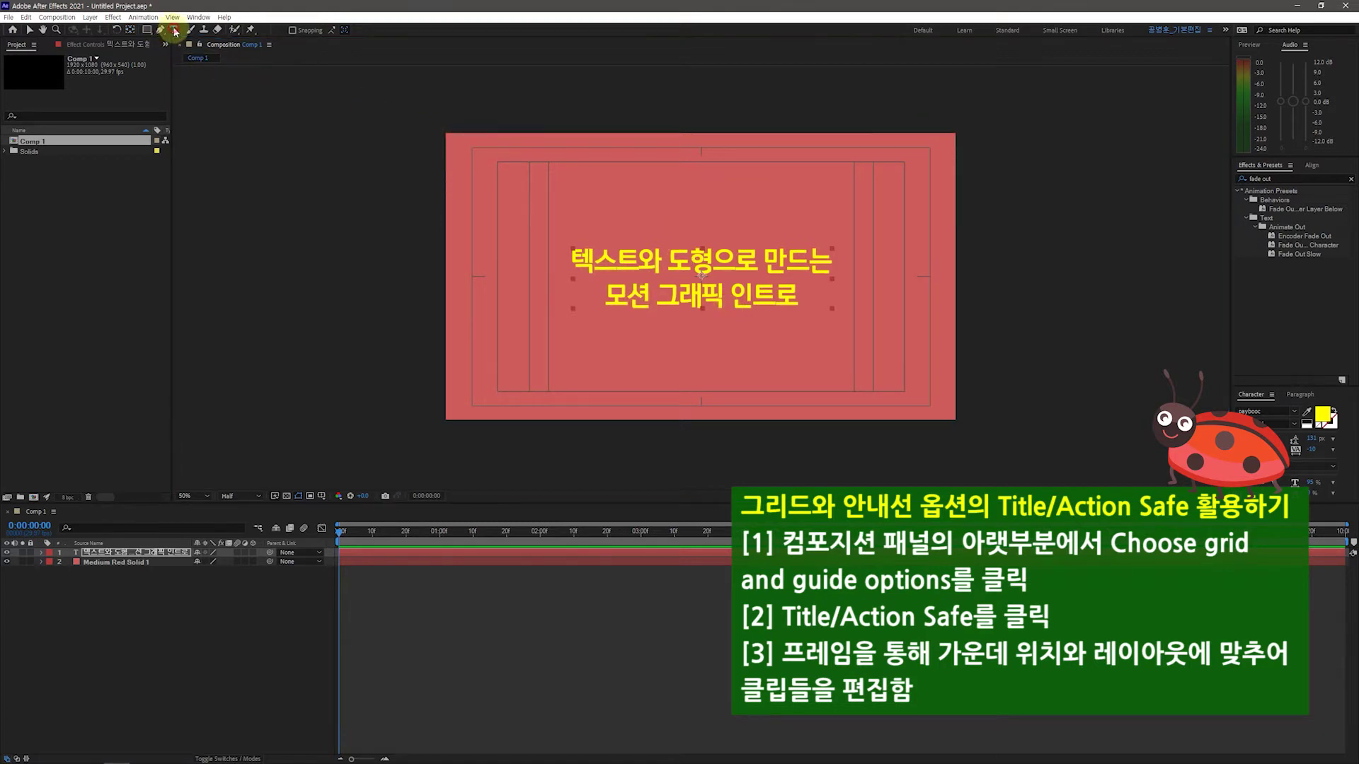
click(580, 253)
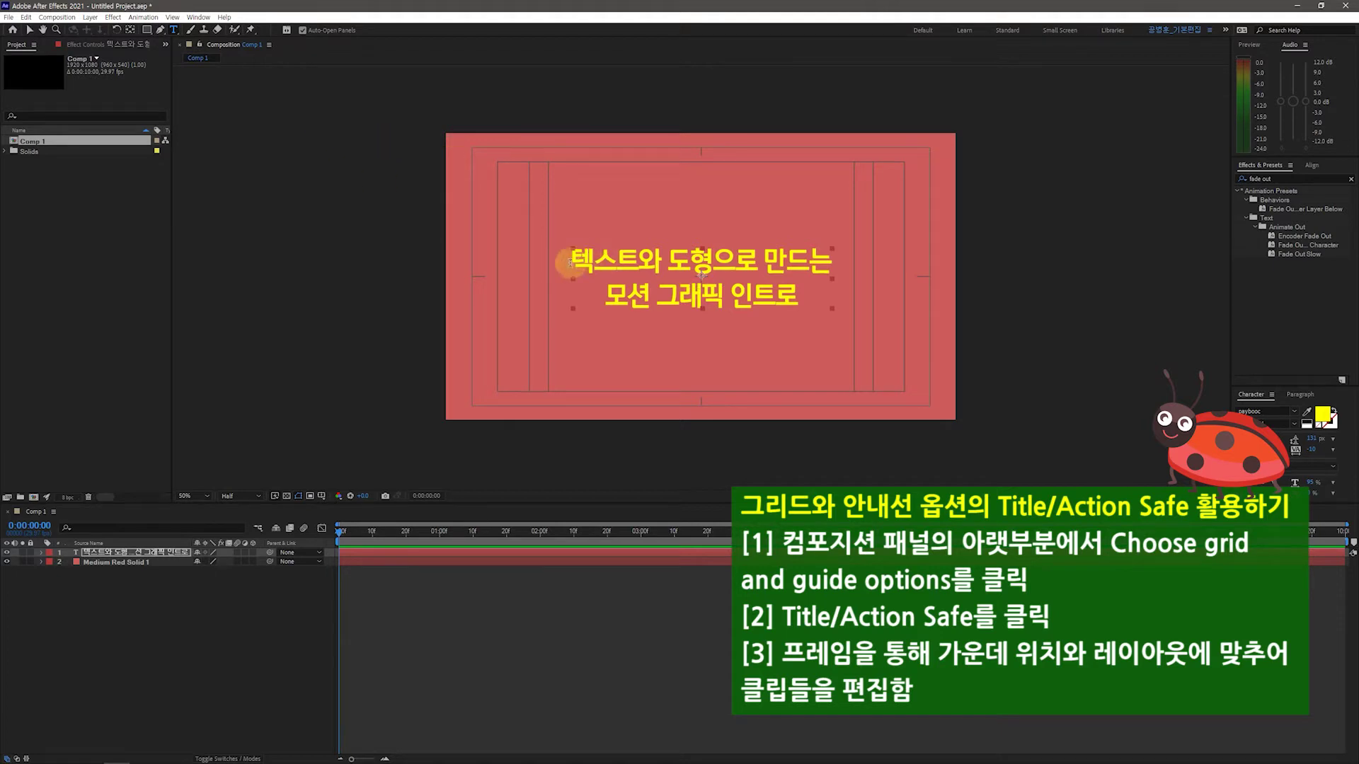
click(670, 273)
key(ctrl+a)
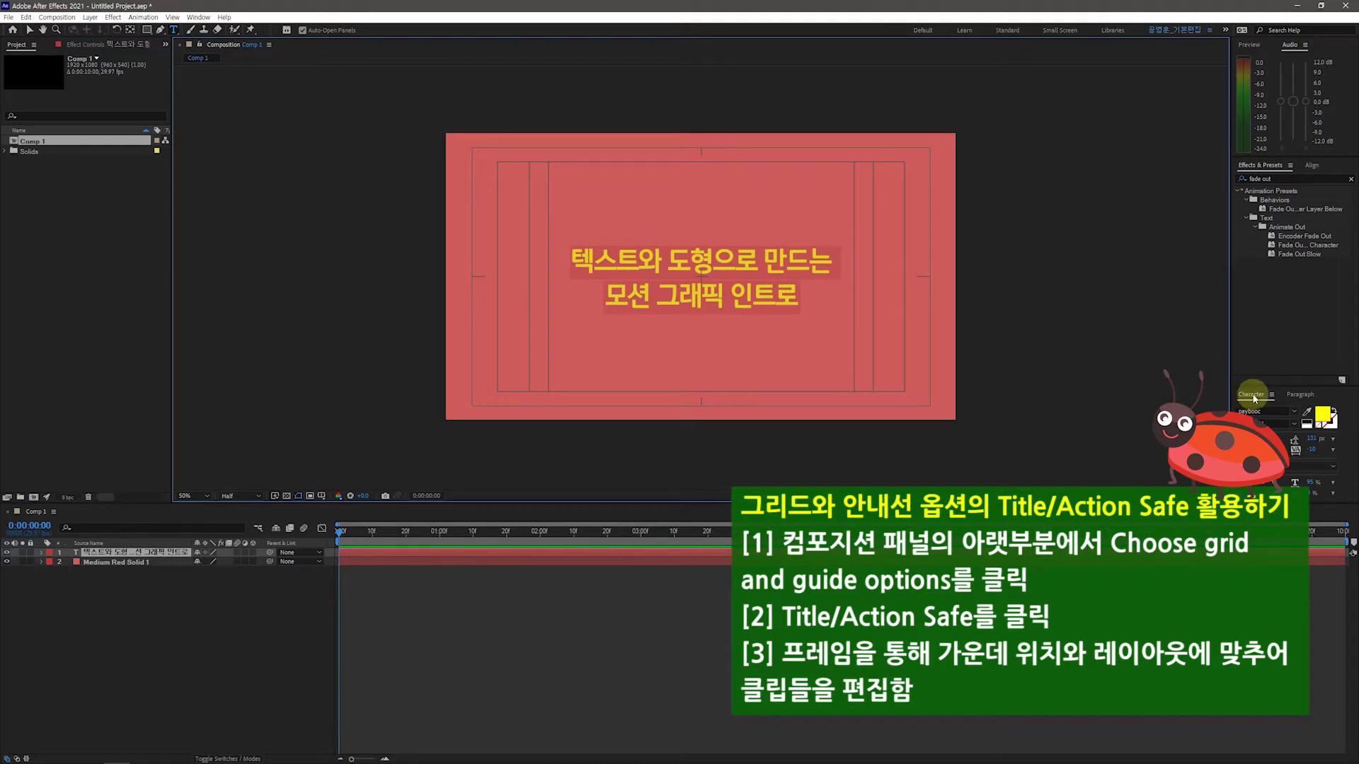
click(1295, 414)
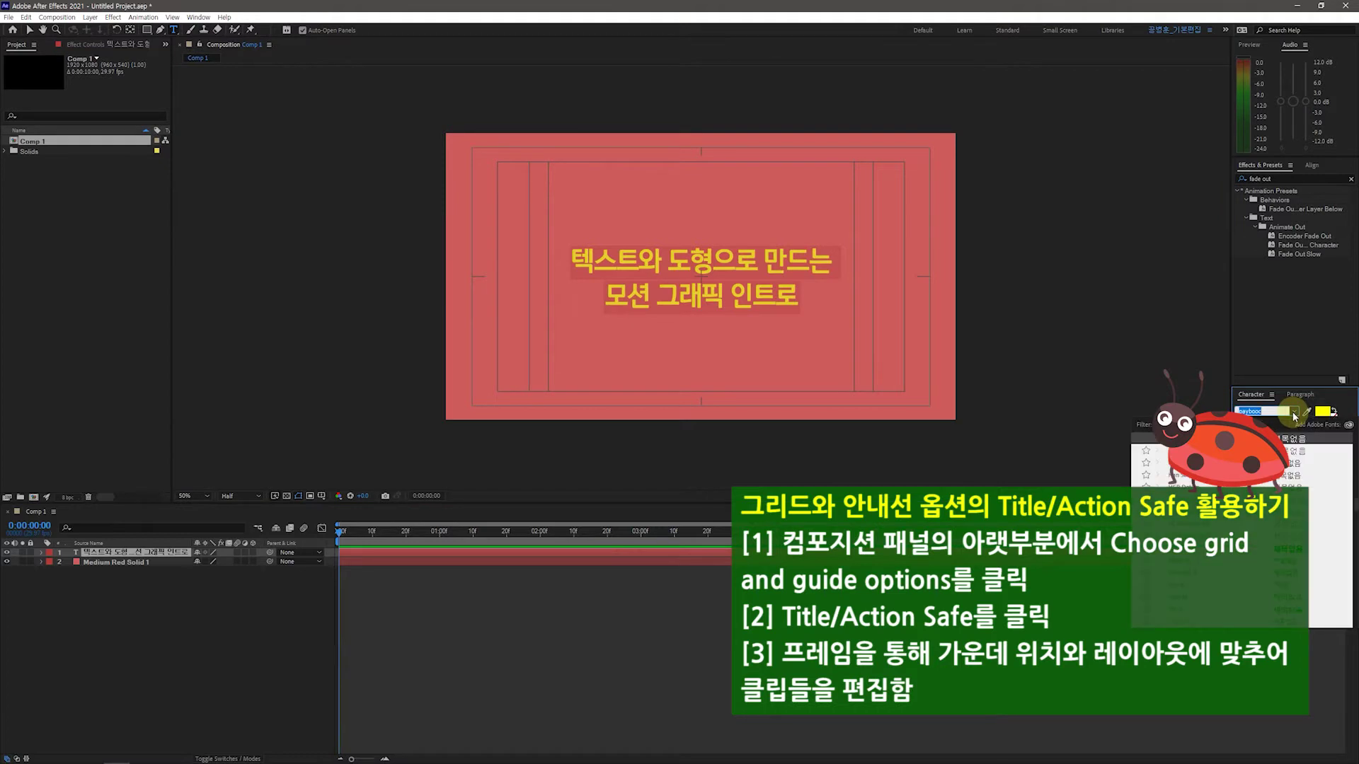
click(1295, 416)
click(1294, 427)
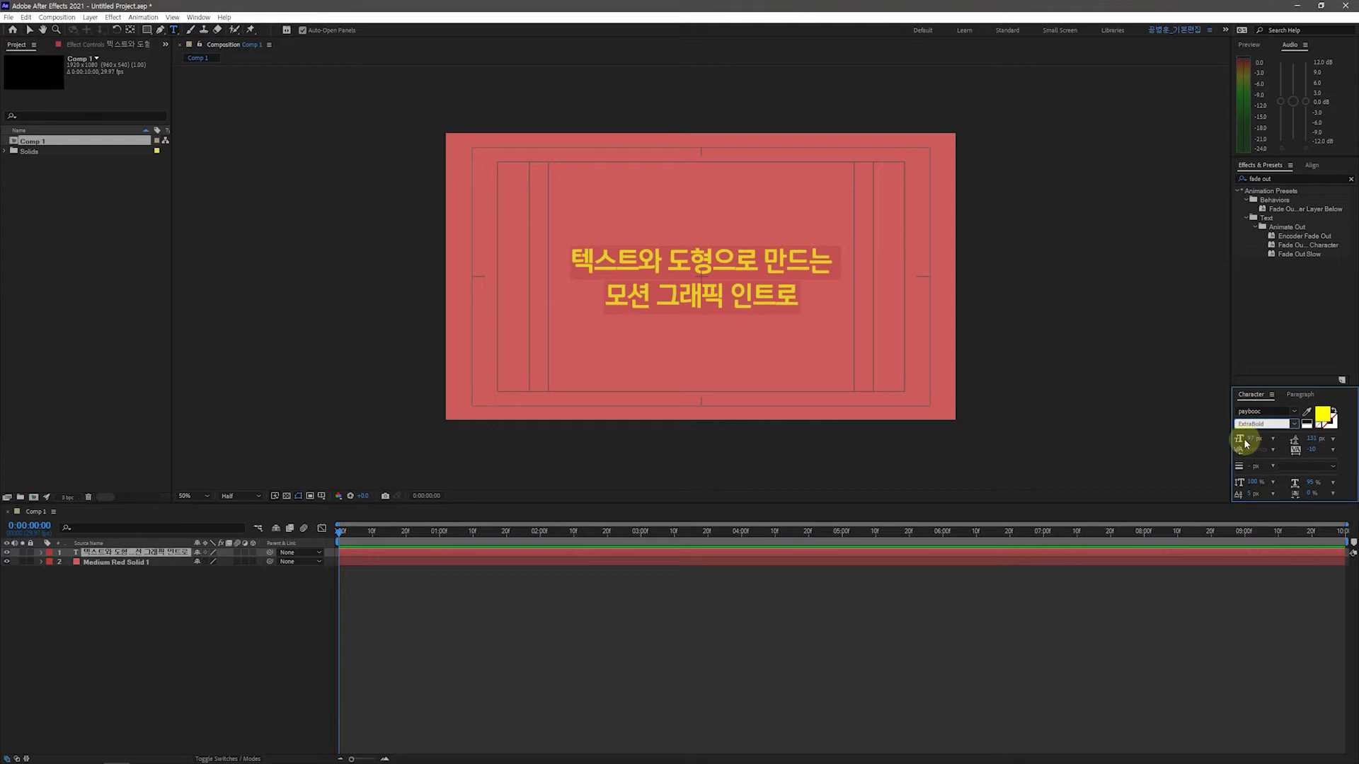
click(1322, 414)
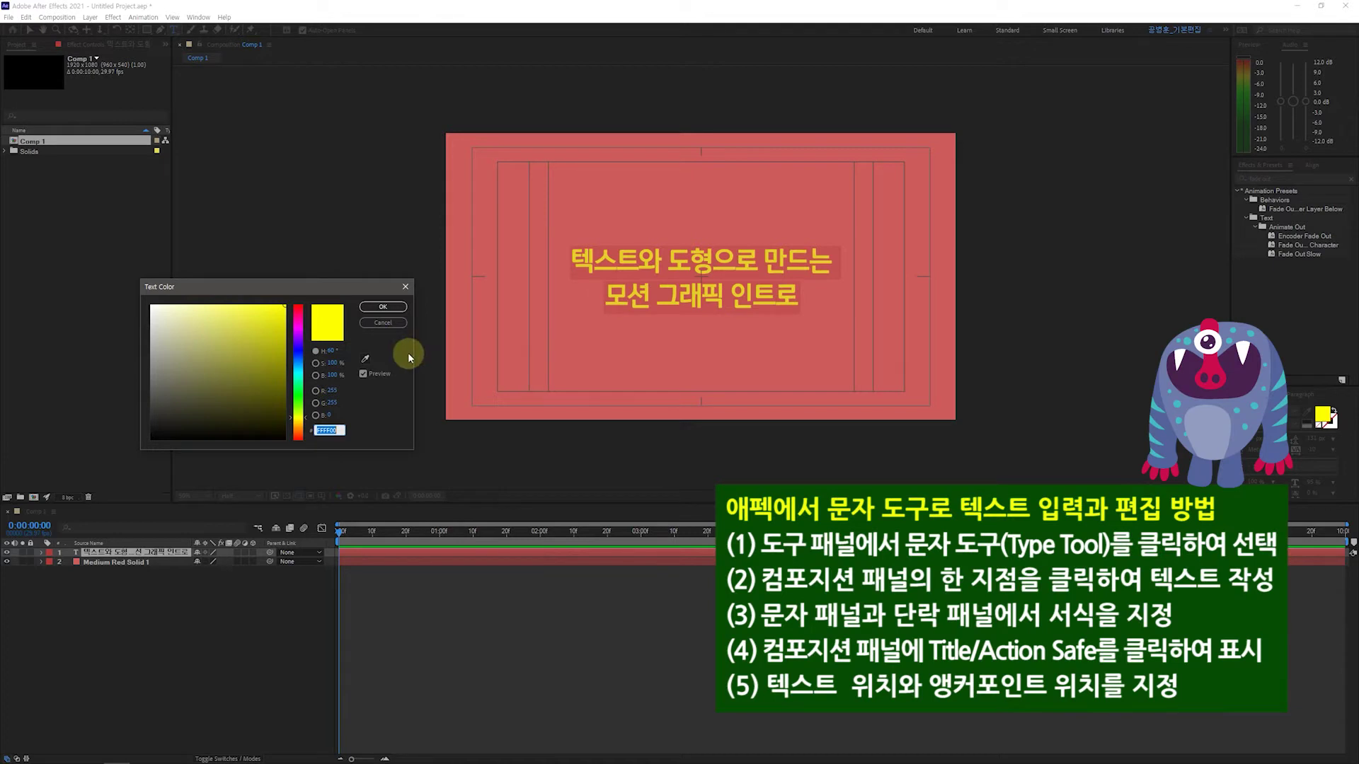
click(386, 310)
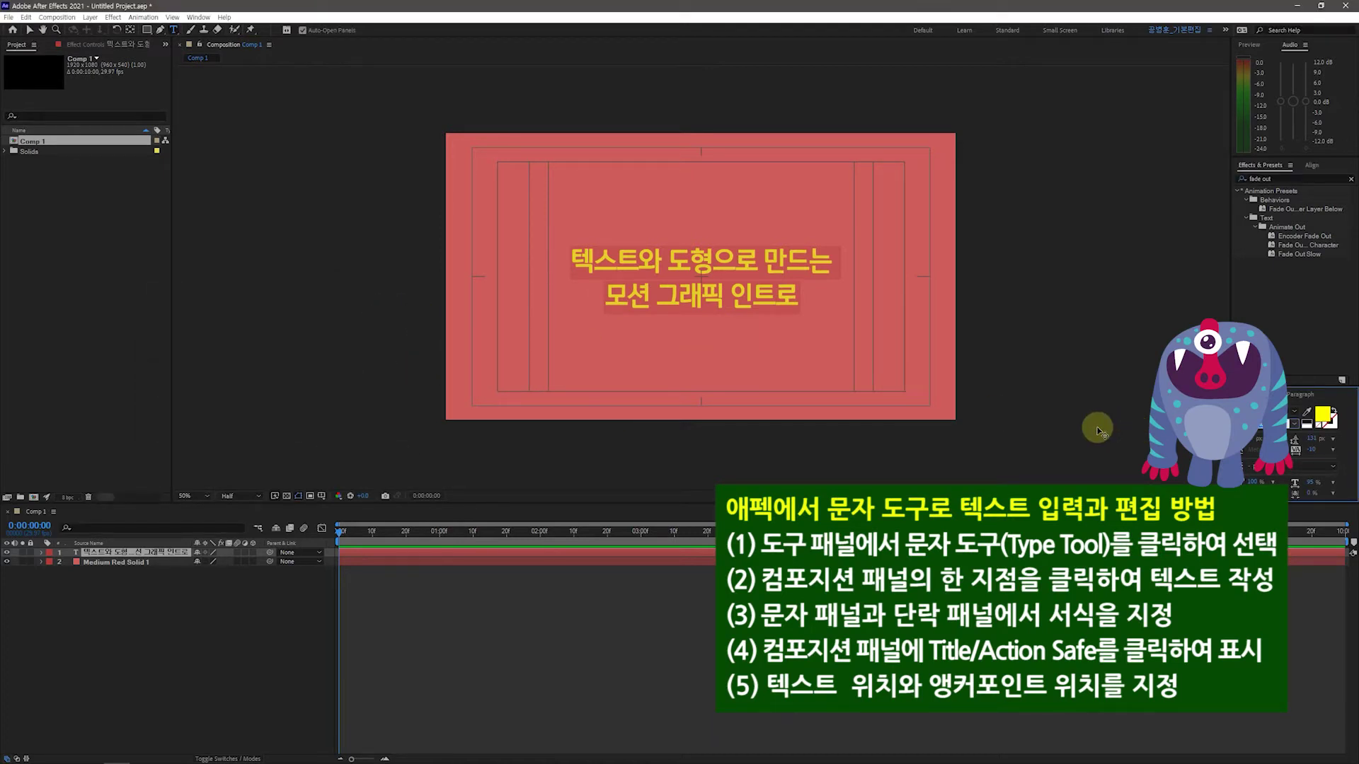
Try left and right paragraph alignment on the title, return it to centre alignment, and bring back the character settings.
click(1301, 395)
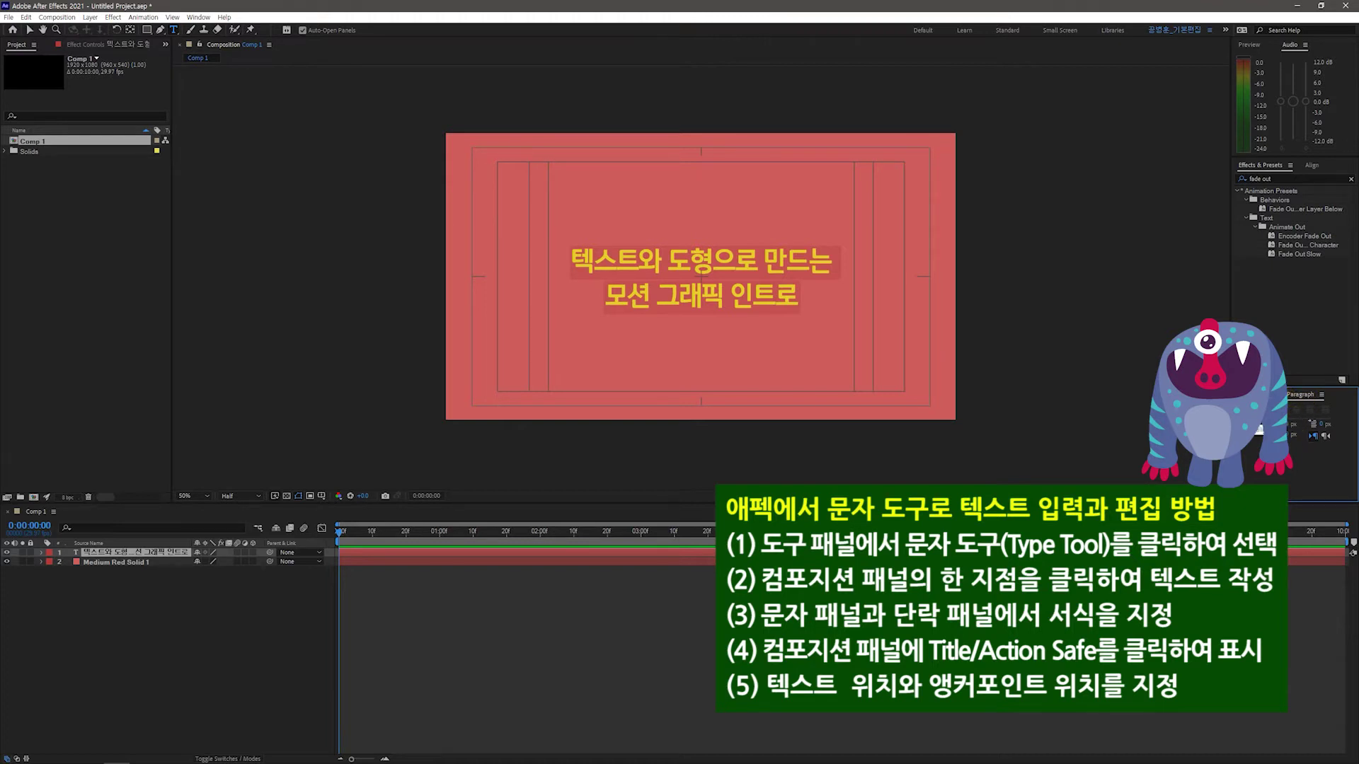
key(ctrl+shift+l)
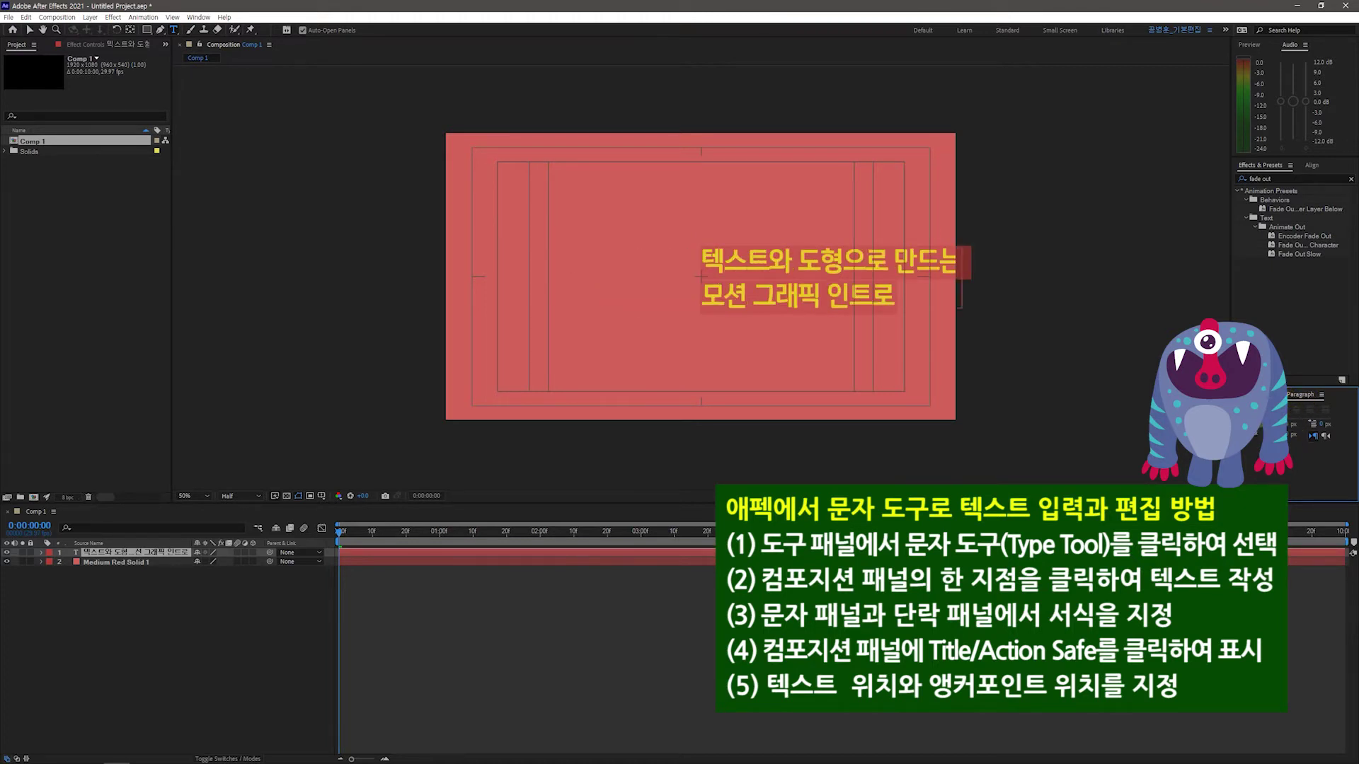
key(ctrl+shift+c)
key(ctrl+shift+r)
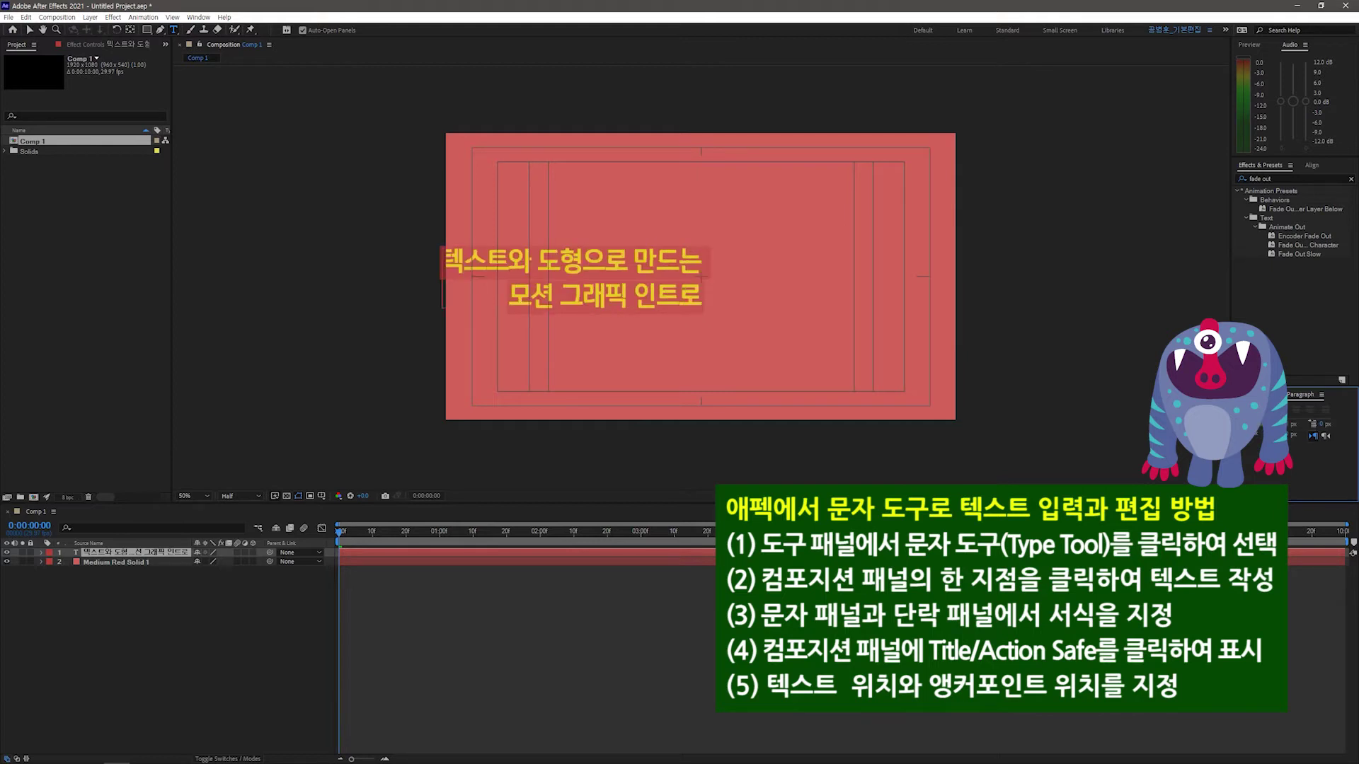
key(ctrl+shift+c)
key(ctrl+6)
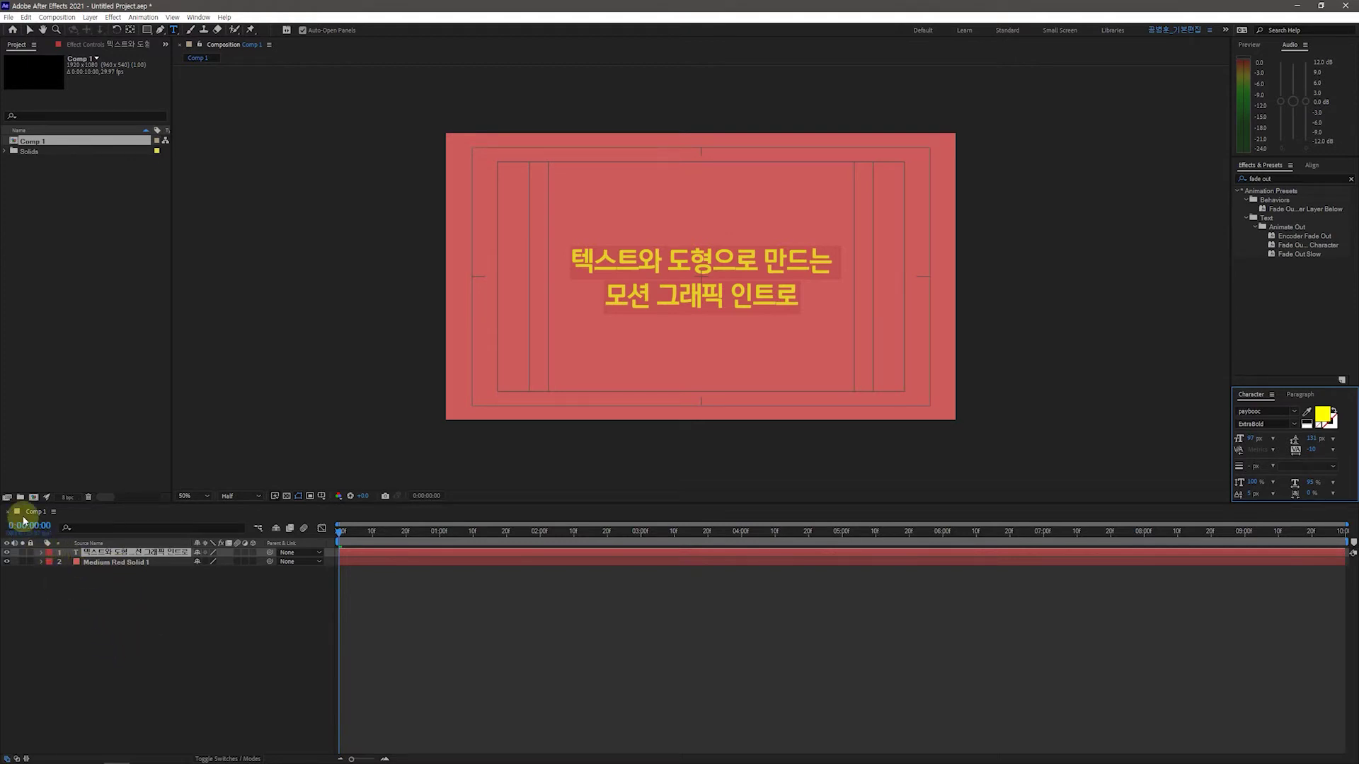
With no layer selected, draw a perfect green circle from the frame's centre with the Ellipse tool, about 60% of the frame height.
click(137, 675)
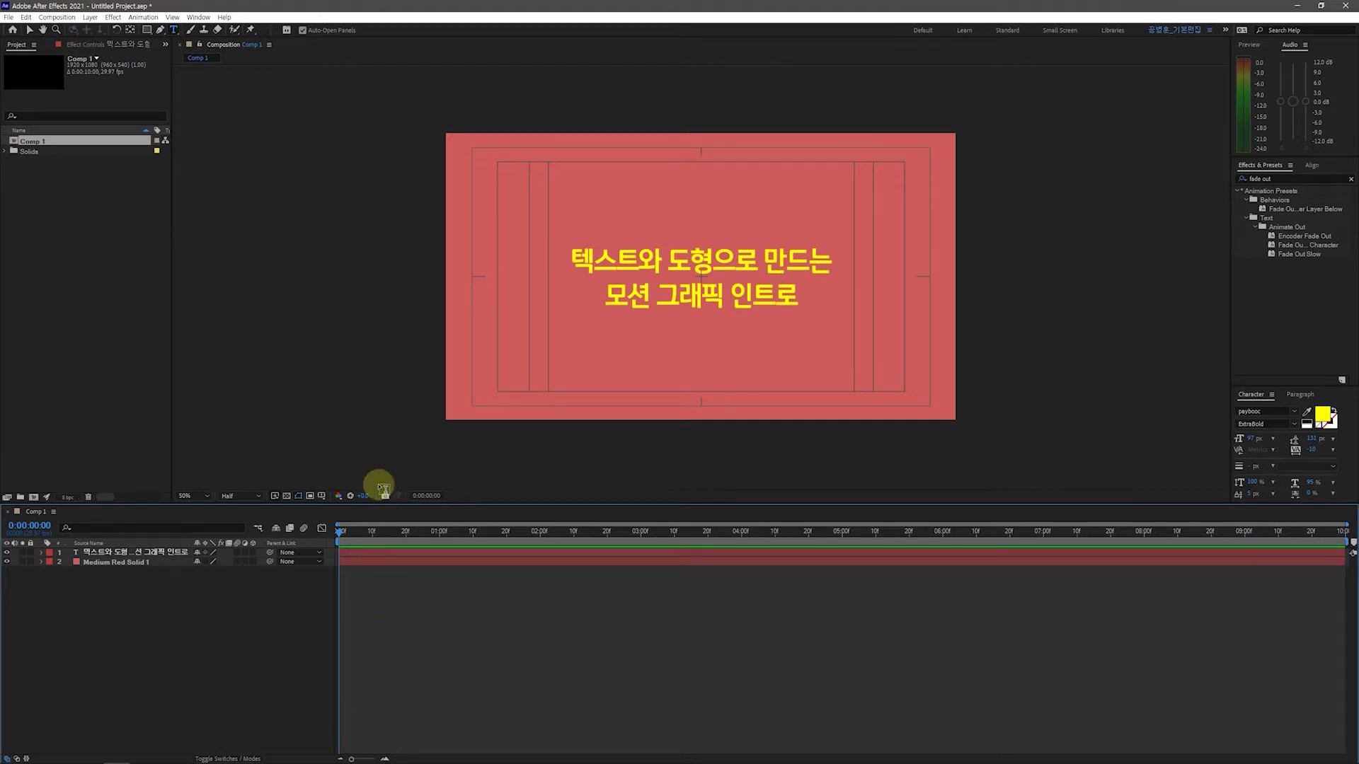
click(151, 36)
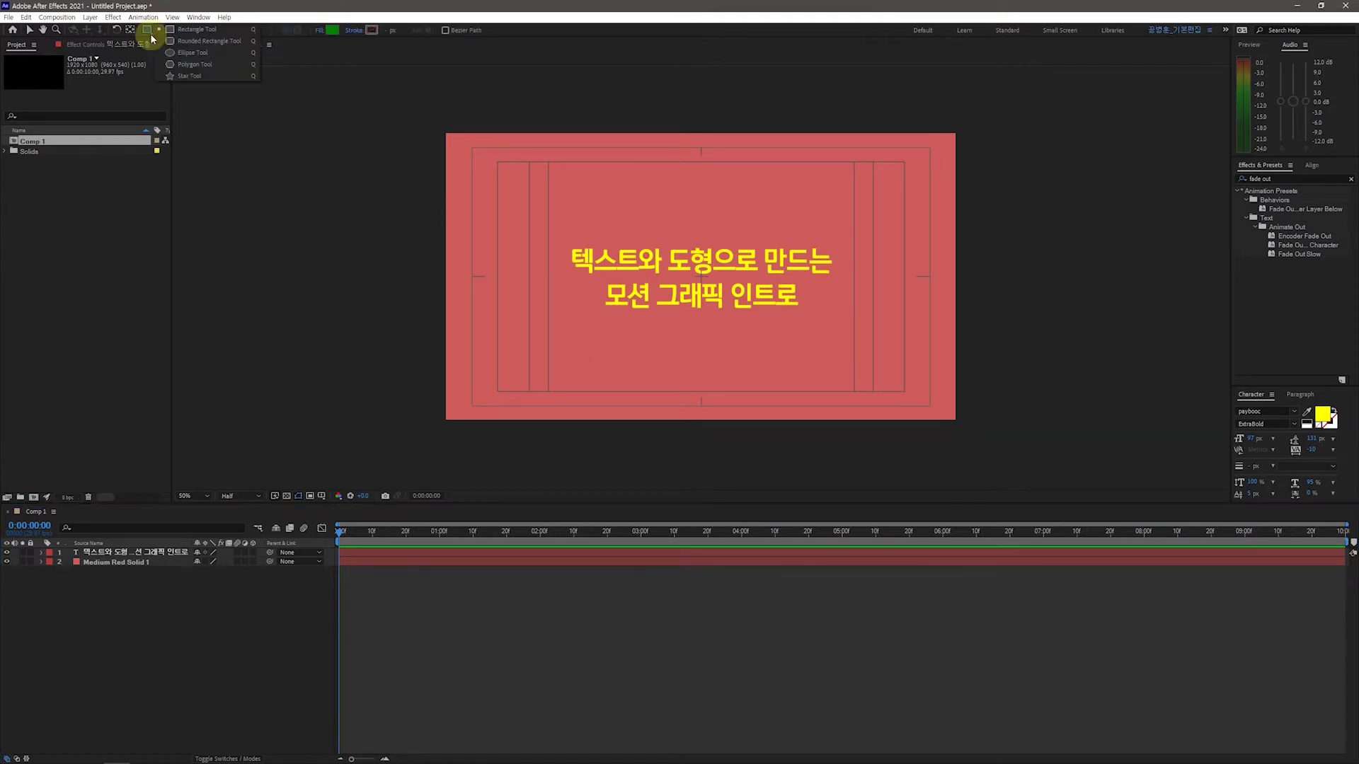
click(187, 52)
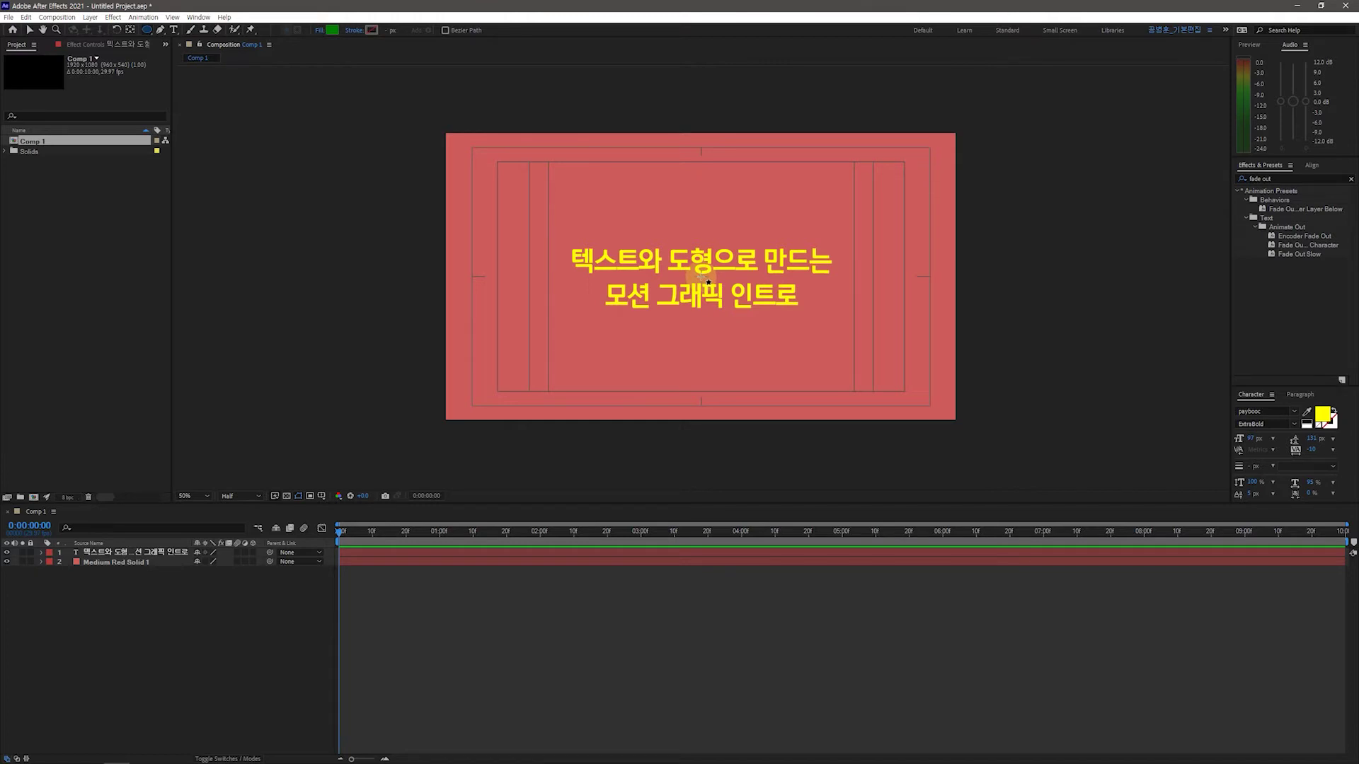
click(702, 278)
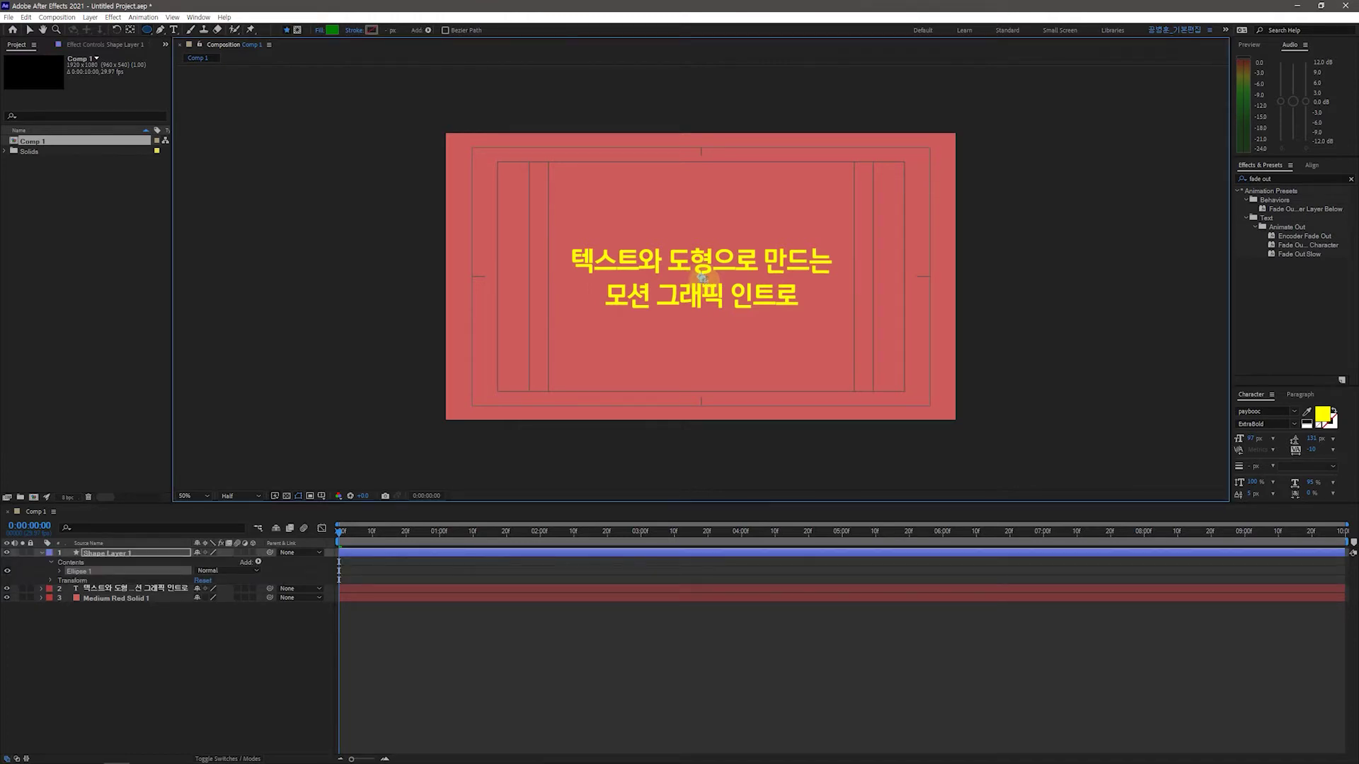
drag(702, 278, 727, 305)
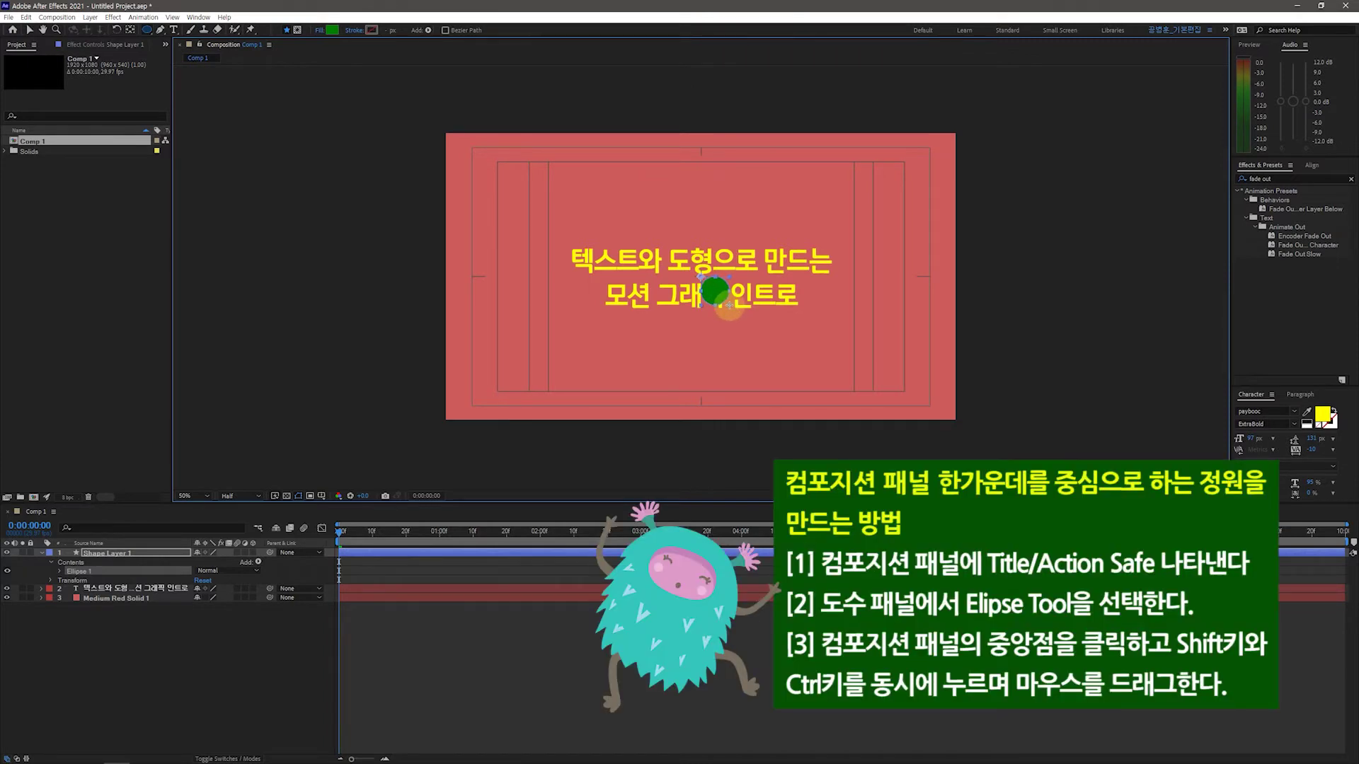
drag(729, 304, 769, 344)
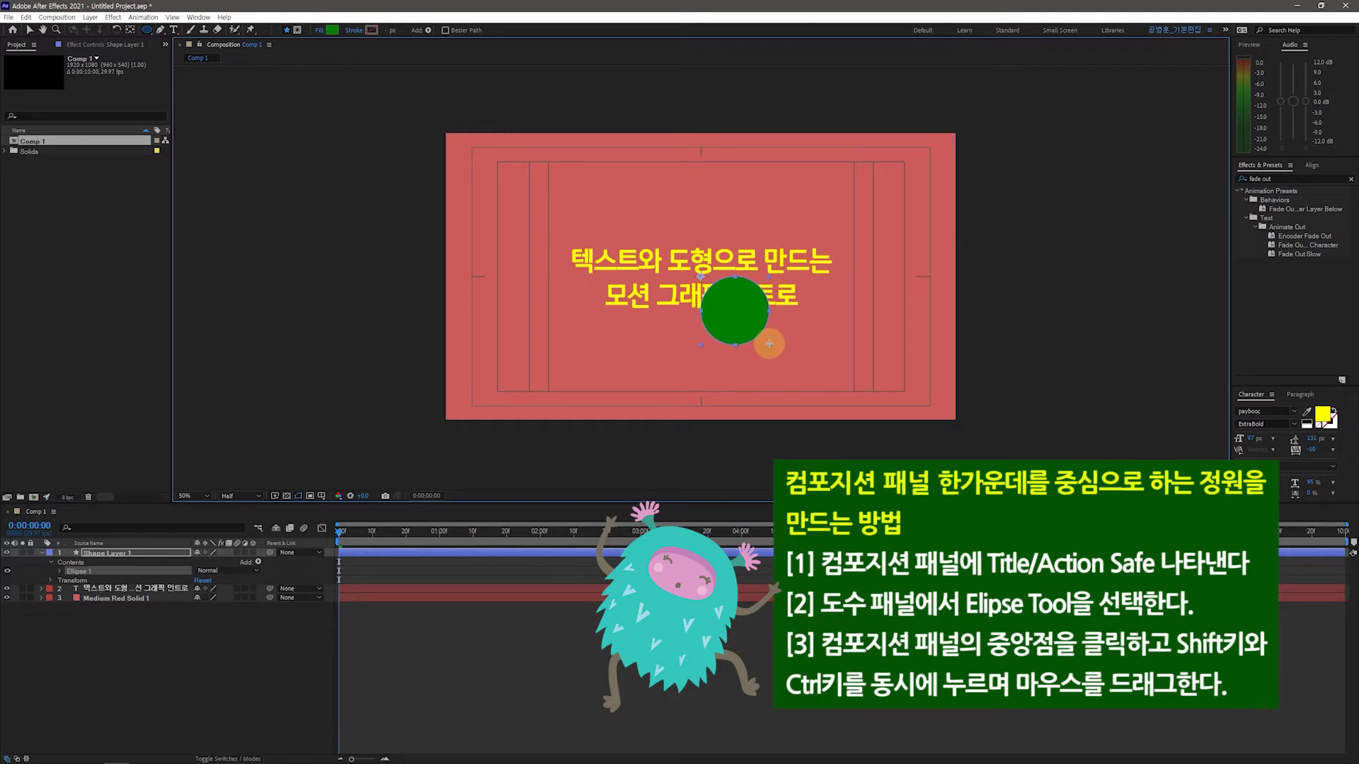
key(ctrl)
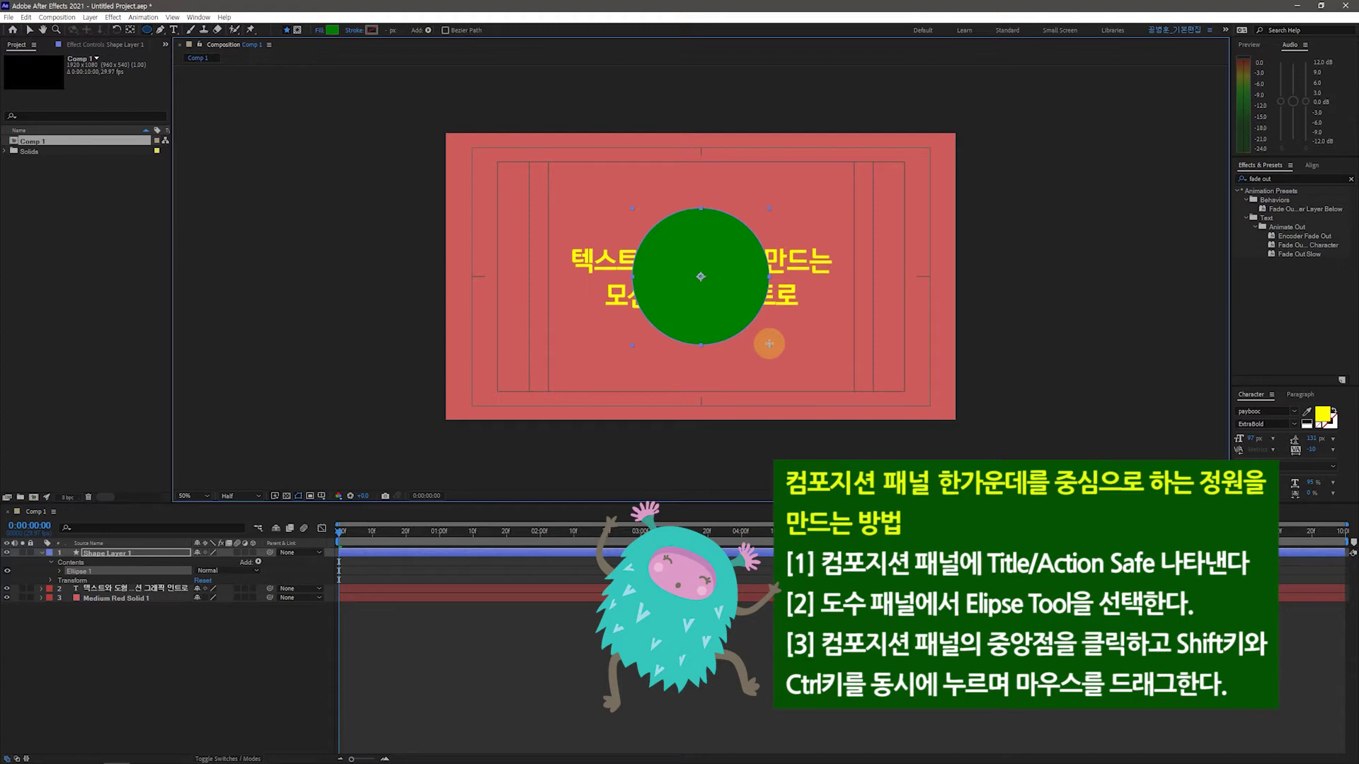
drag(769, 344, 787, 354)
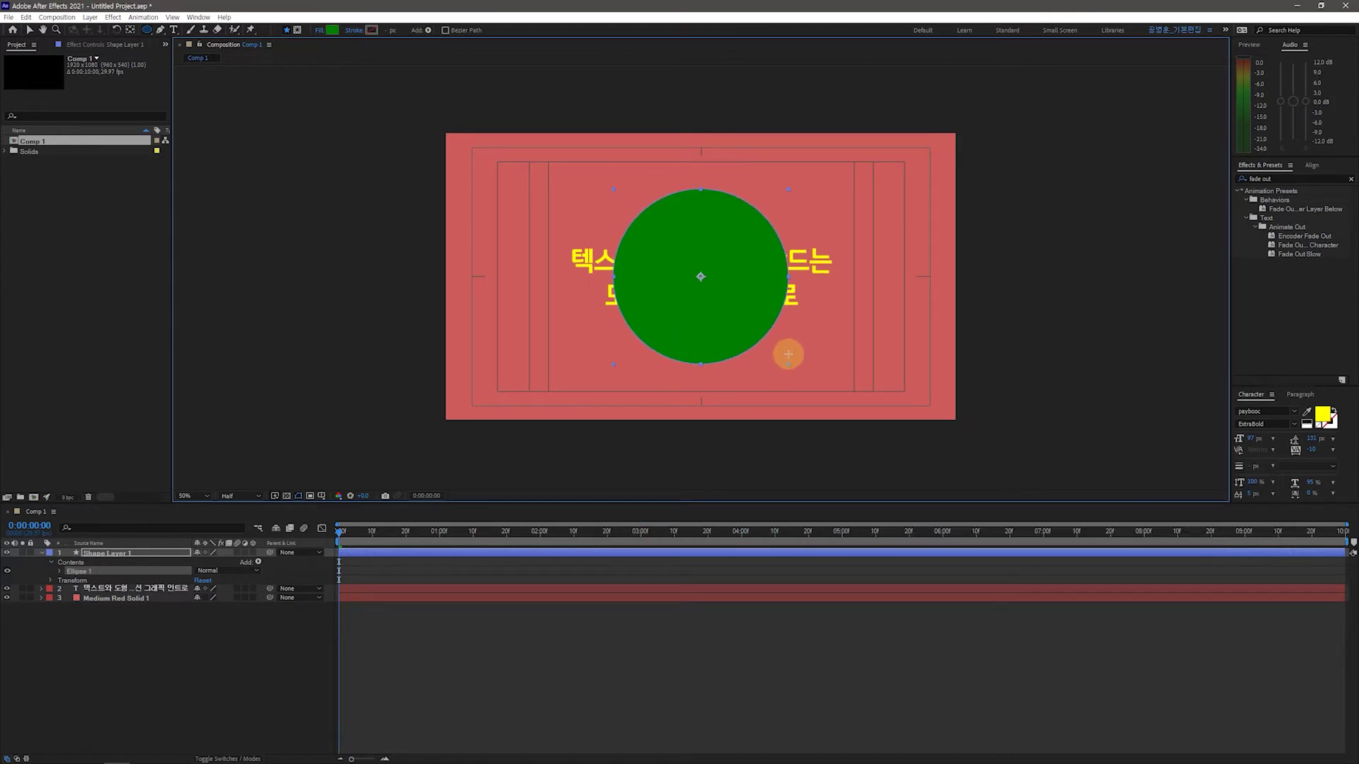
drag(788, 354, 785, 357)
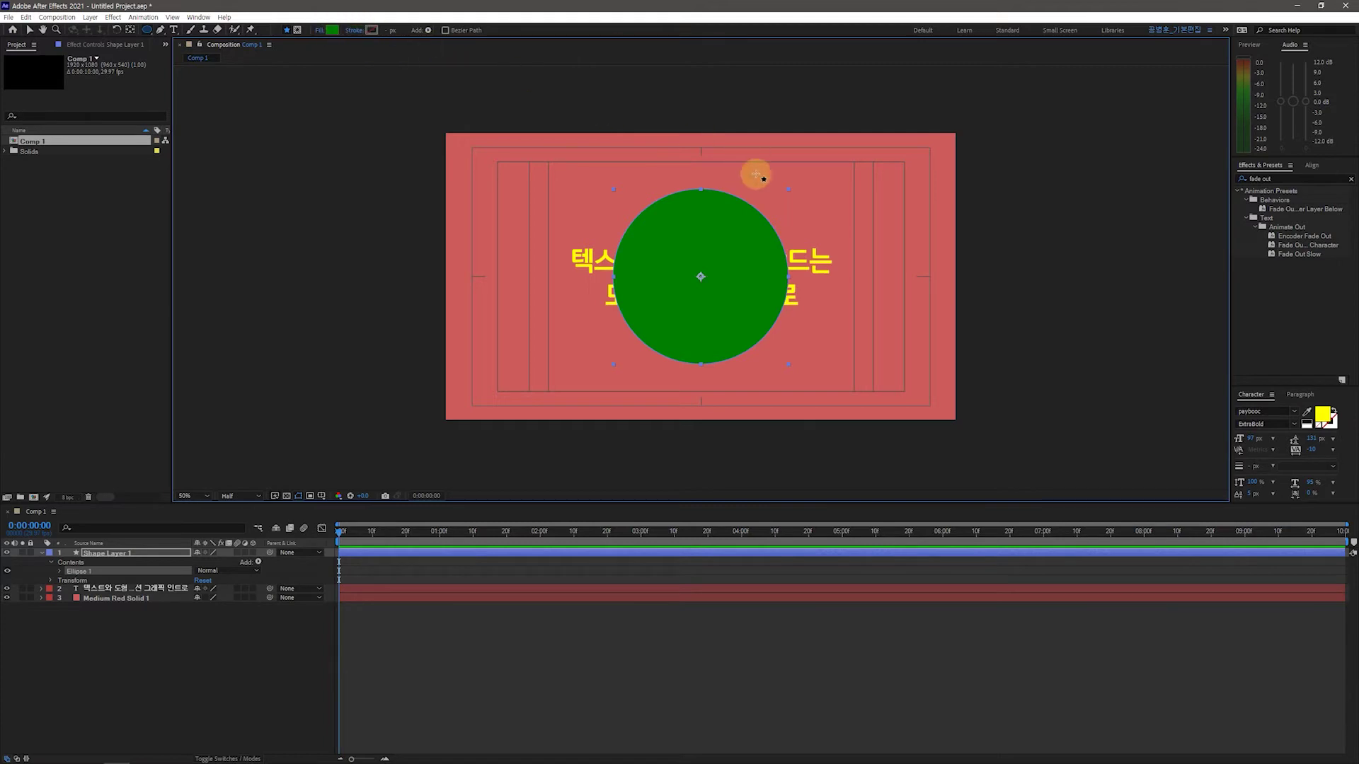
Set the circle's stroke to None and its fill to green with RGB 0, 127, 0.
click(355, 32)
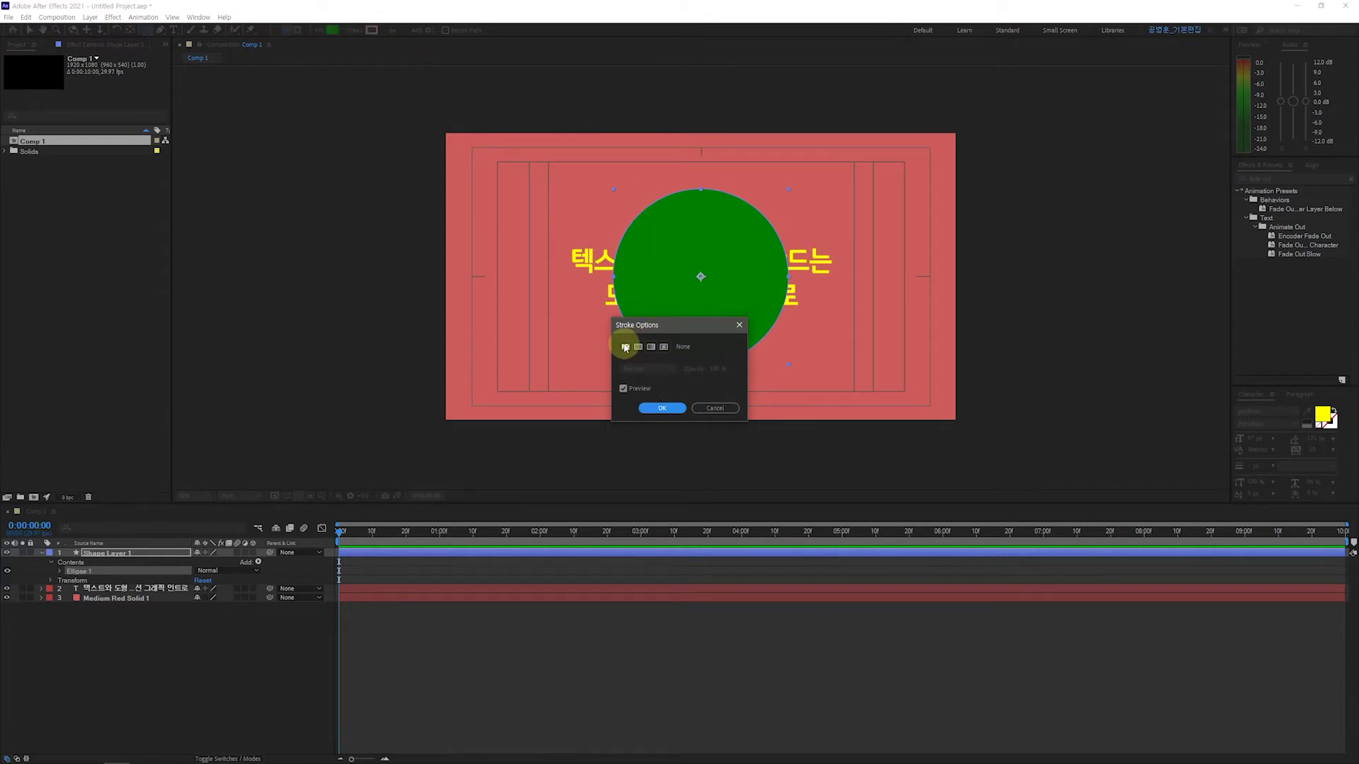
click(663, 408)
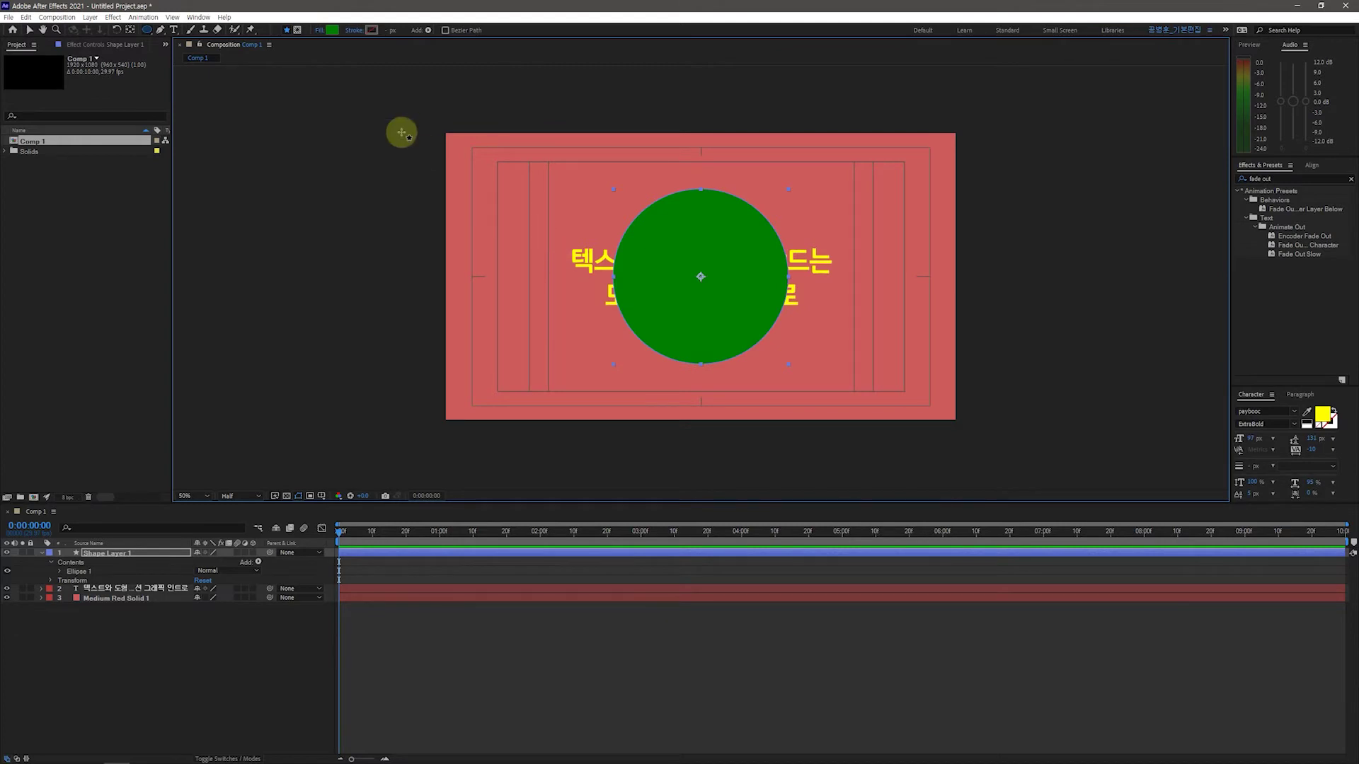
click(332, 31)
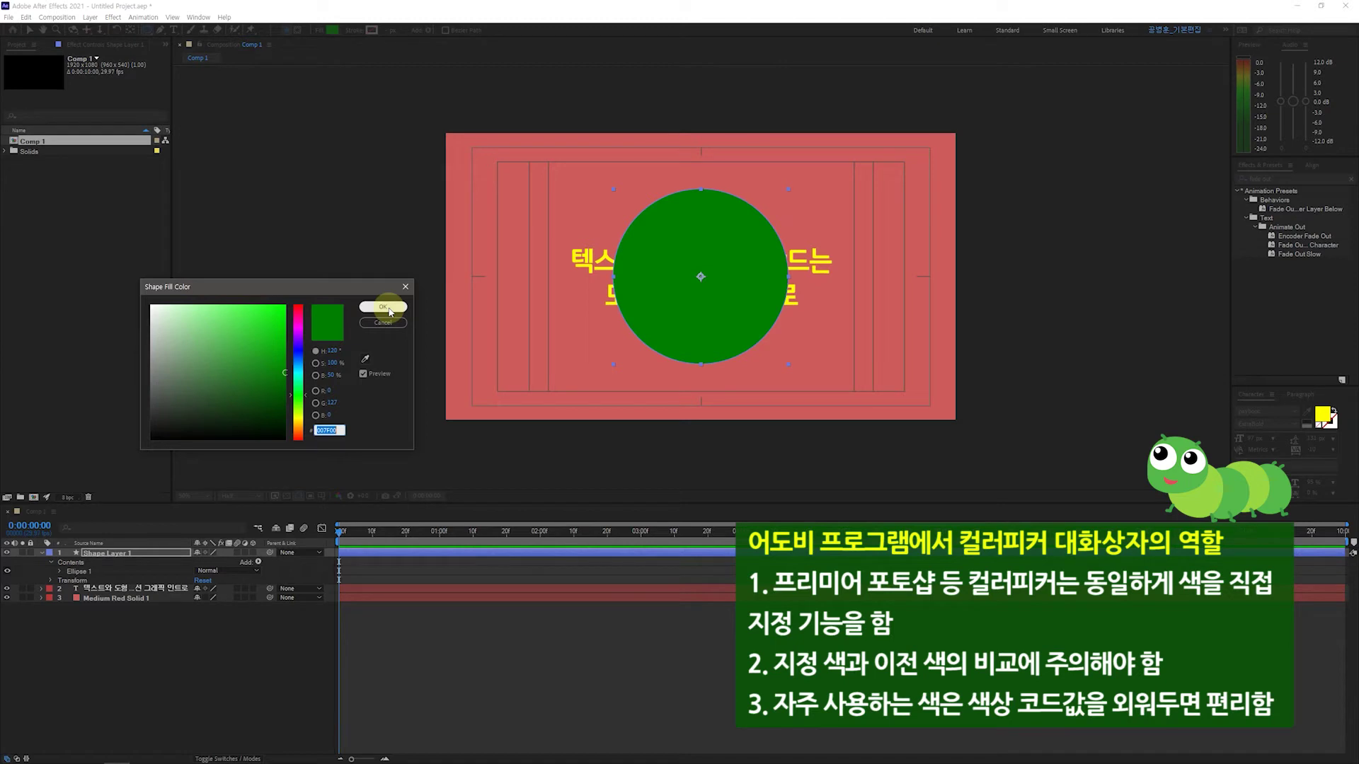
click(383, 307)
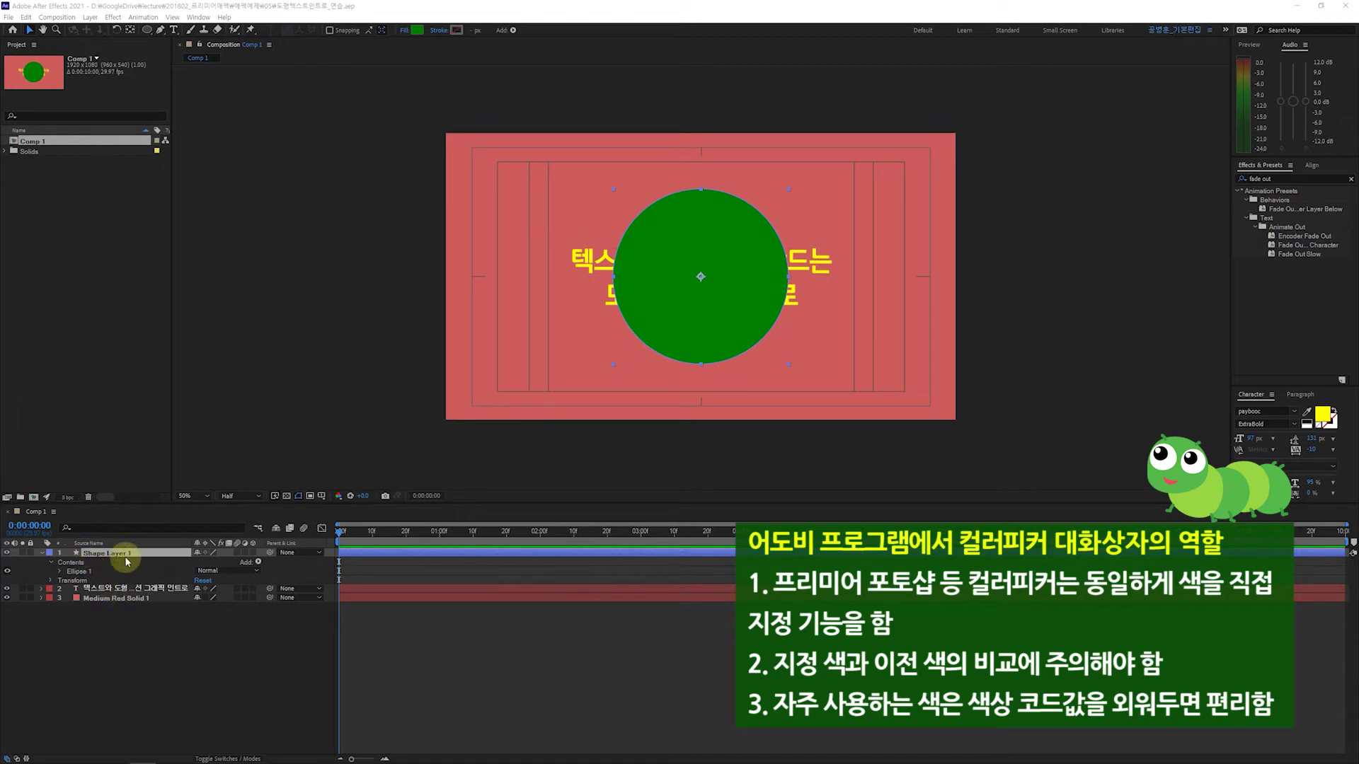
Collapse the circle's shape layer and move it between the title text layer and the red background solid.
click(41, 555)
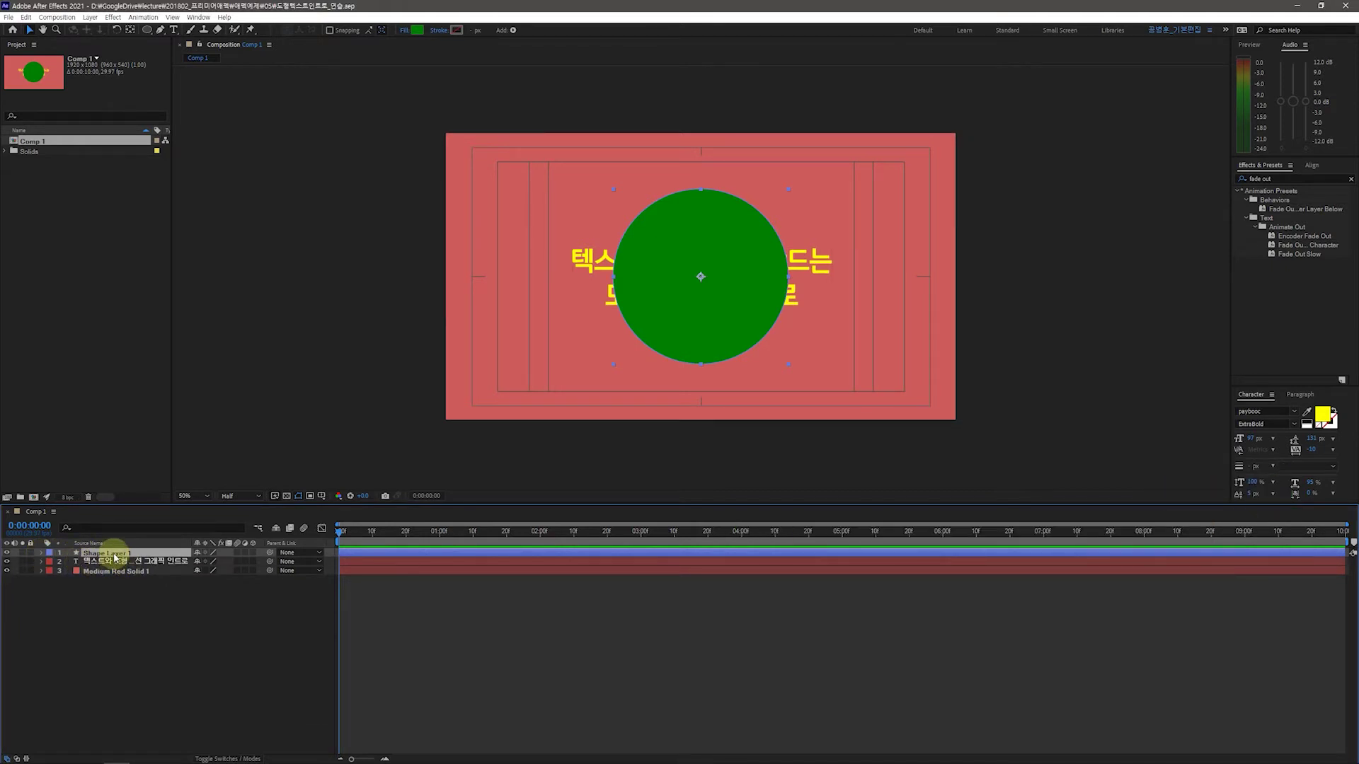
drag(115, 557, 112, 570)
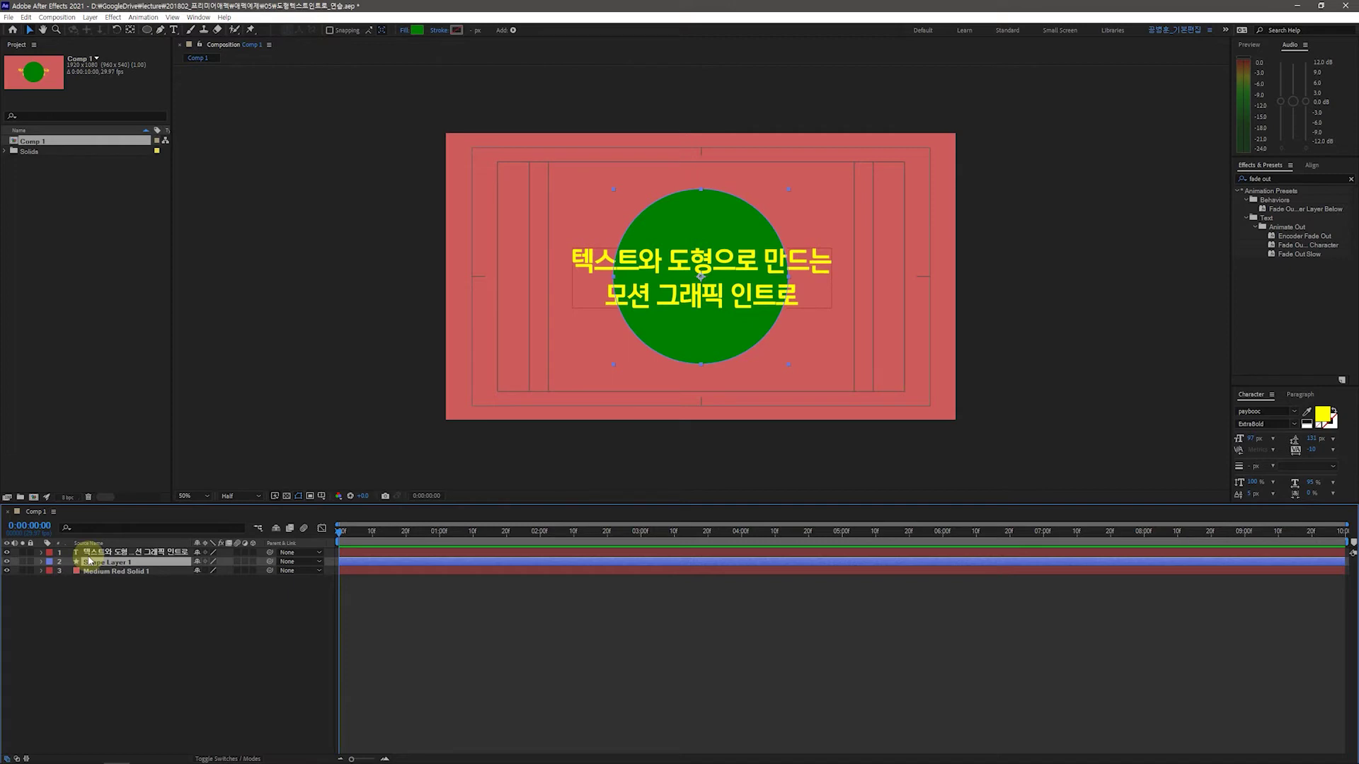
Add a Scale keyframe of 0% to the circle's shape layer at 0:00:00:00.
click(41, 563)
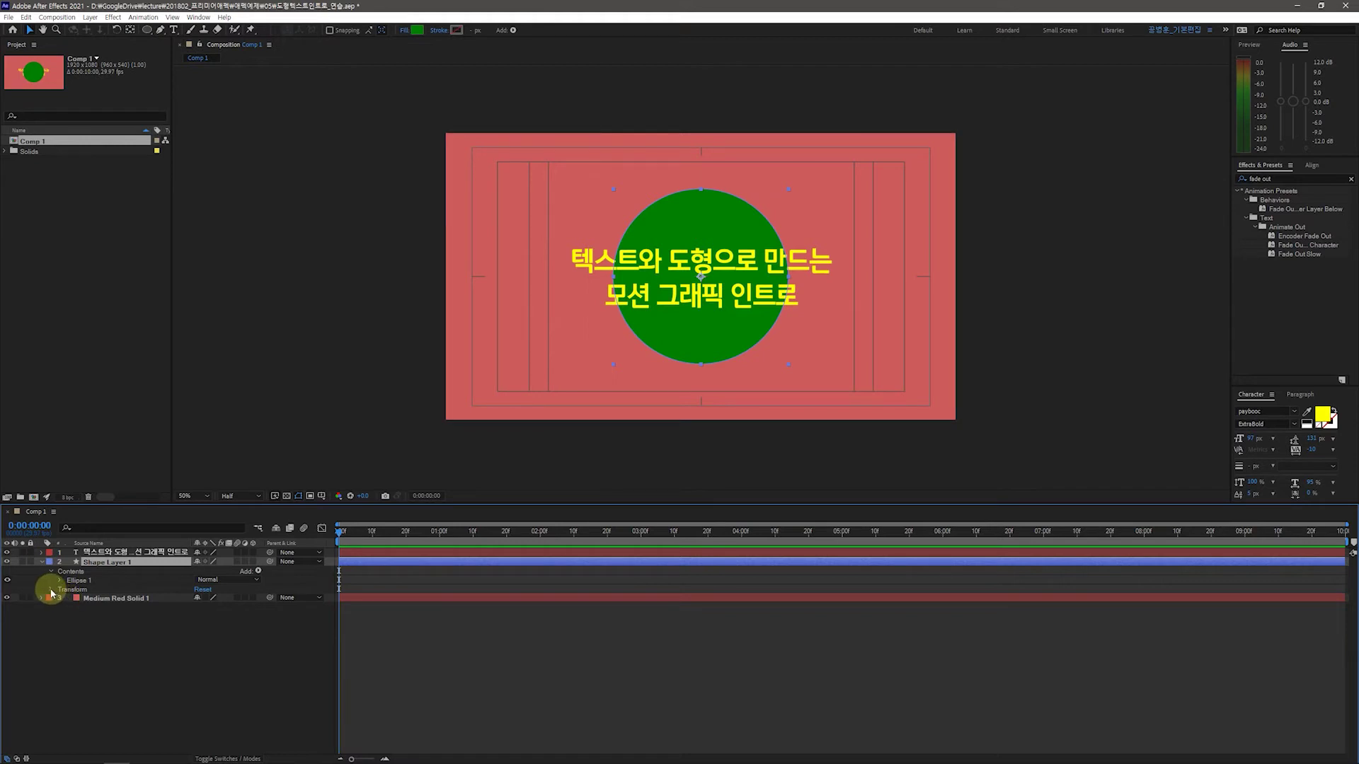
click(51, 590)
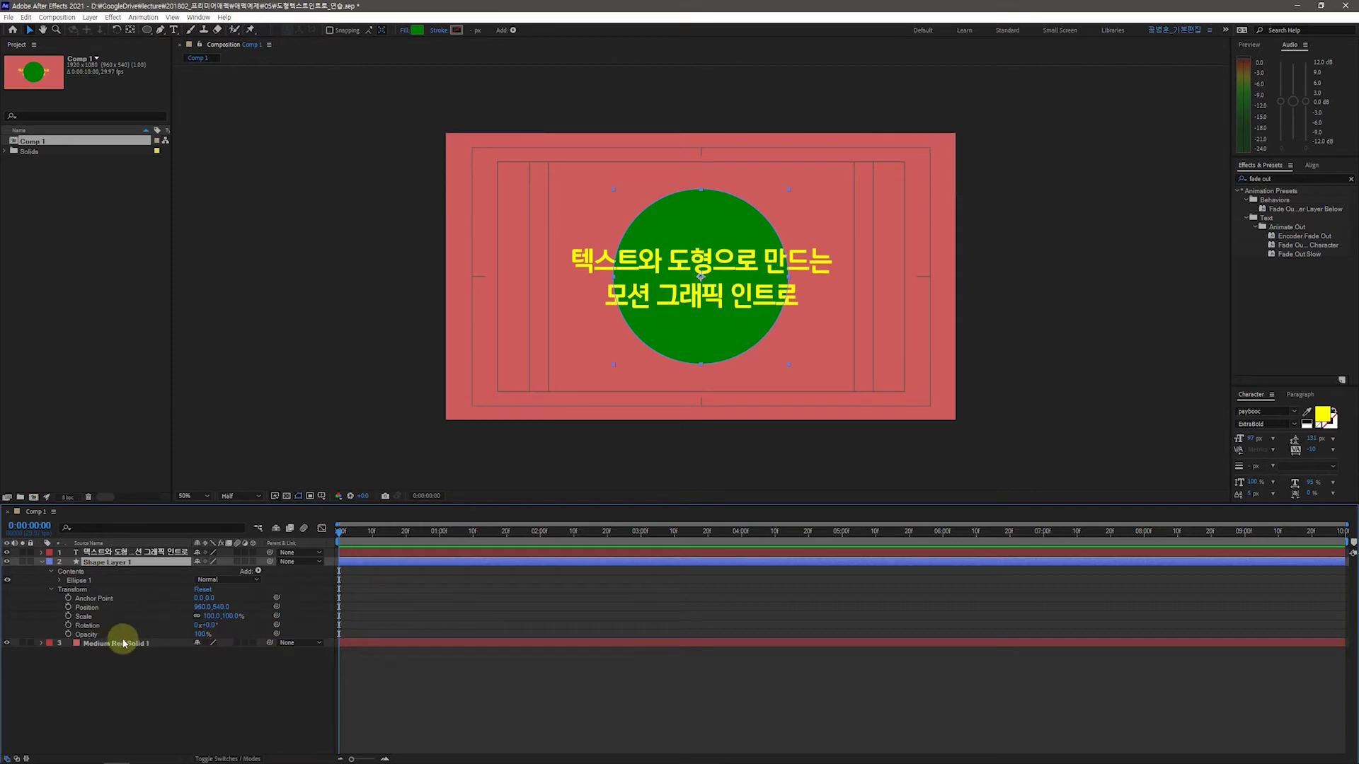
click(68, 616)
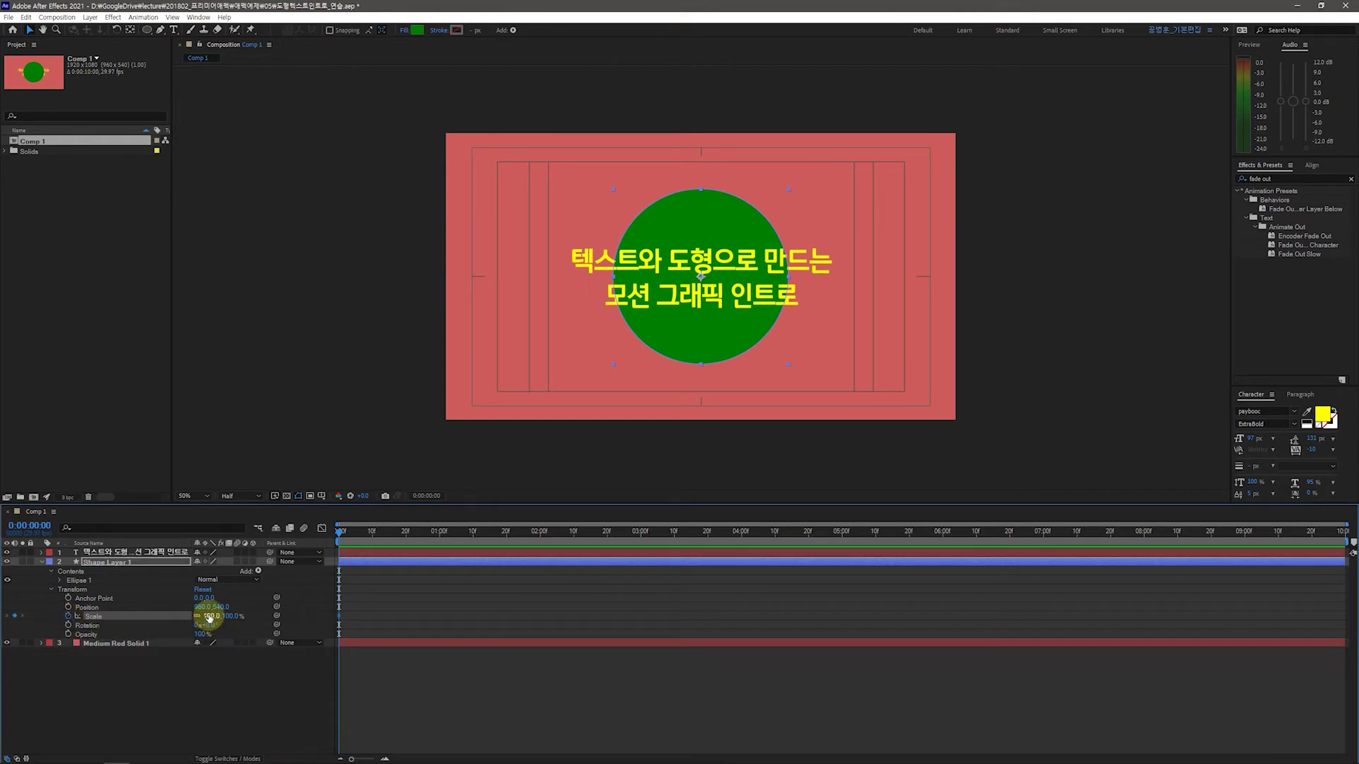
click(209, 616)
text(0)
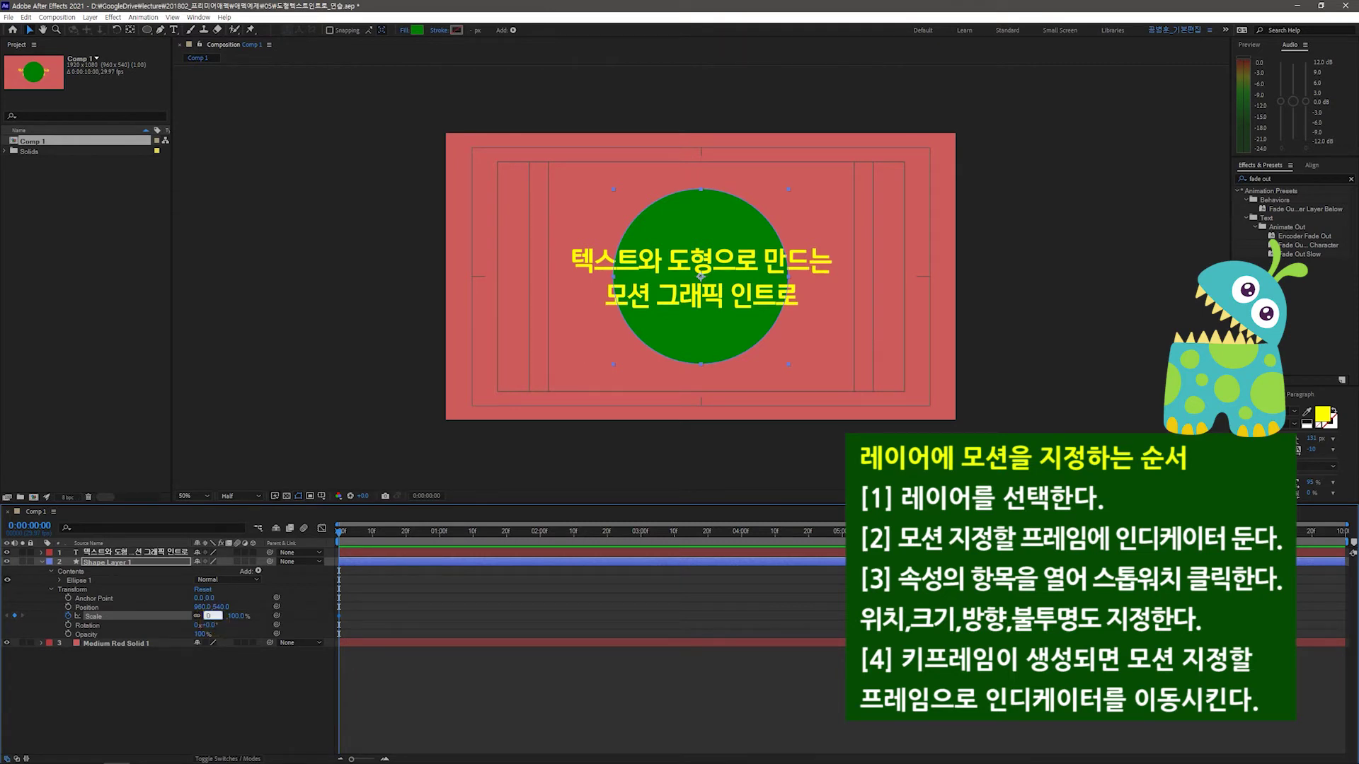
click(214, 624)
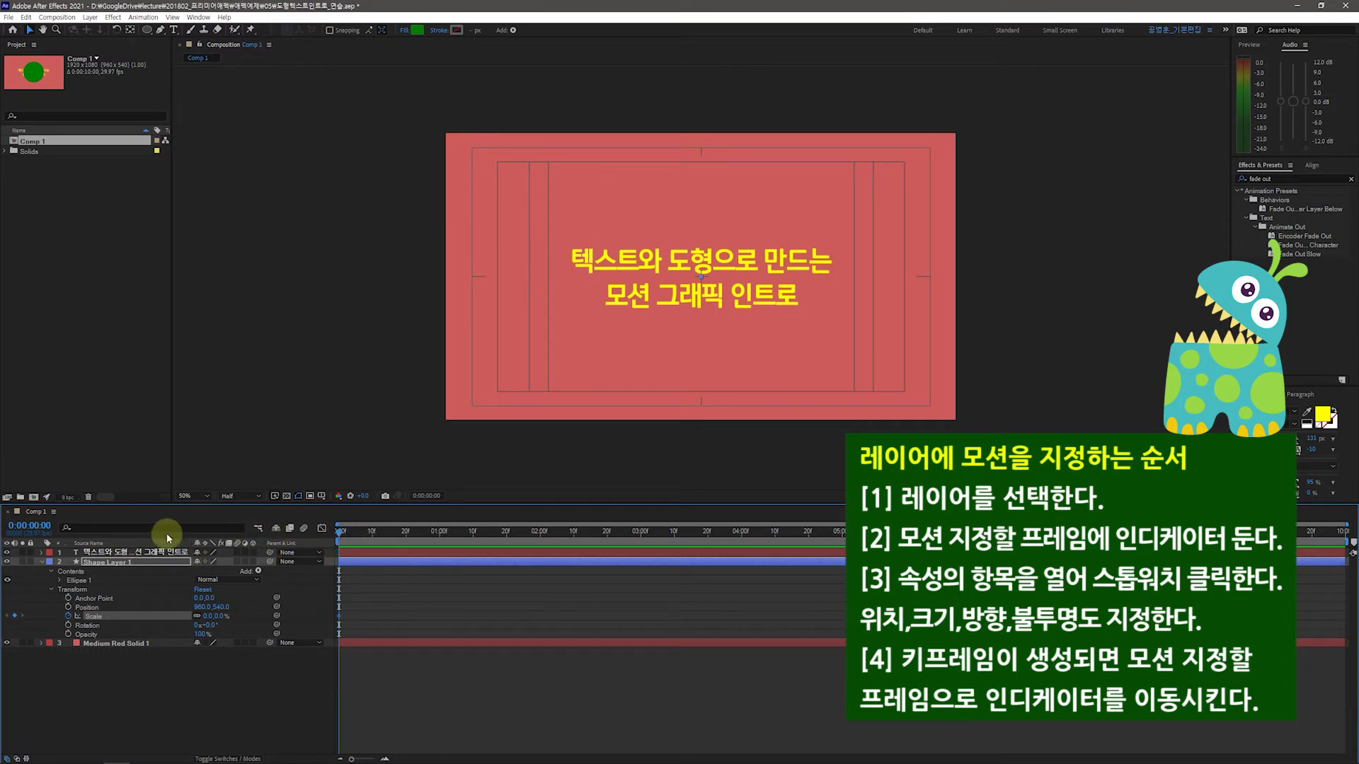
Add a Scale keyframe of 100% to the circle's shape layer at 0:00:01:00.
click(34, 525)
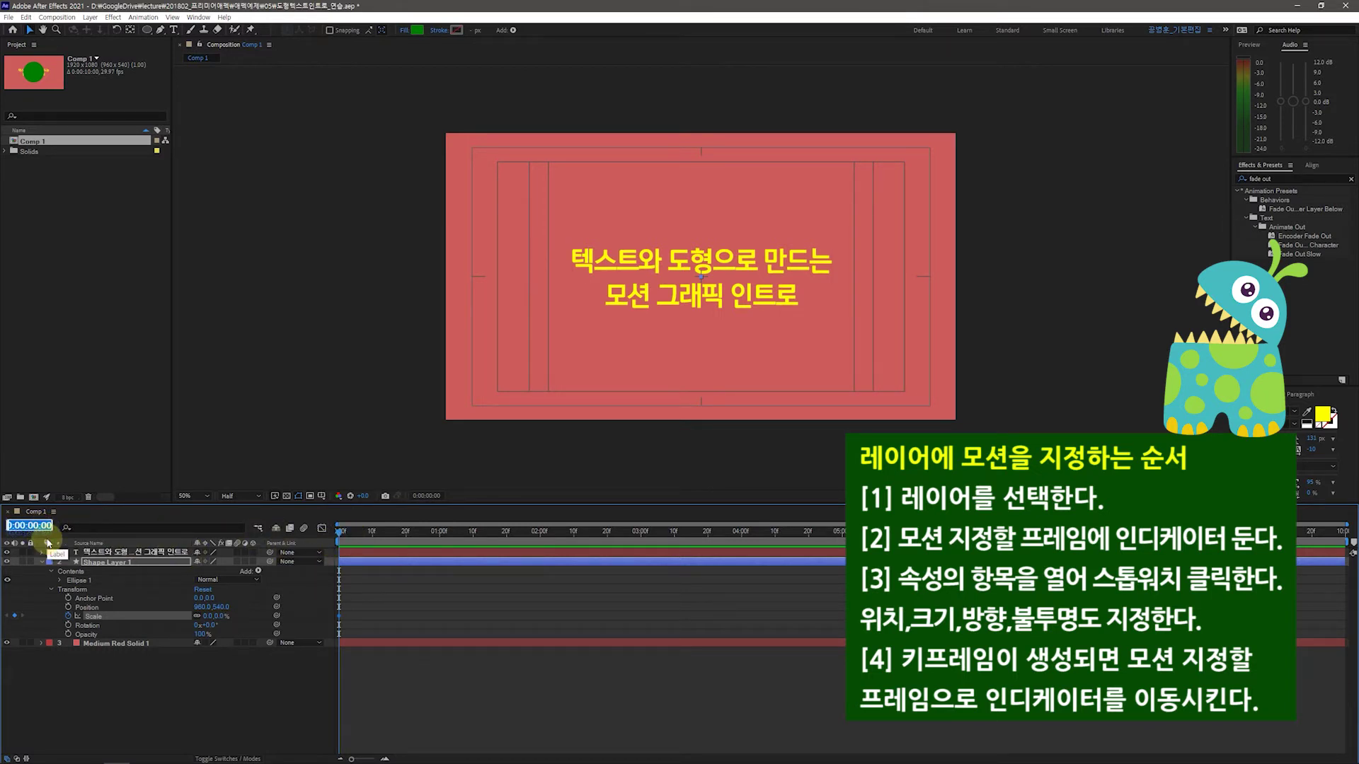
text(1)
click(48, 544)
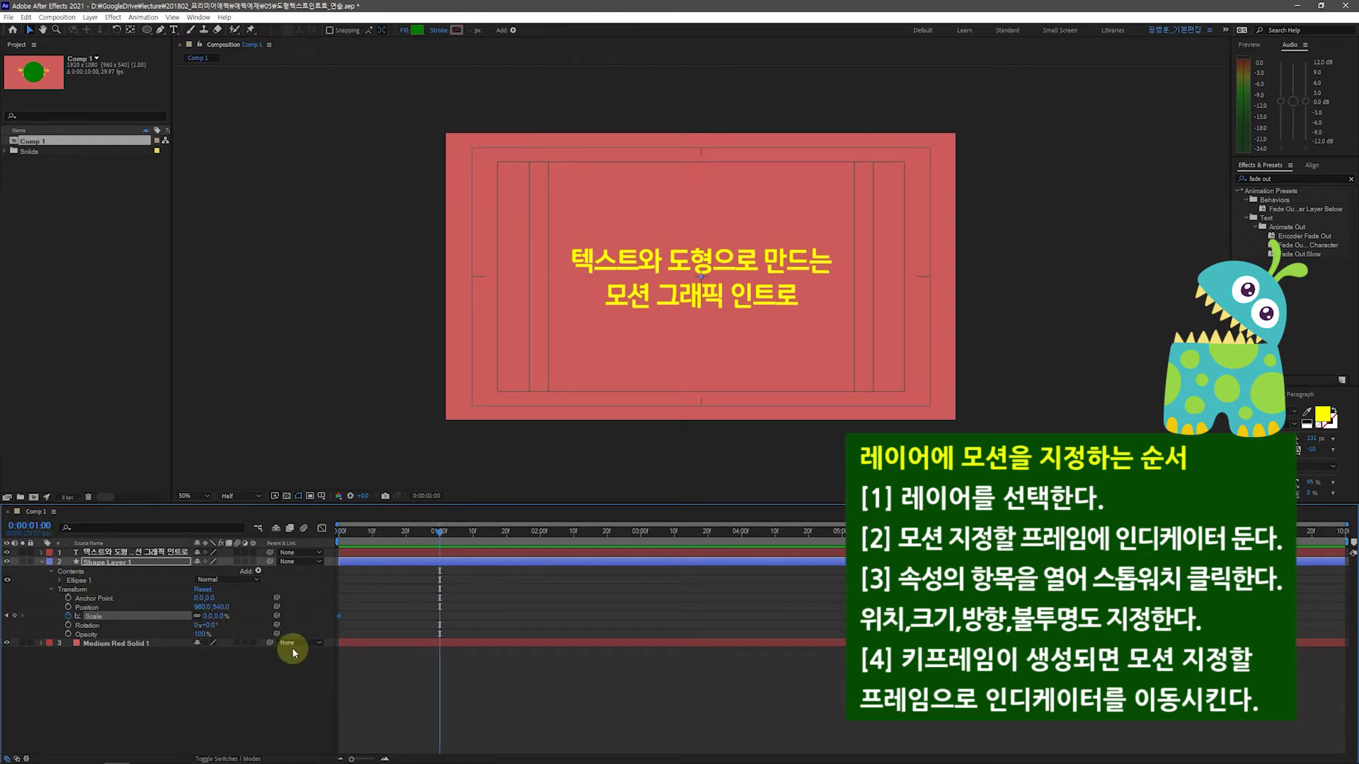
click(207, 616)
text(100)
key(Return)
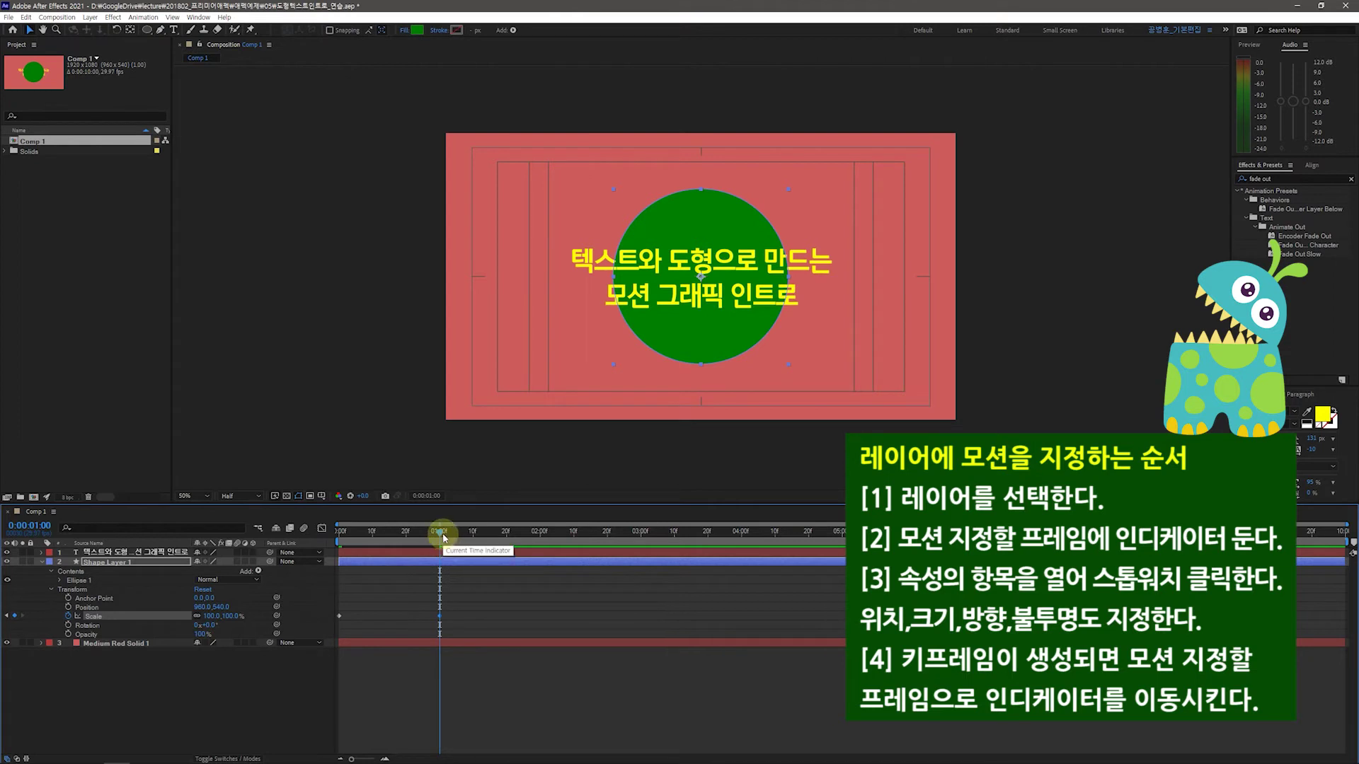
Add a Scale keyframe of 338% to the circle's shape layer at 0:00:02:00 and play back the animation from the start.
drag(443, 536, 543, 544)
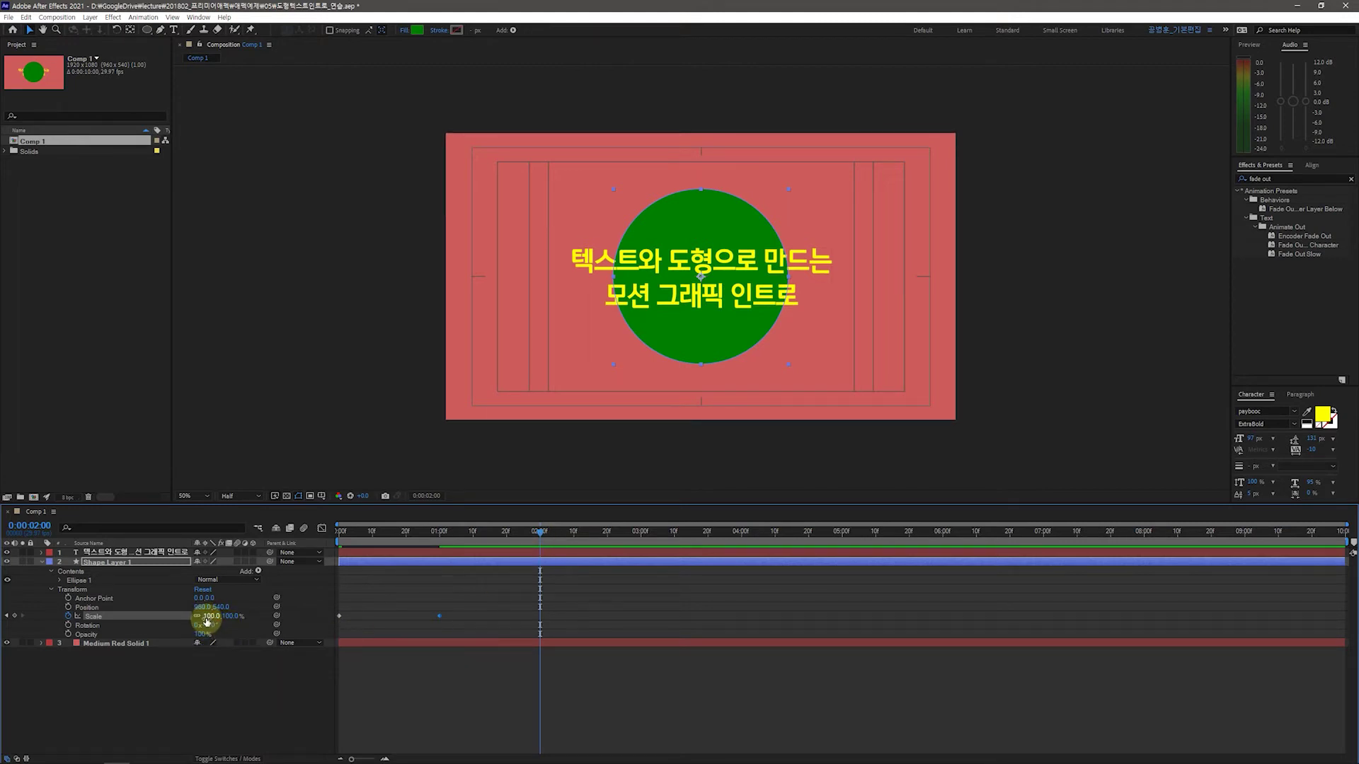
drag(210, 616, 331, 611)
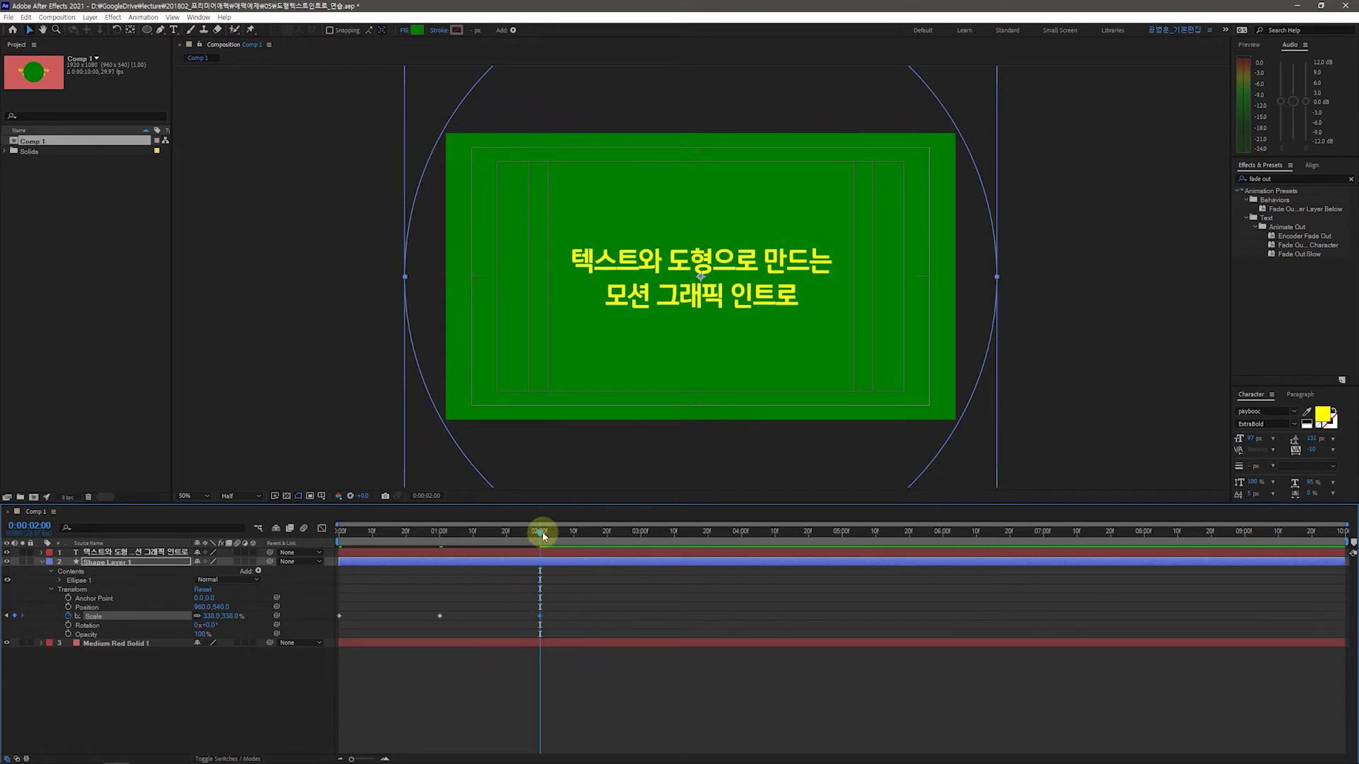
drag(542, 532, 322, 554)
key(space)
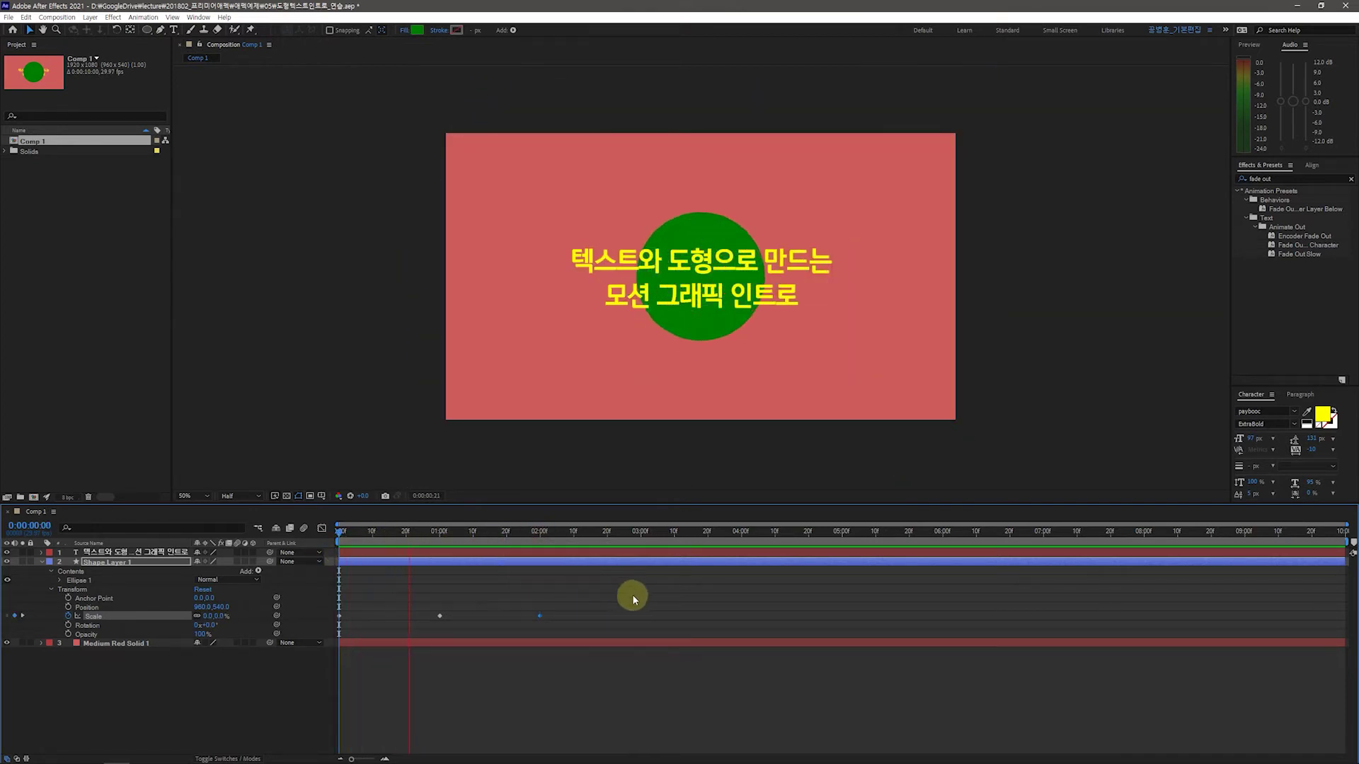
key(space)
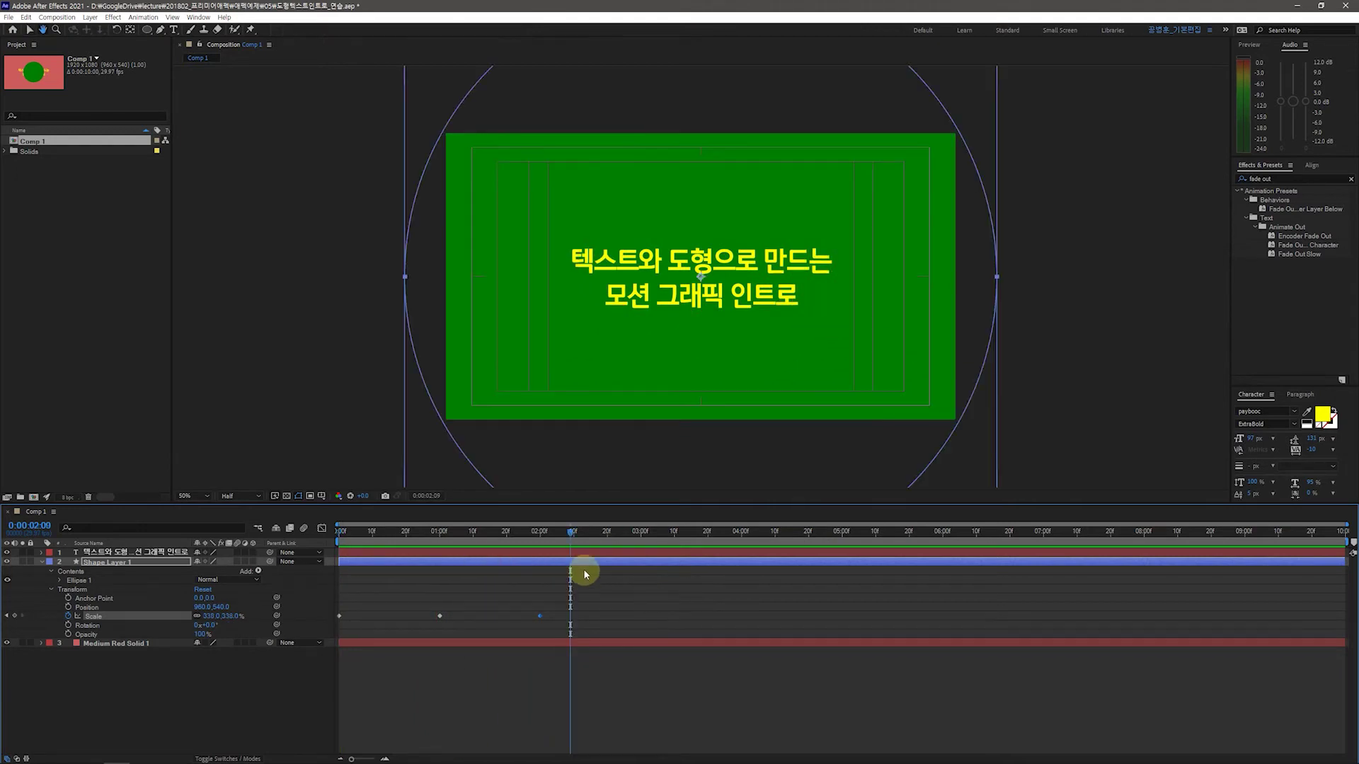
drag(573, 535, 312, 554)
key(space)
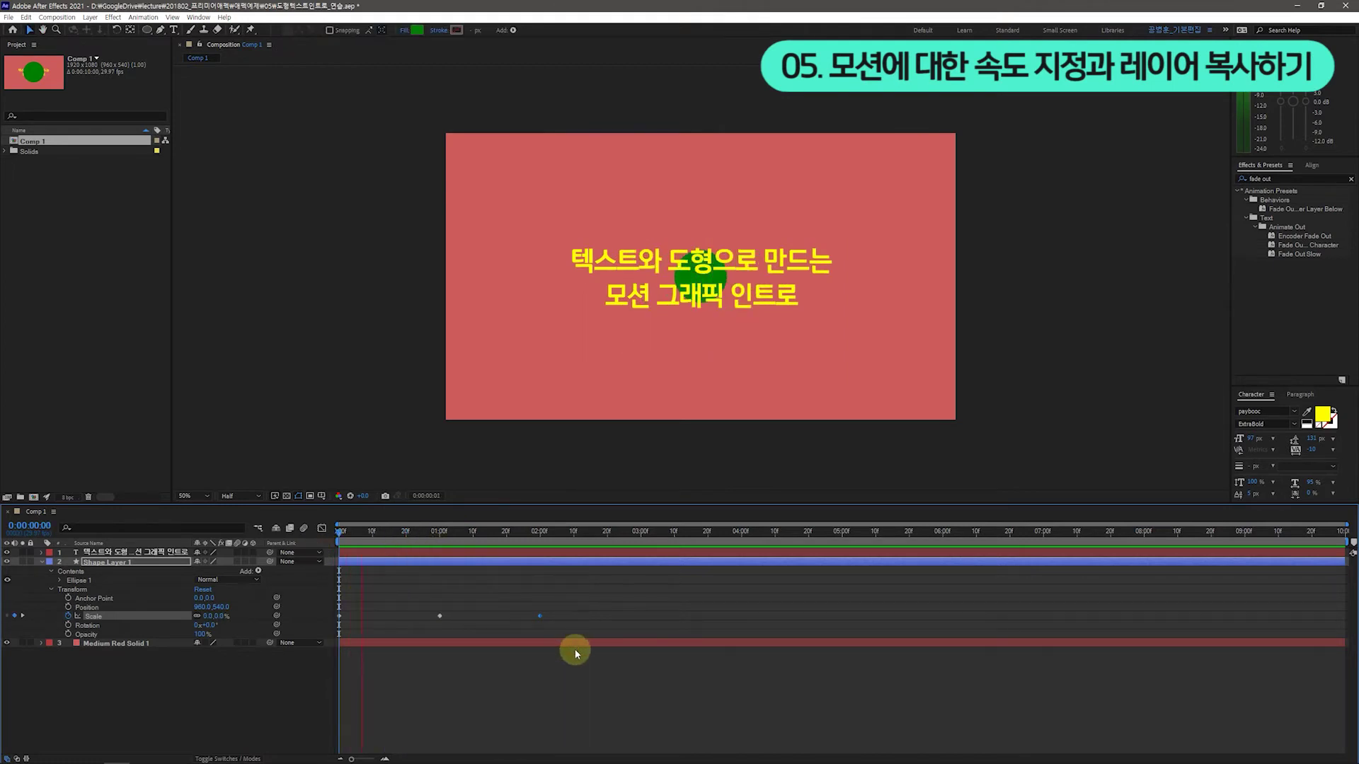
key(space)
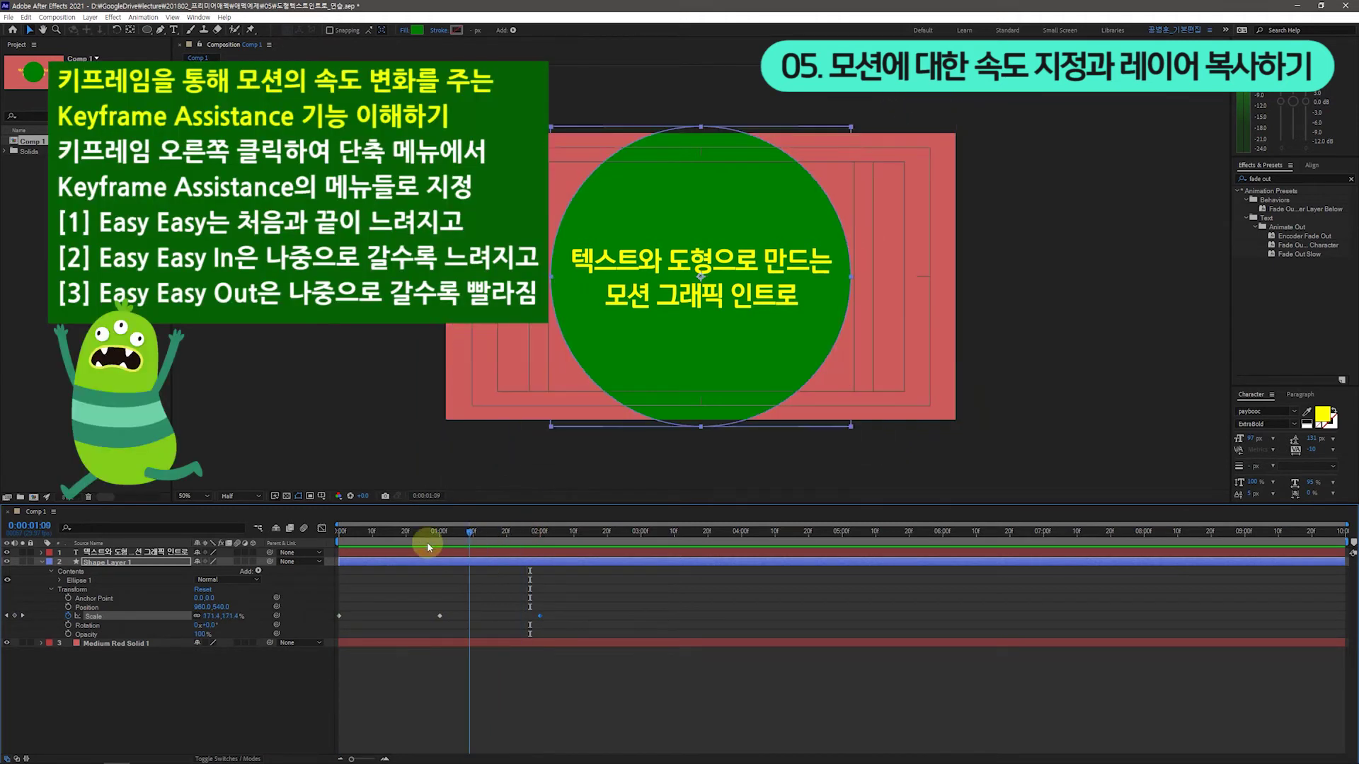
key(Home)
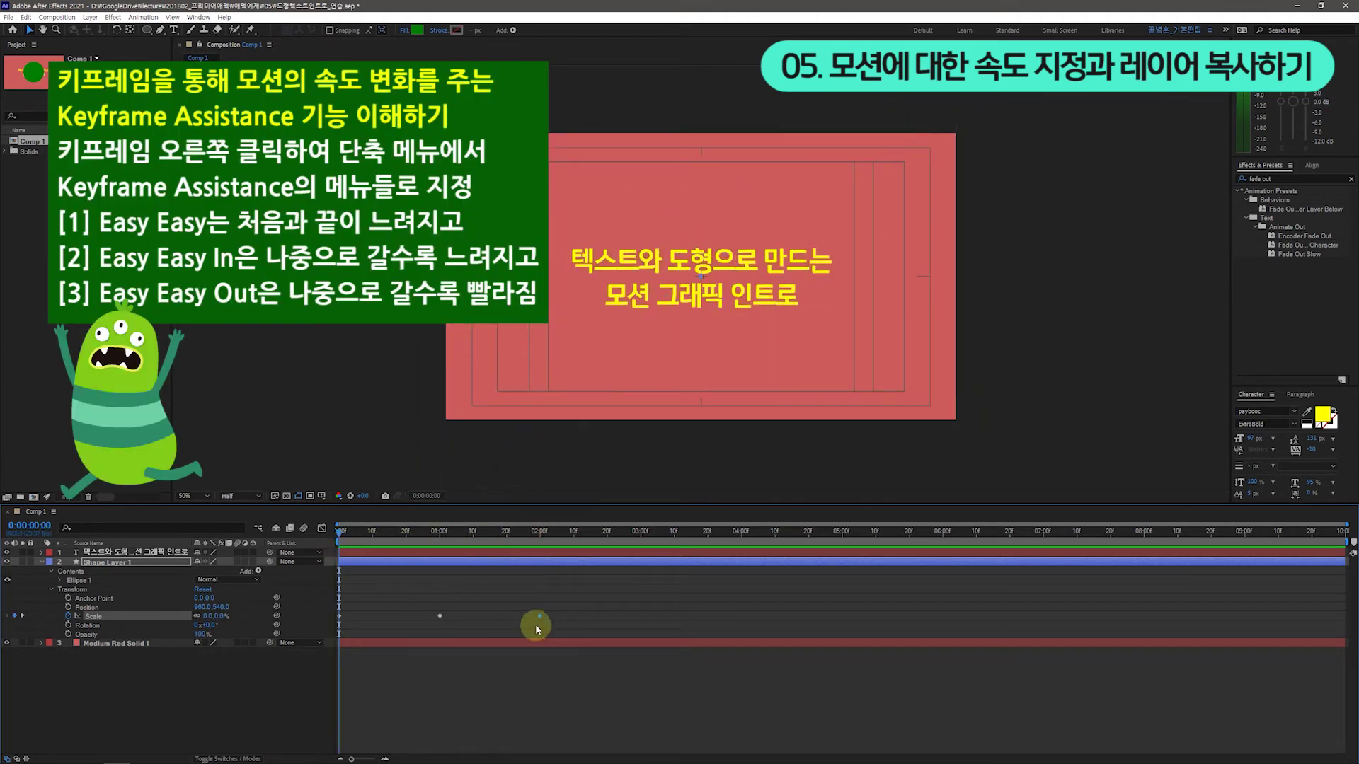
Apply Easy Ease Out to the circle's Scale keyframes at 0:00:01:00 and 0:00:02:00 and play back the result.
drag(559, 628, 439, 610)
right_click(541, 618)
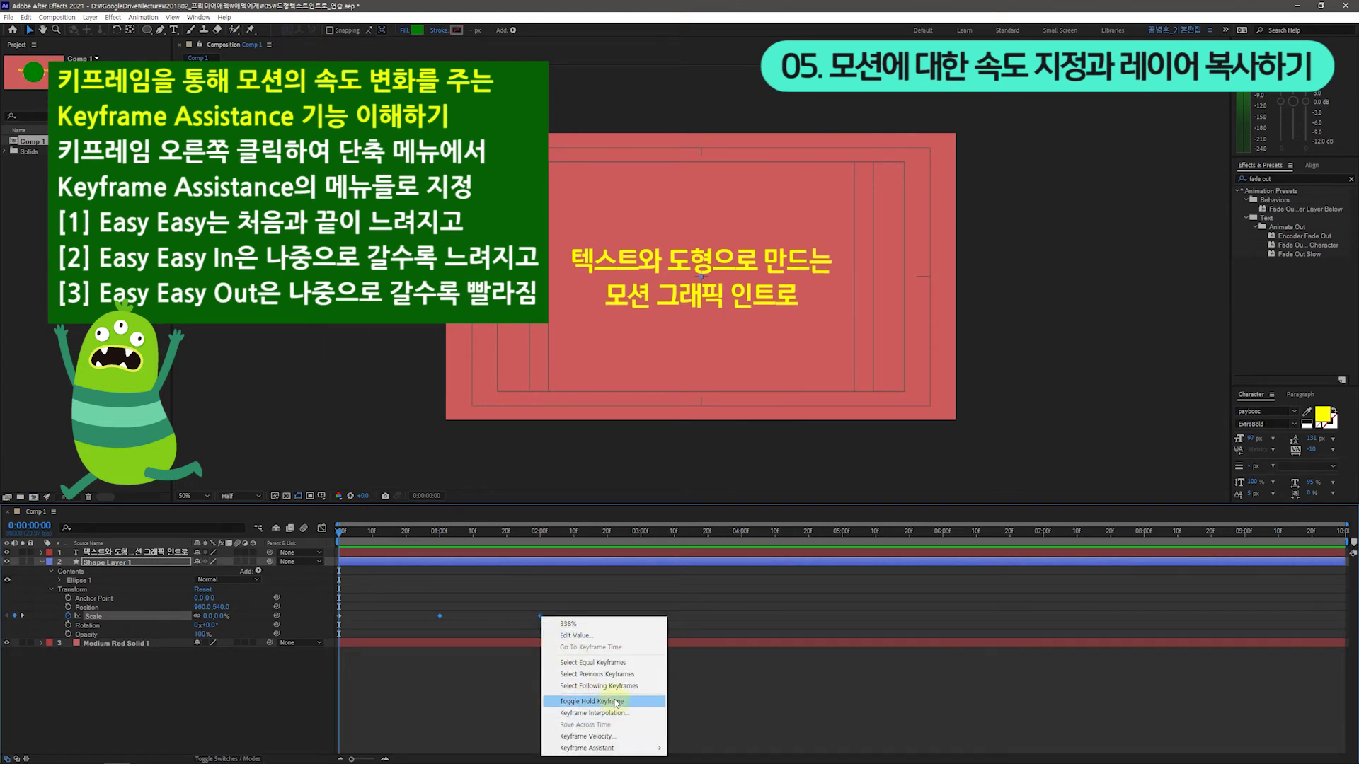
mouse_move(638, 752)
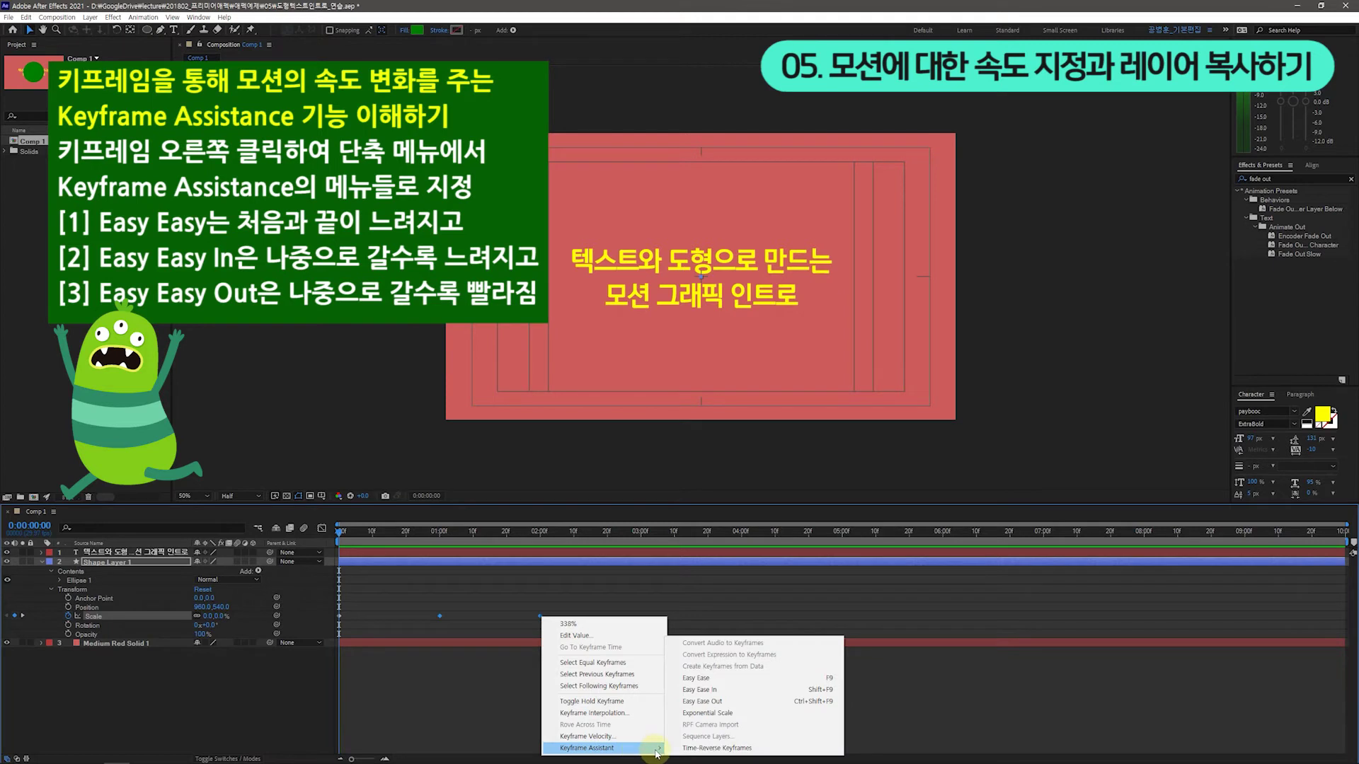
click(735, 705)
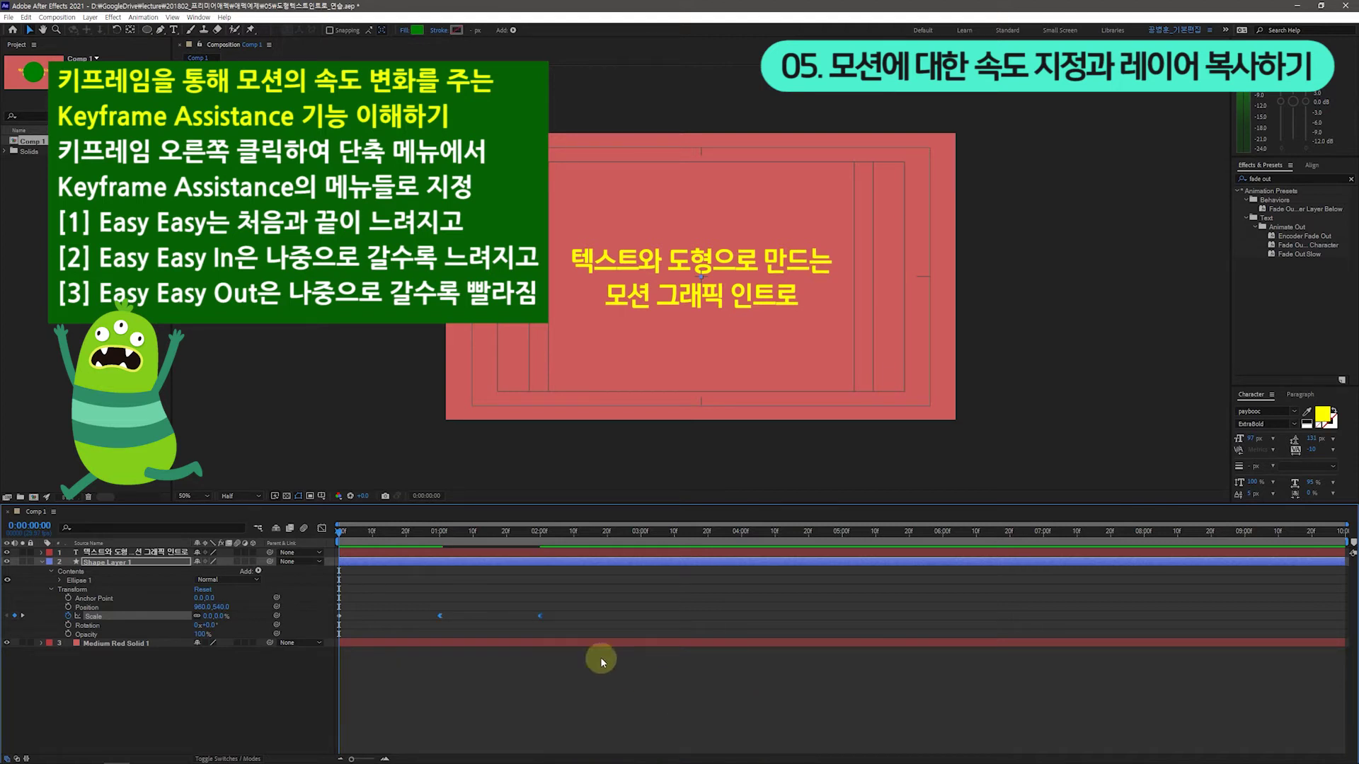
key(space)
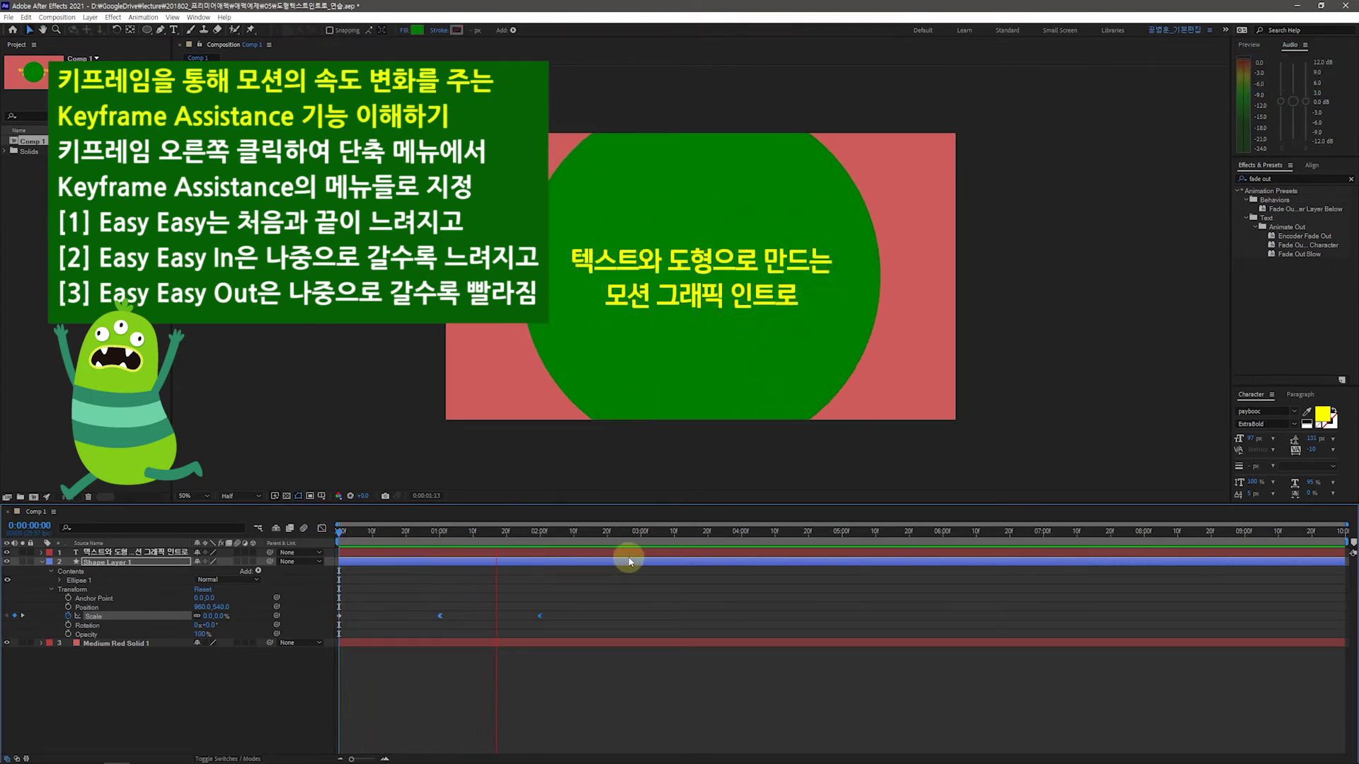
drag(600, 537, 342, 566)
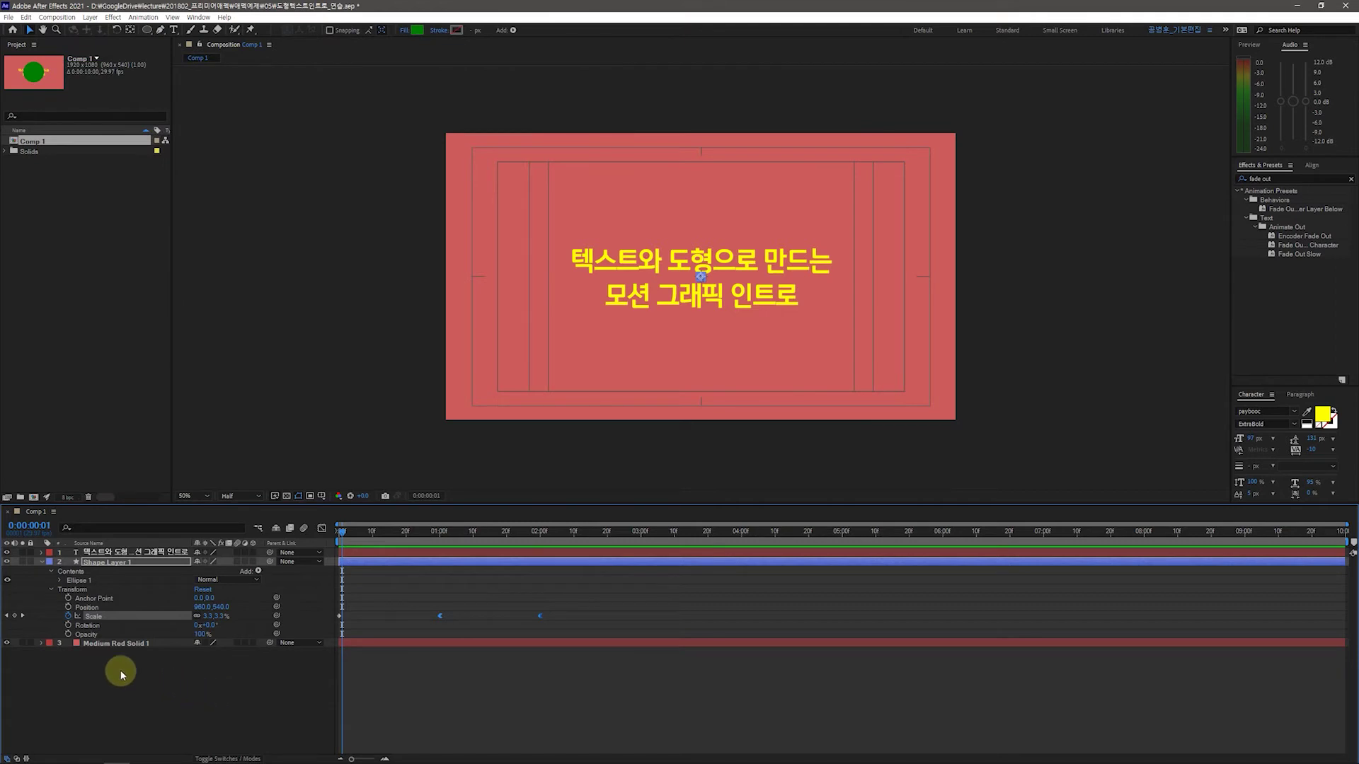
Collapse the circle's Shape Layer 1 and duplicate it twice beneath the title text layer.
click(41, 562)
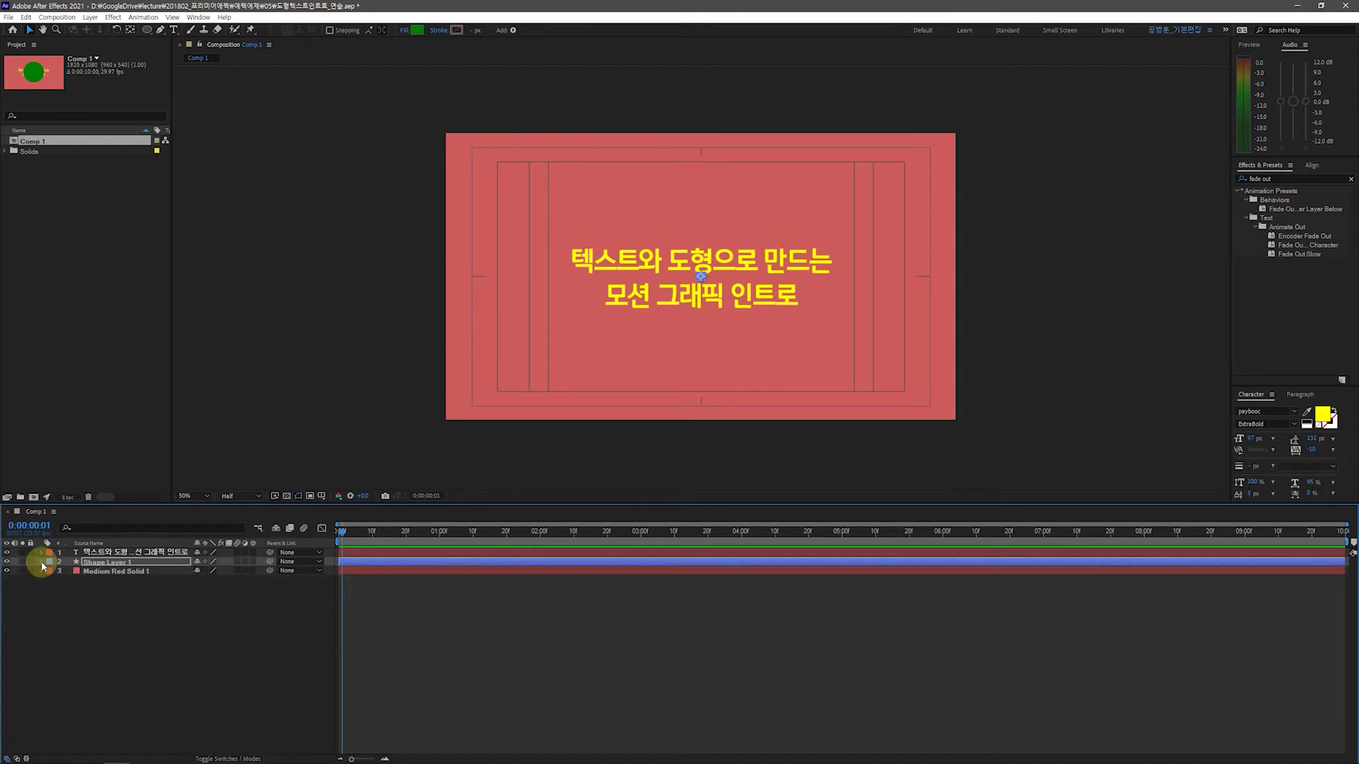
click(83, 566)
click(108, 635)
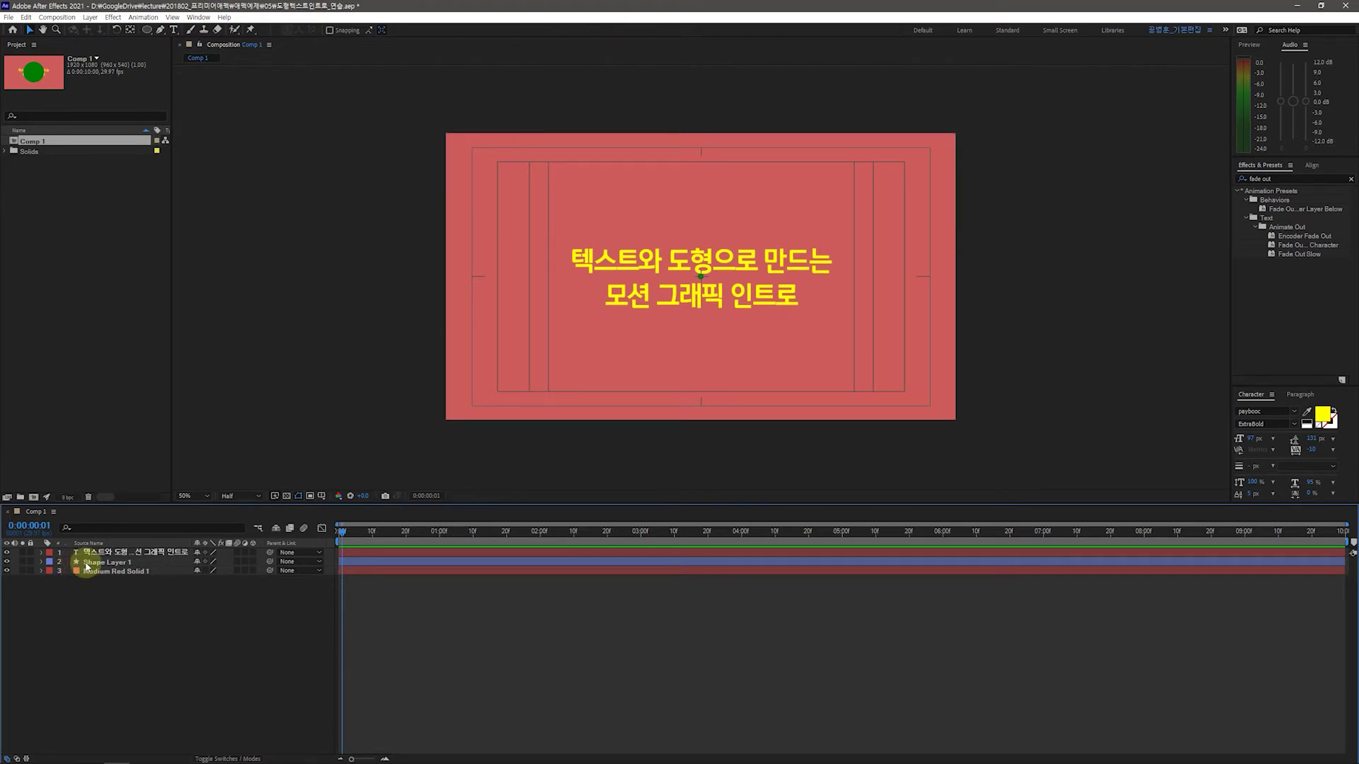
click(86, 565)
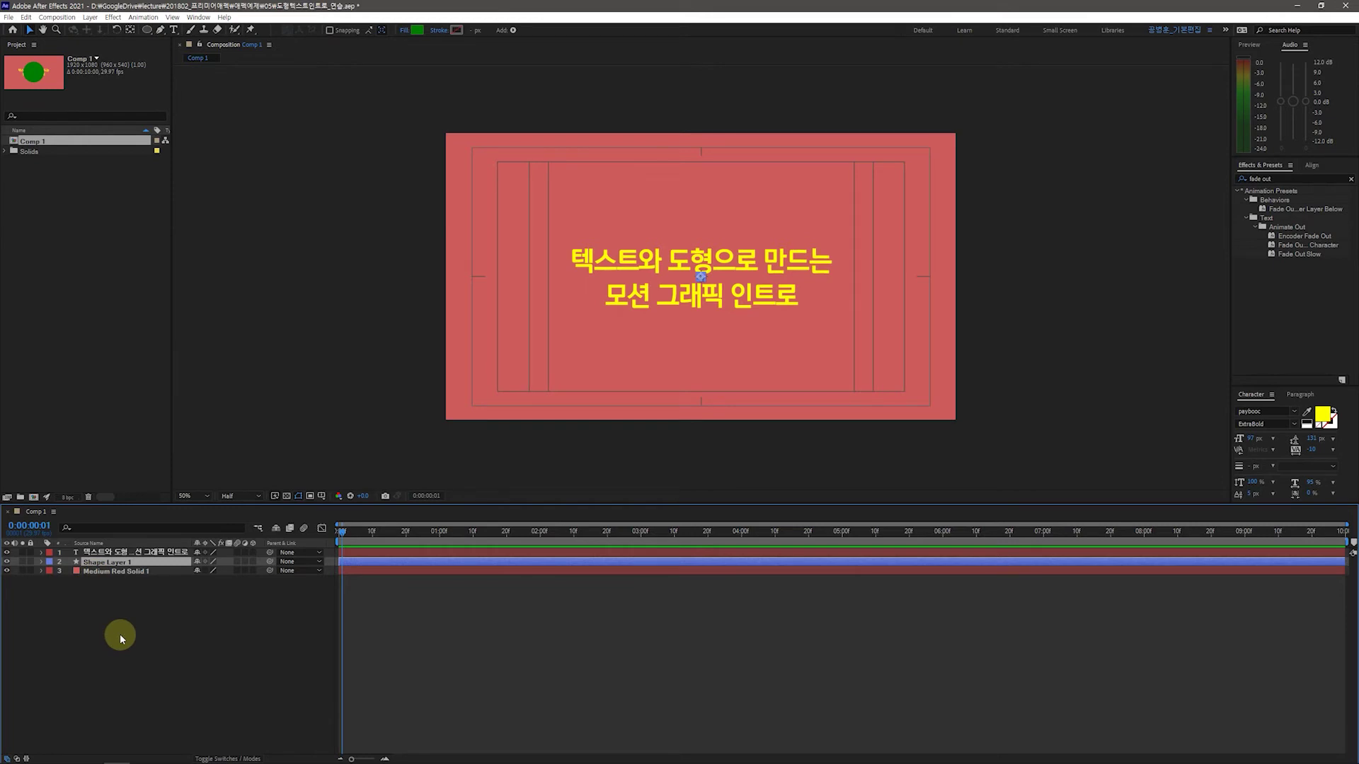
key(ctrl+d)
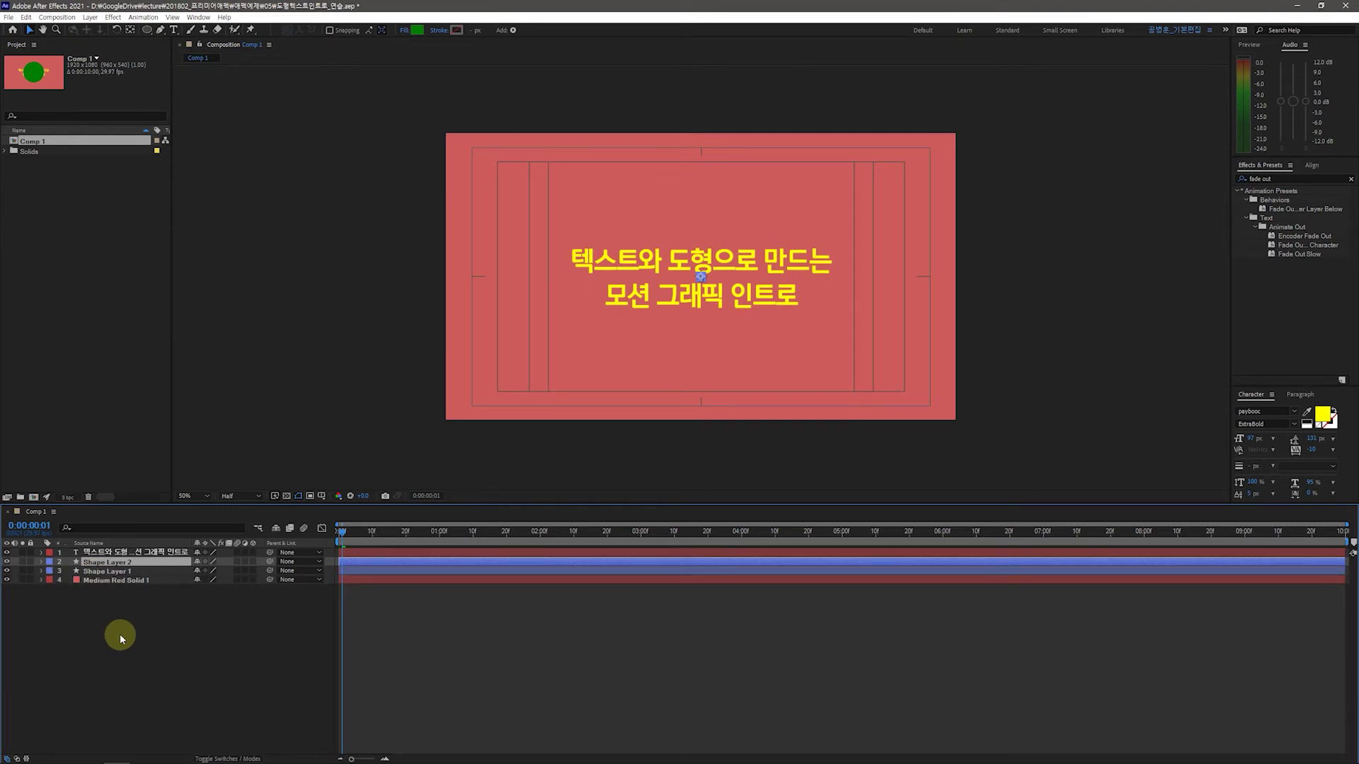
key(ctrl+d)
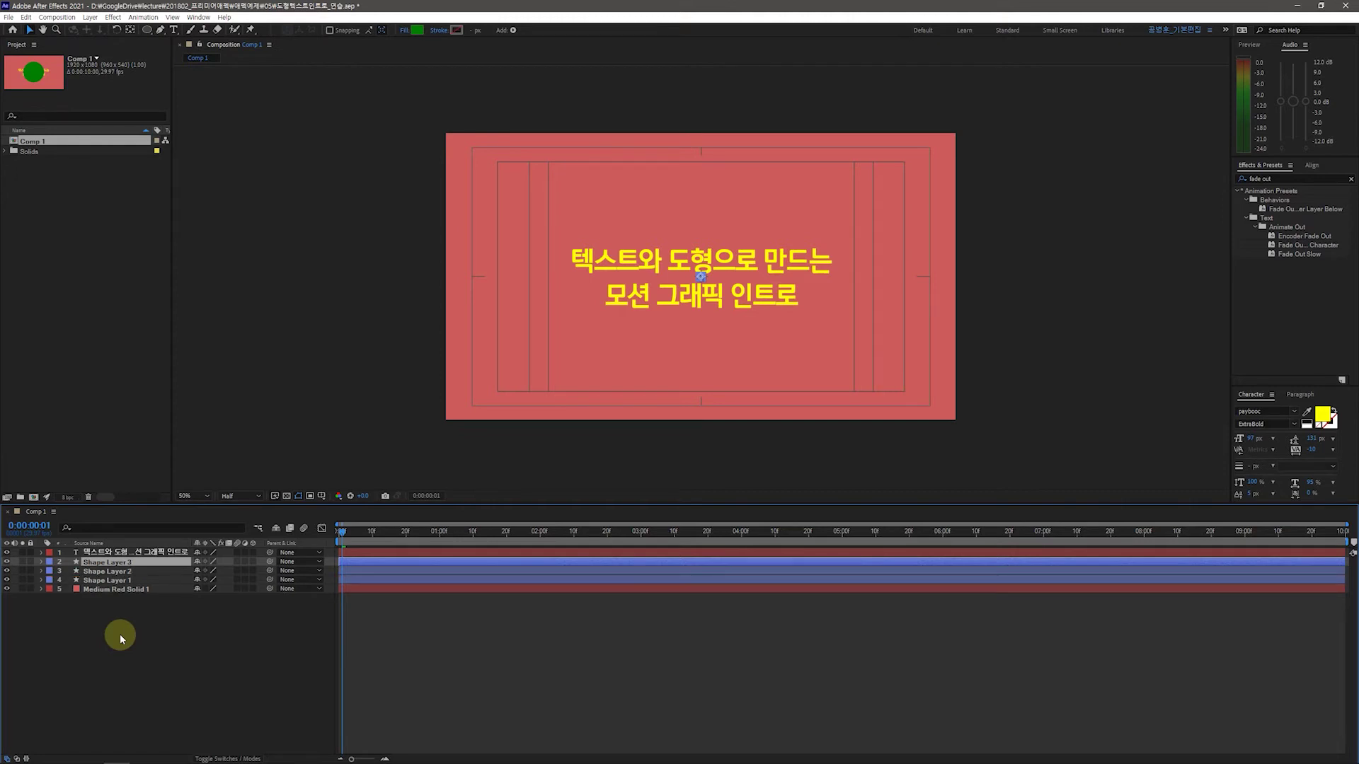
Examine the Scale keyframes copied to the duplicate Shape Layer 2.
click(120, 580)
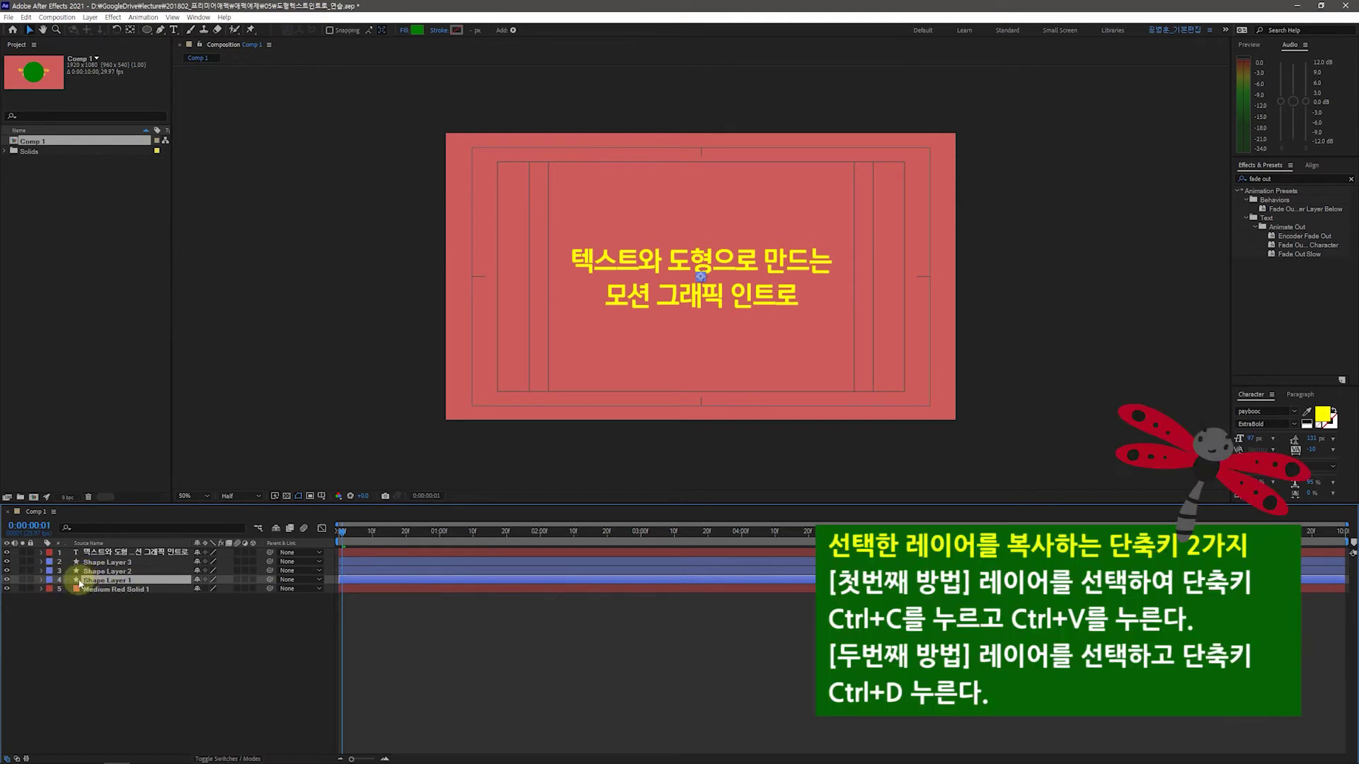
click(41, 571)
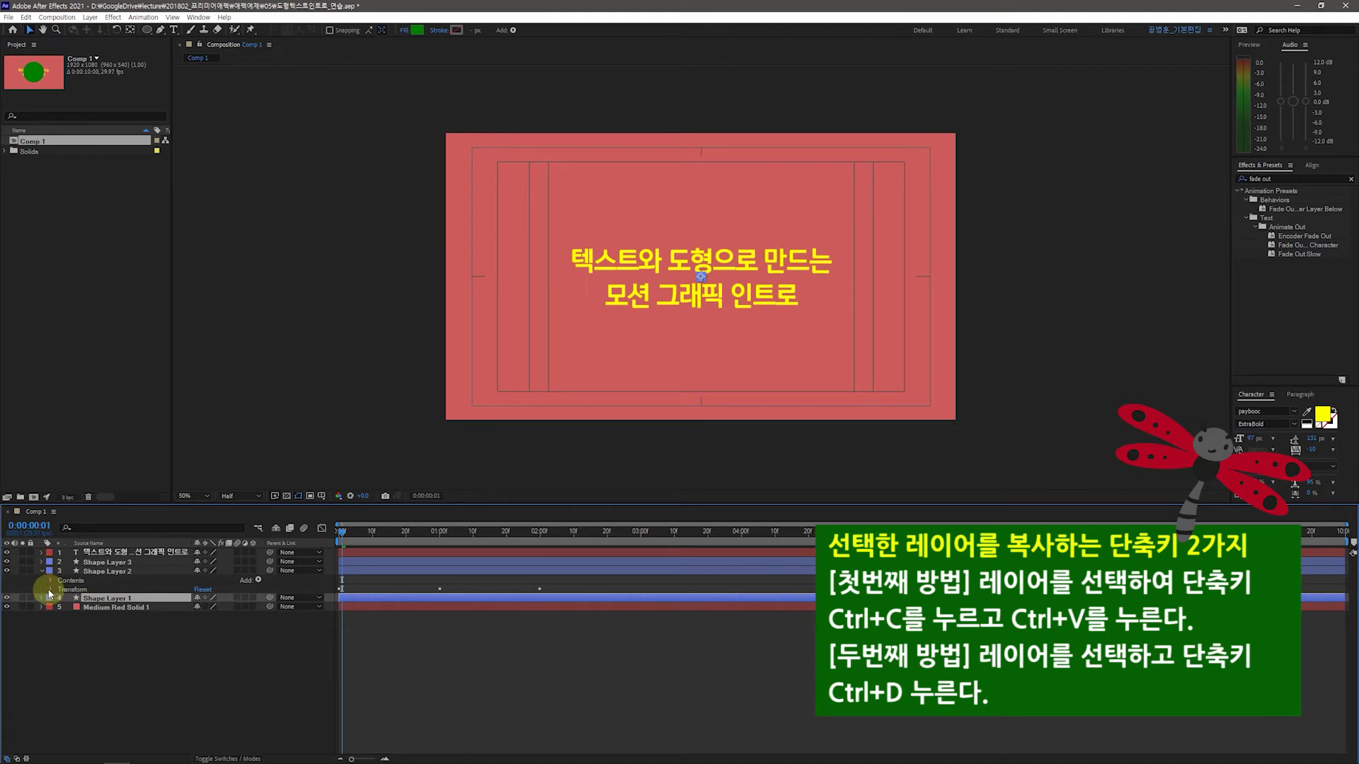
click(50, 590)
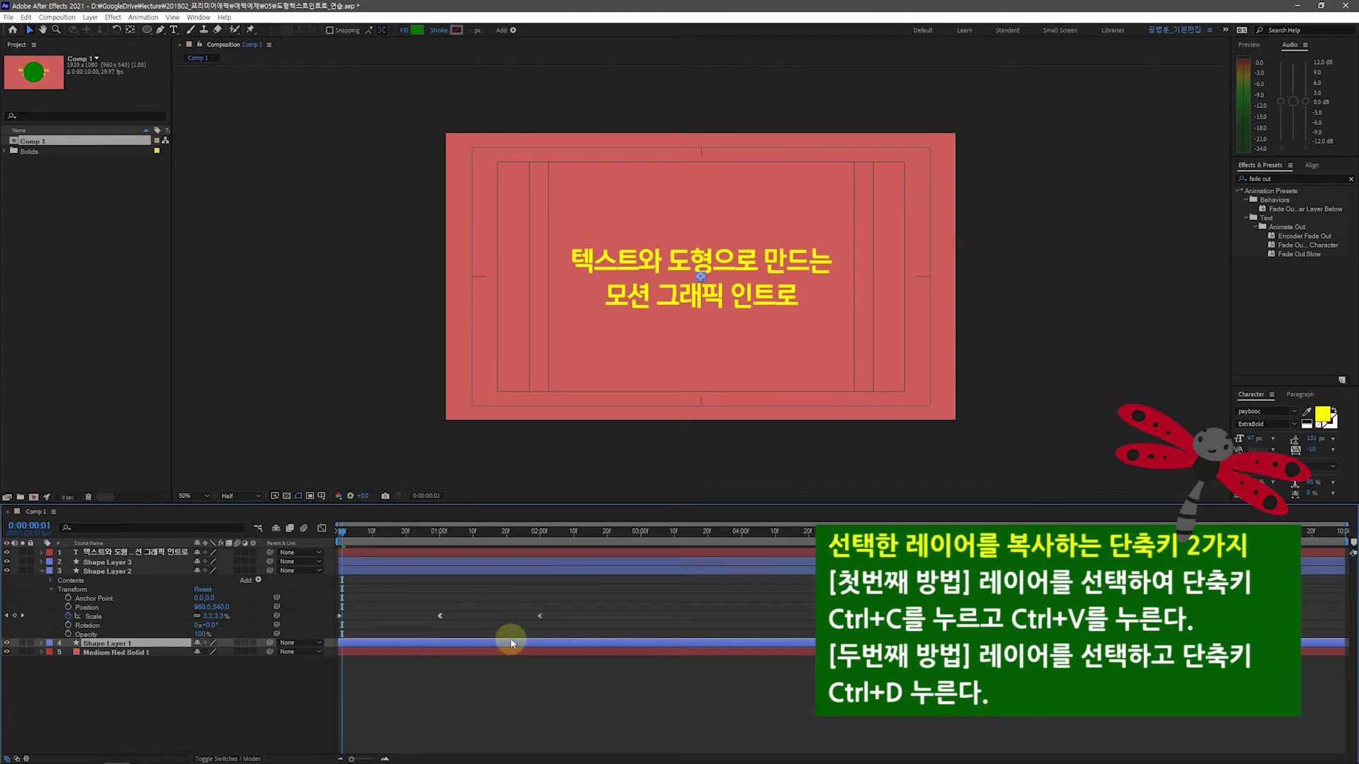
click(576, 627)
drag(554, 626, 339, 615)
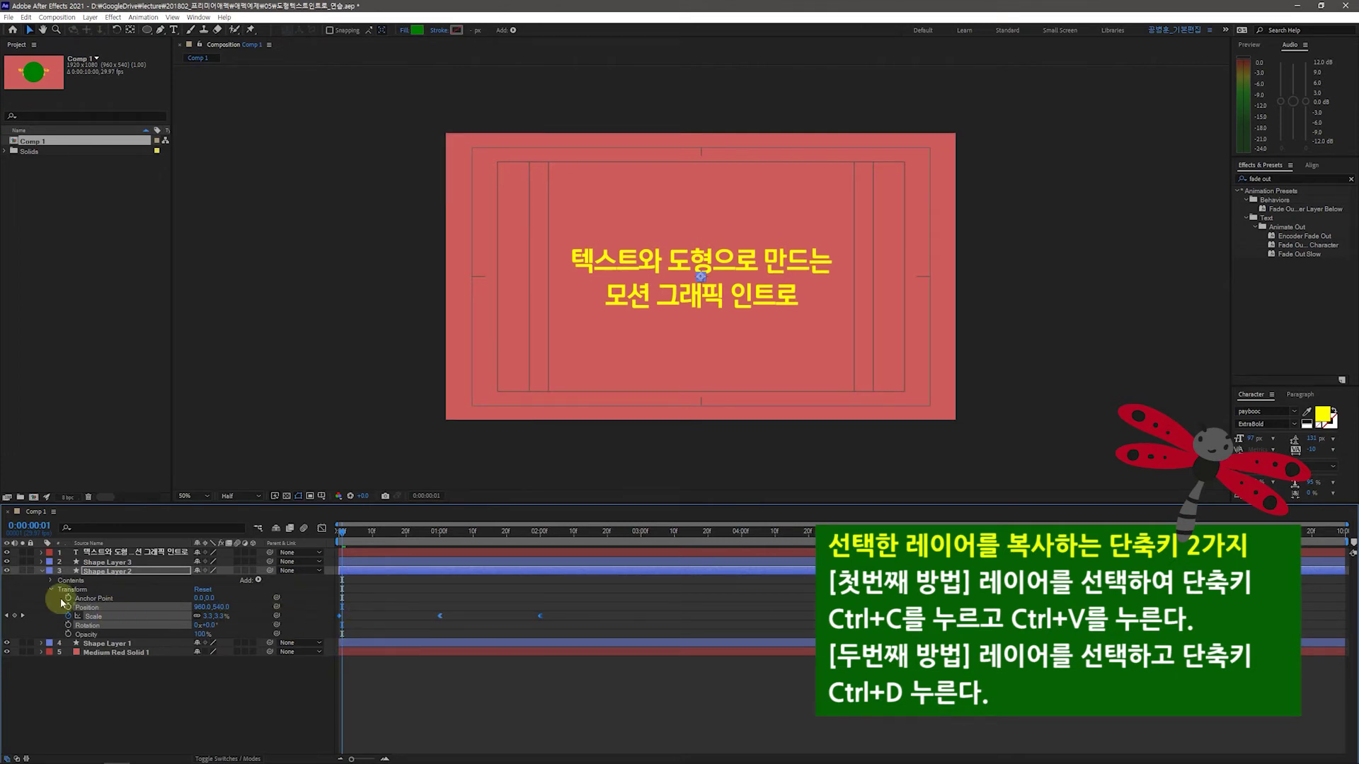
click(41, 571)
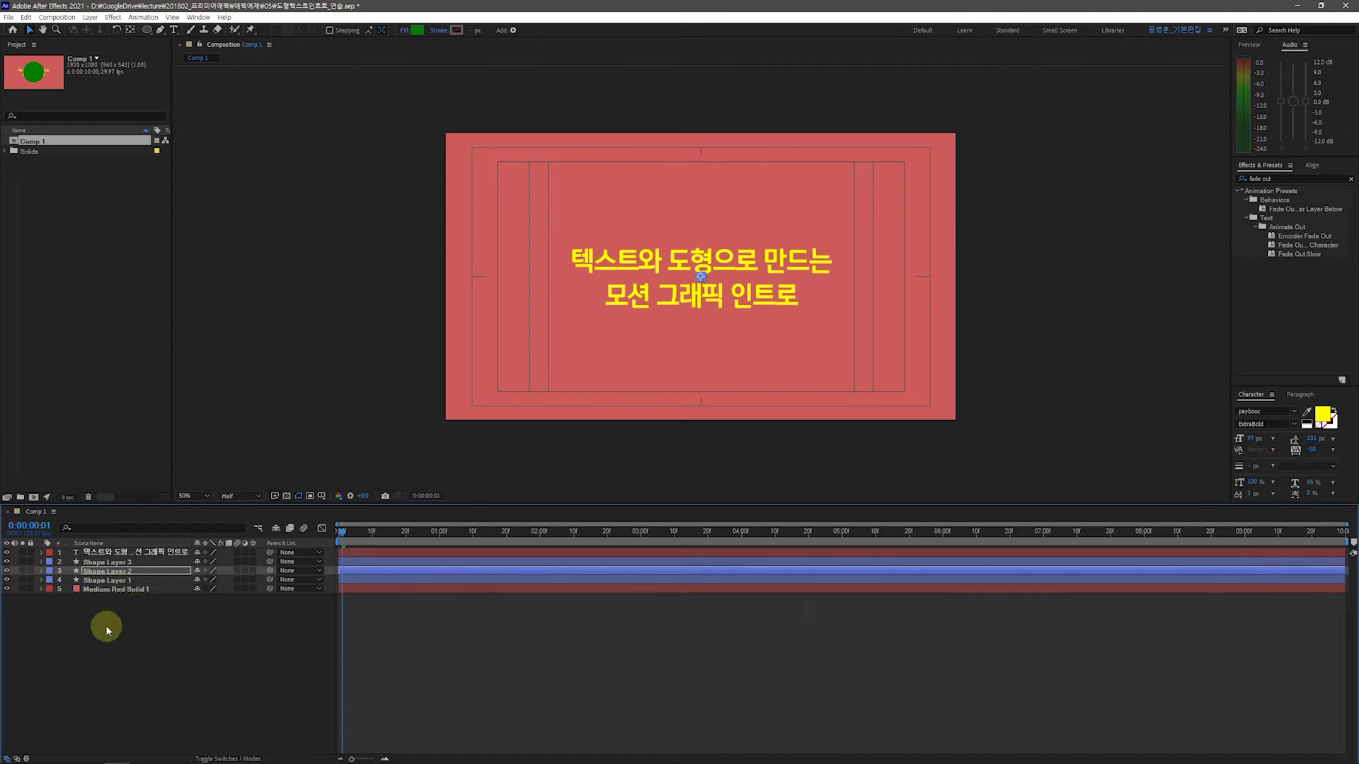
Select Shape Layers 1, 2 and 3 and reveal only their keyframed properties in the timeline.
click(107, 581)
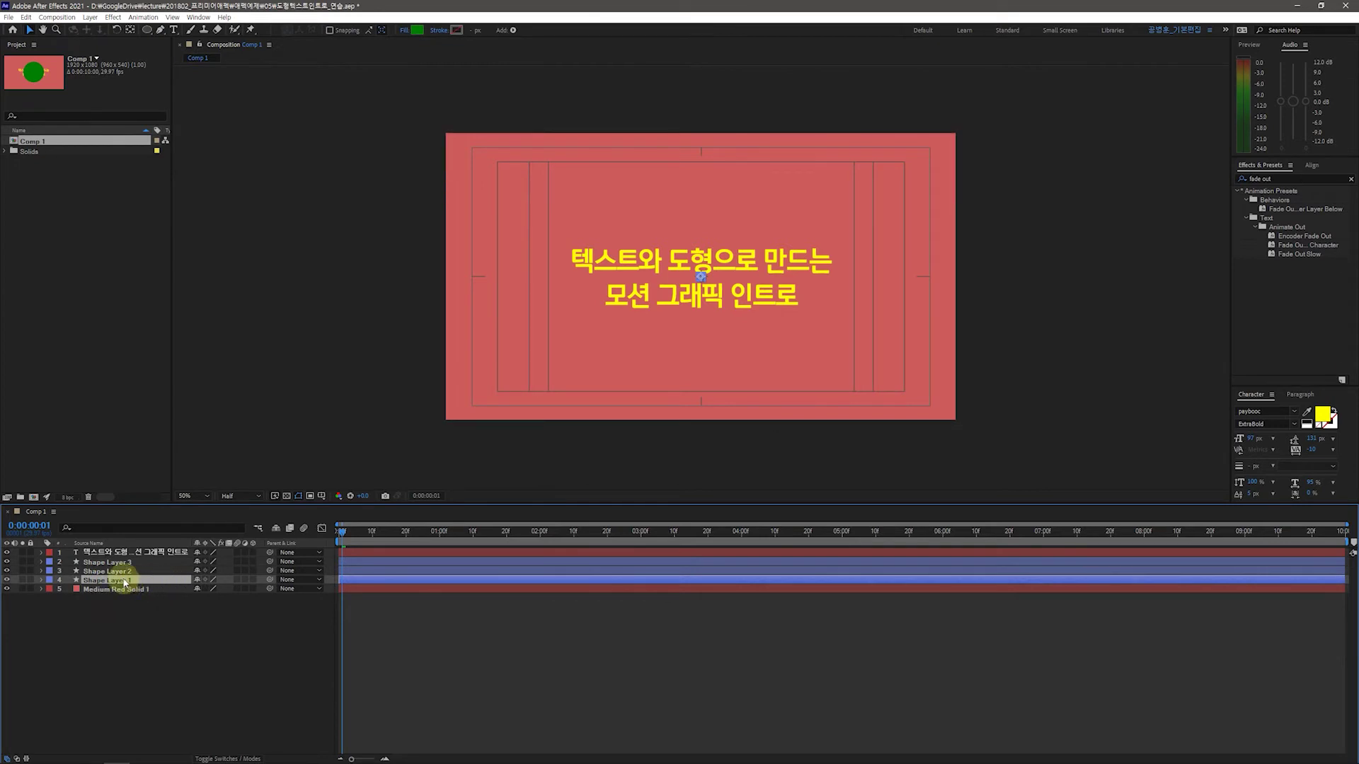
shift+click(117, 571)
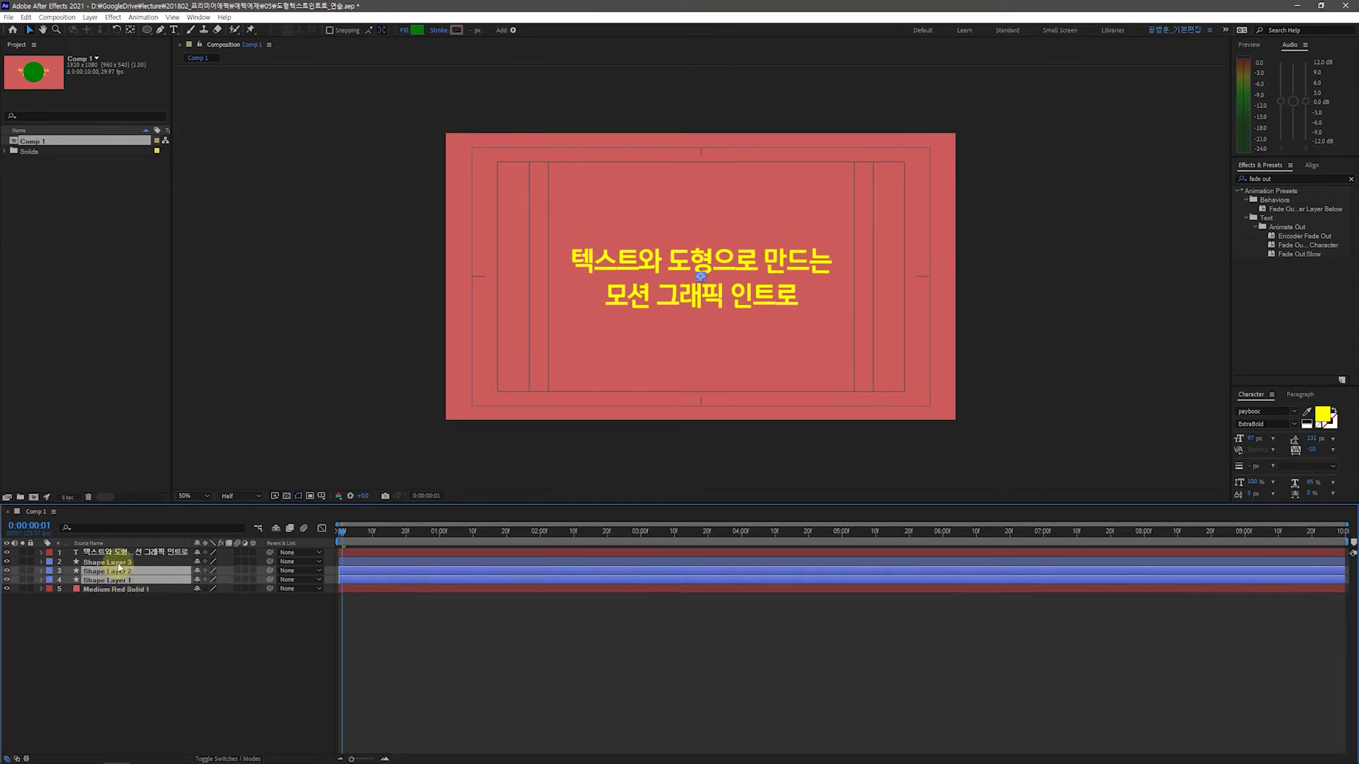
shift+click(113, 563)
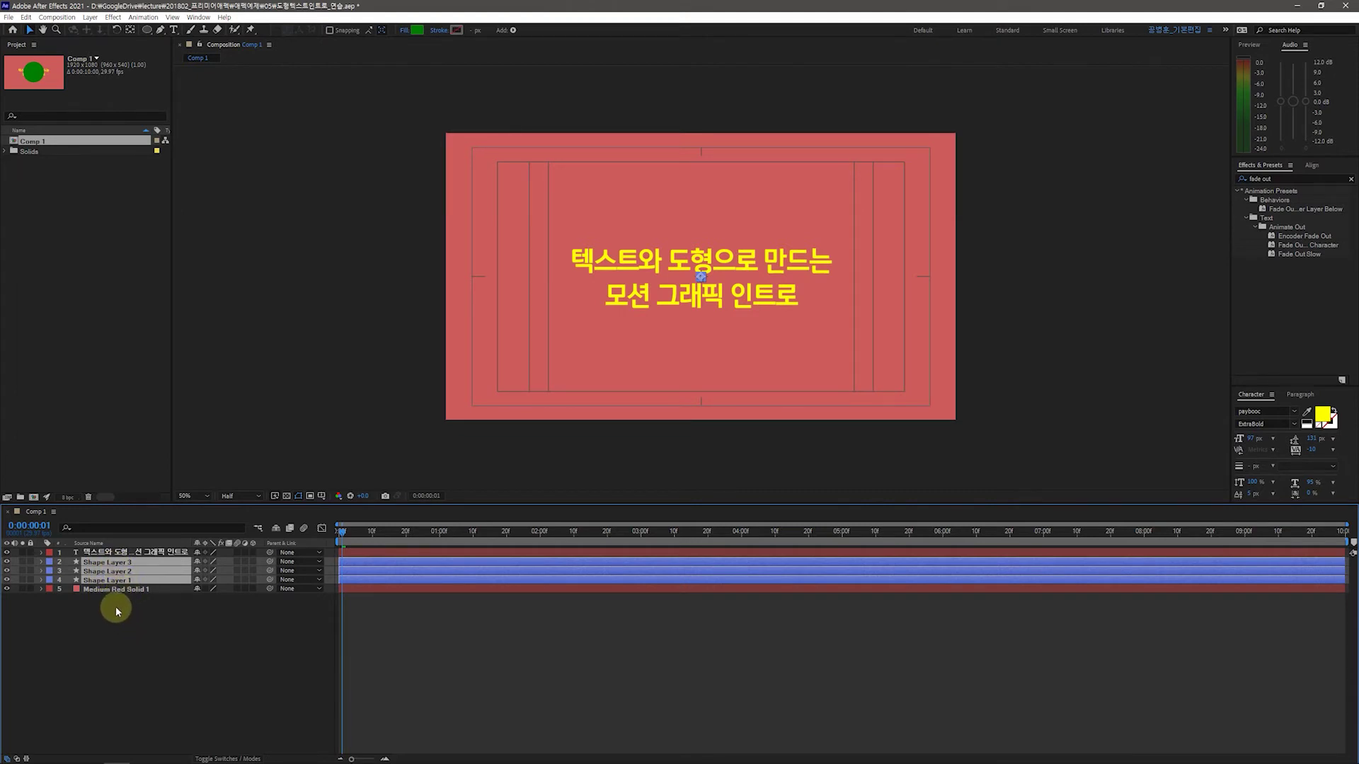
key(u)
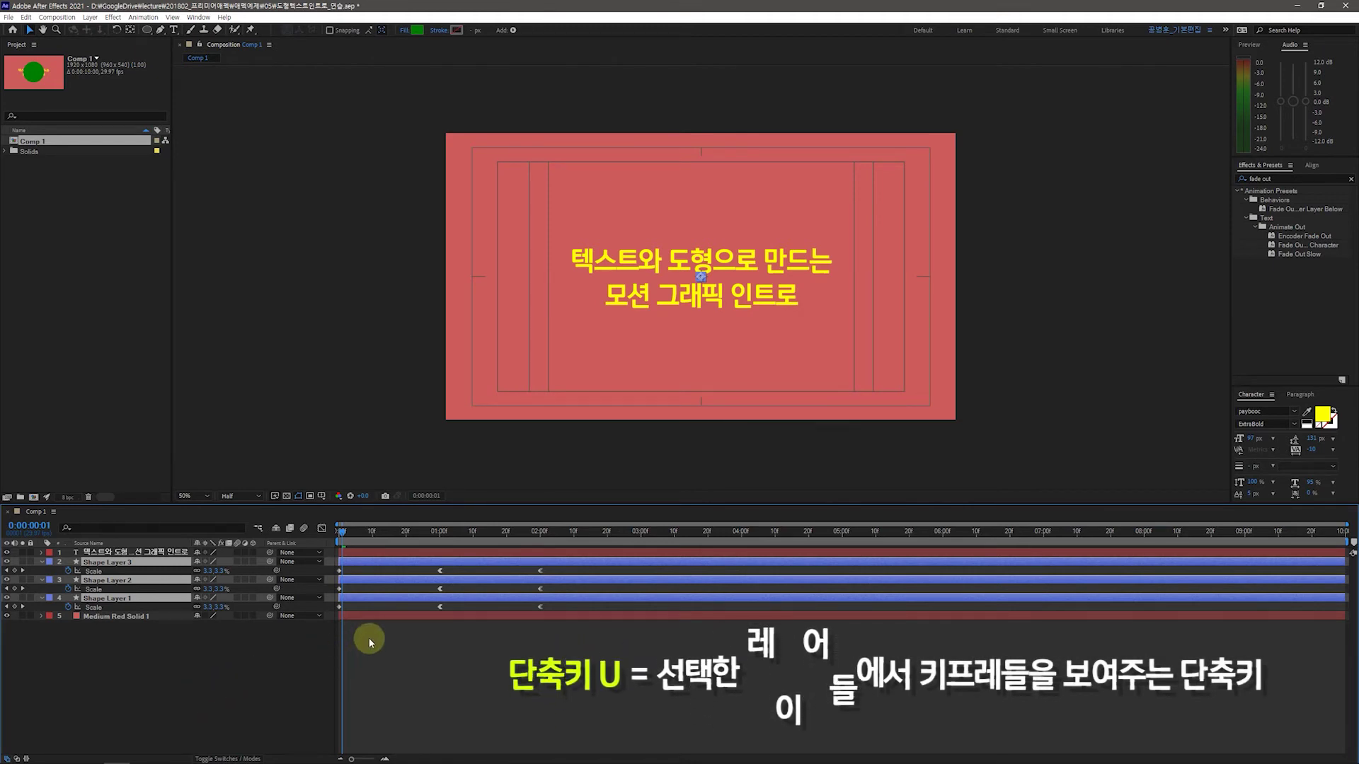
Shift Shape Layer 2's Scale keyframes to start at 0:00:01:00 and Shape Layer 3's to start at about 0:00:03:11.
click(550, 589)
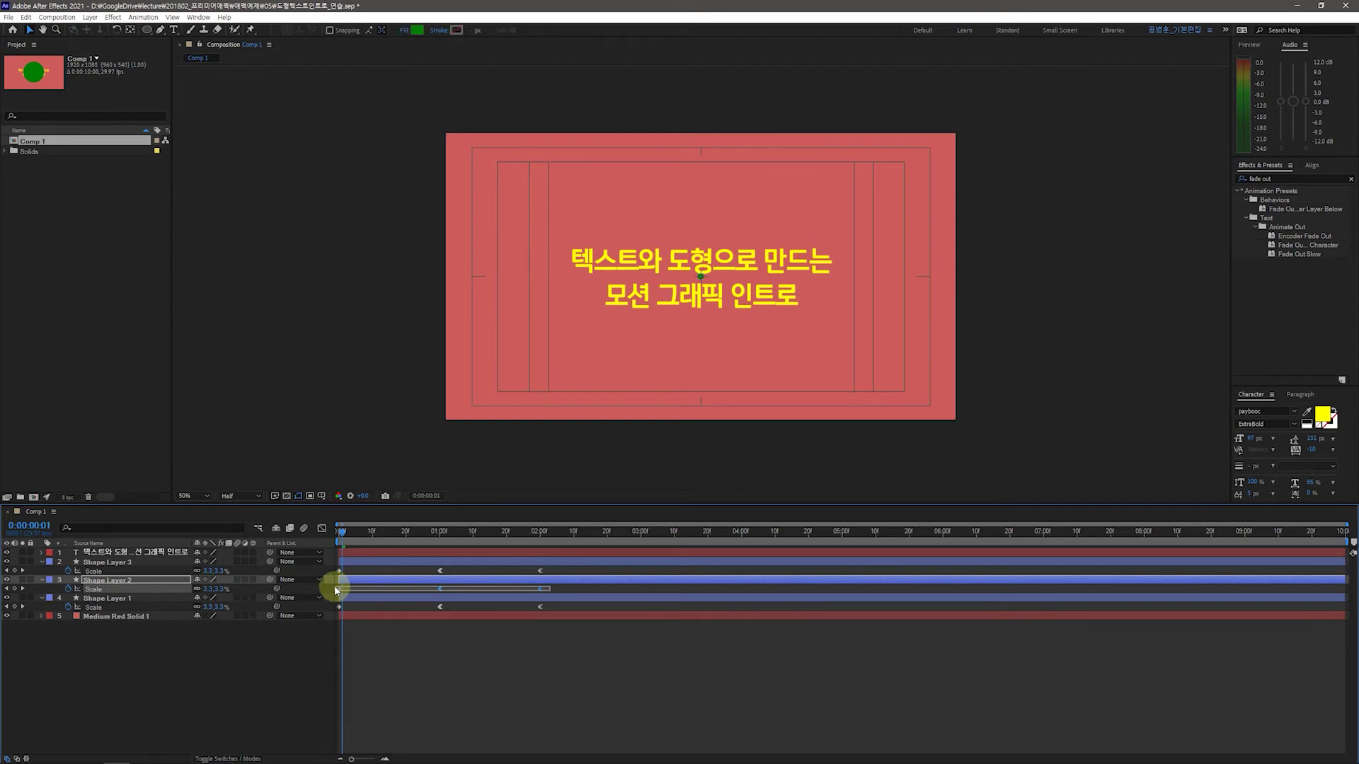
drag(545, 588, 625, 592)
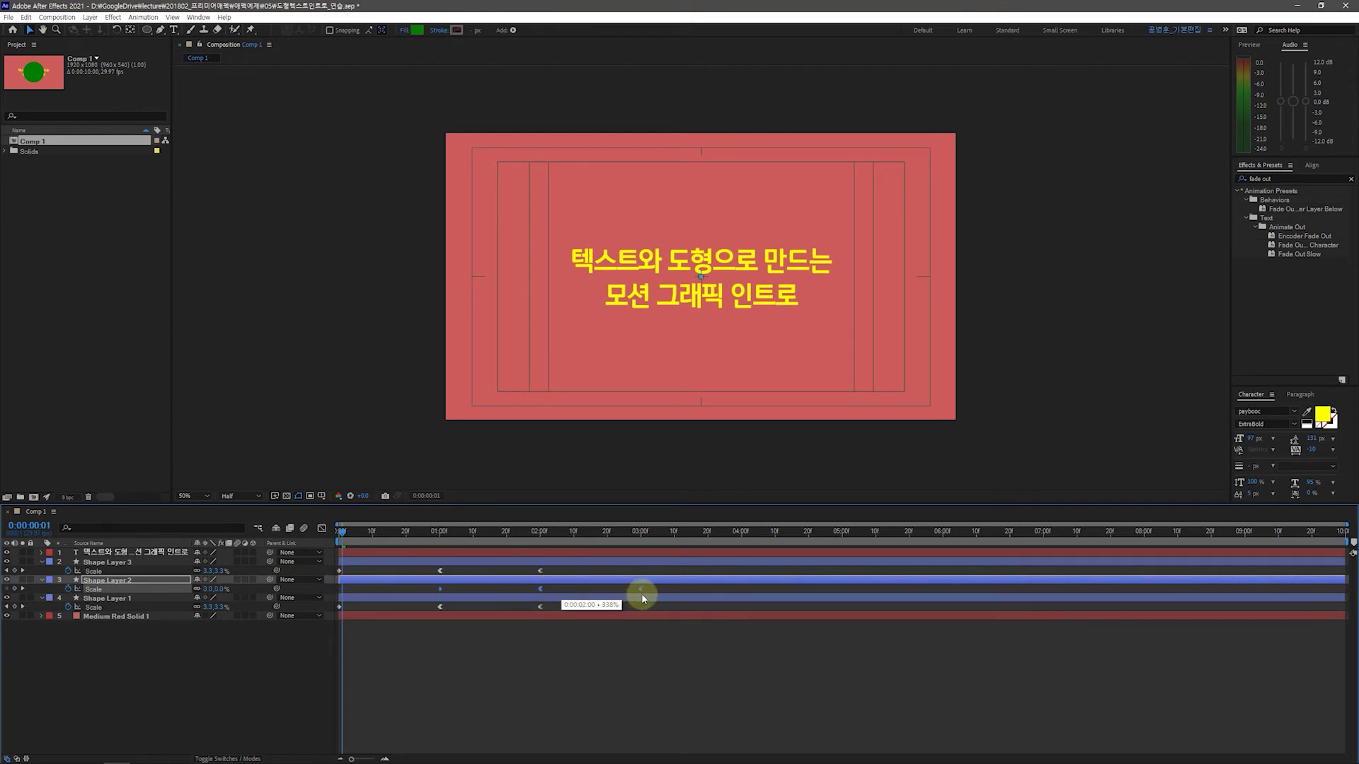
drag(547, 572, 340, 568)
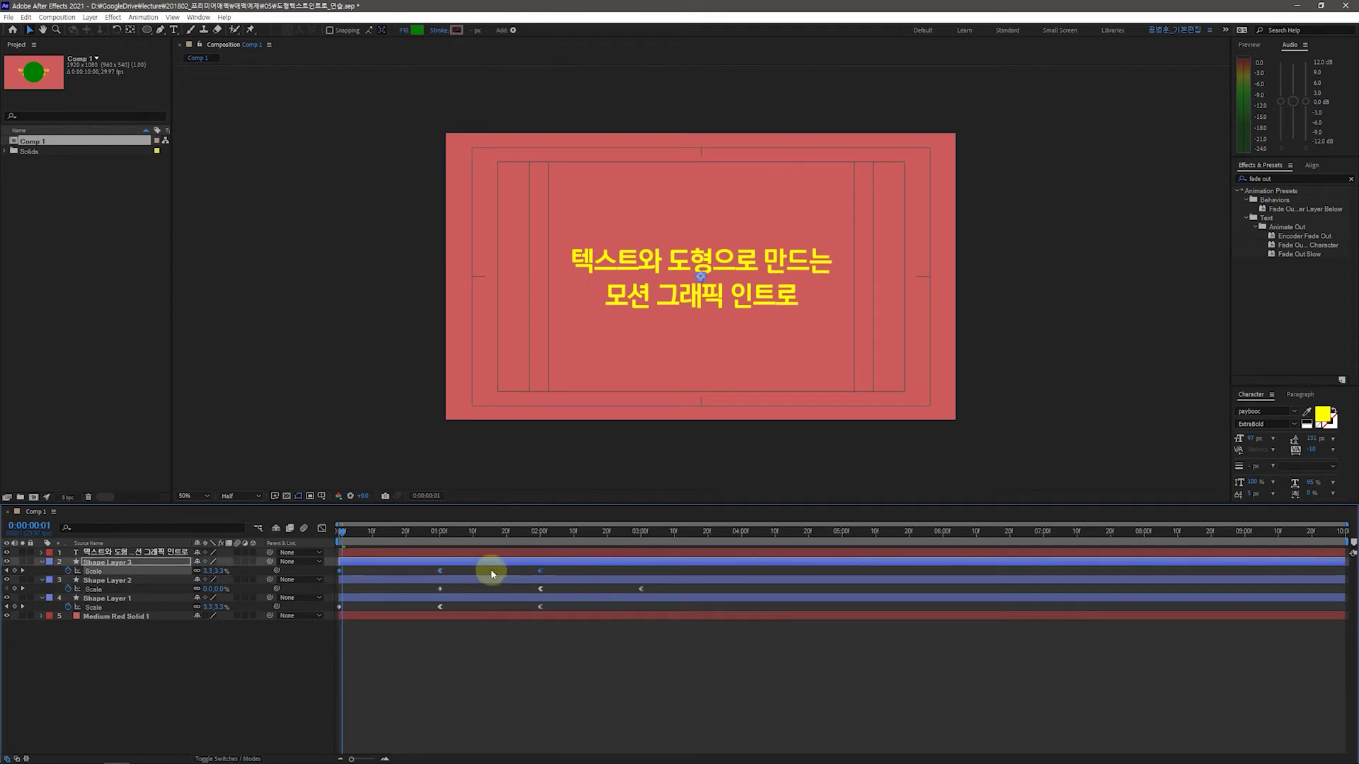
drag(583, 578, 677, 576)
drag(836, 578, 879, 575)
Shift all of Shape Layer 2's Scale keyframes together so that they start at 0:00:02:00.
drag(652, 595, 426, 585)
drag(690, 589, 742, 596)
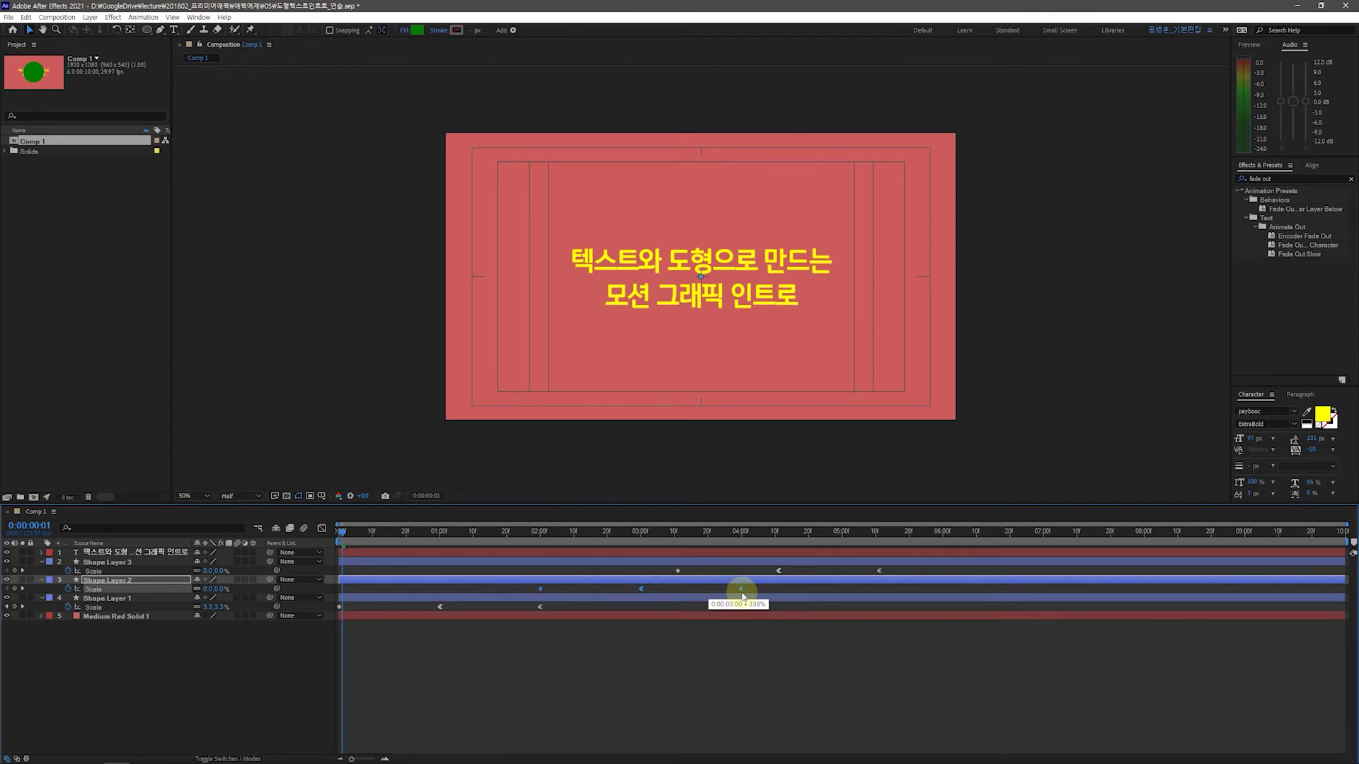
drag(742, 596, 743, 595)
Shift all of Shape Layer 3's Scale keyframes to start at 0:00:04:00 and return the time indicator to 0:00:00:00.
drag(890, 572, 680, 571)
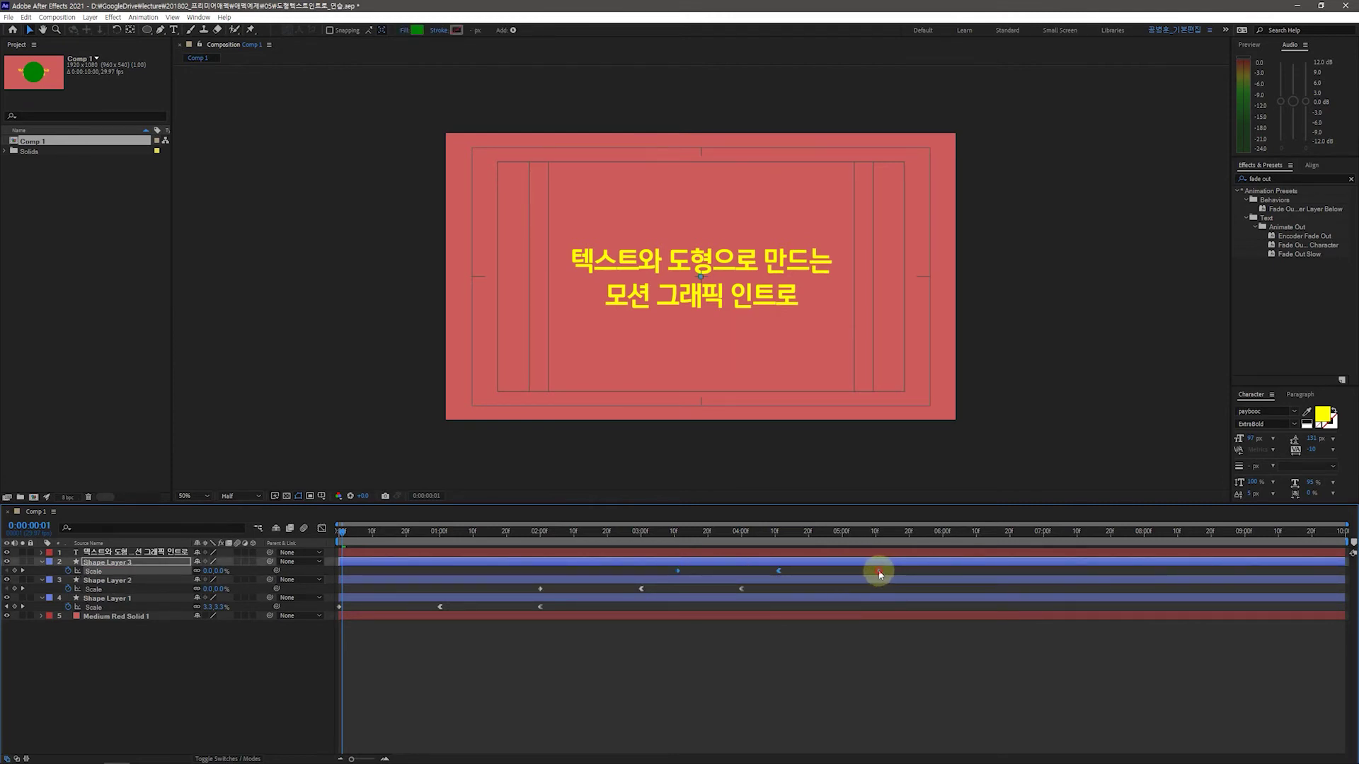
drag(915, 573, 952, 572)
mouse_move(345, 538)
mouse_down()
mouse_move(328, 536)
mouse_move(639, 543)
mouse_move(349, 558)
mouse_move(337, 555)
mouse_move(657, 548)
mouse_move(341, 563)
mouse_up()
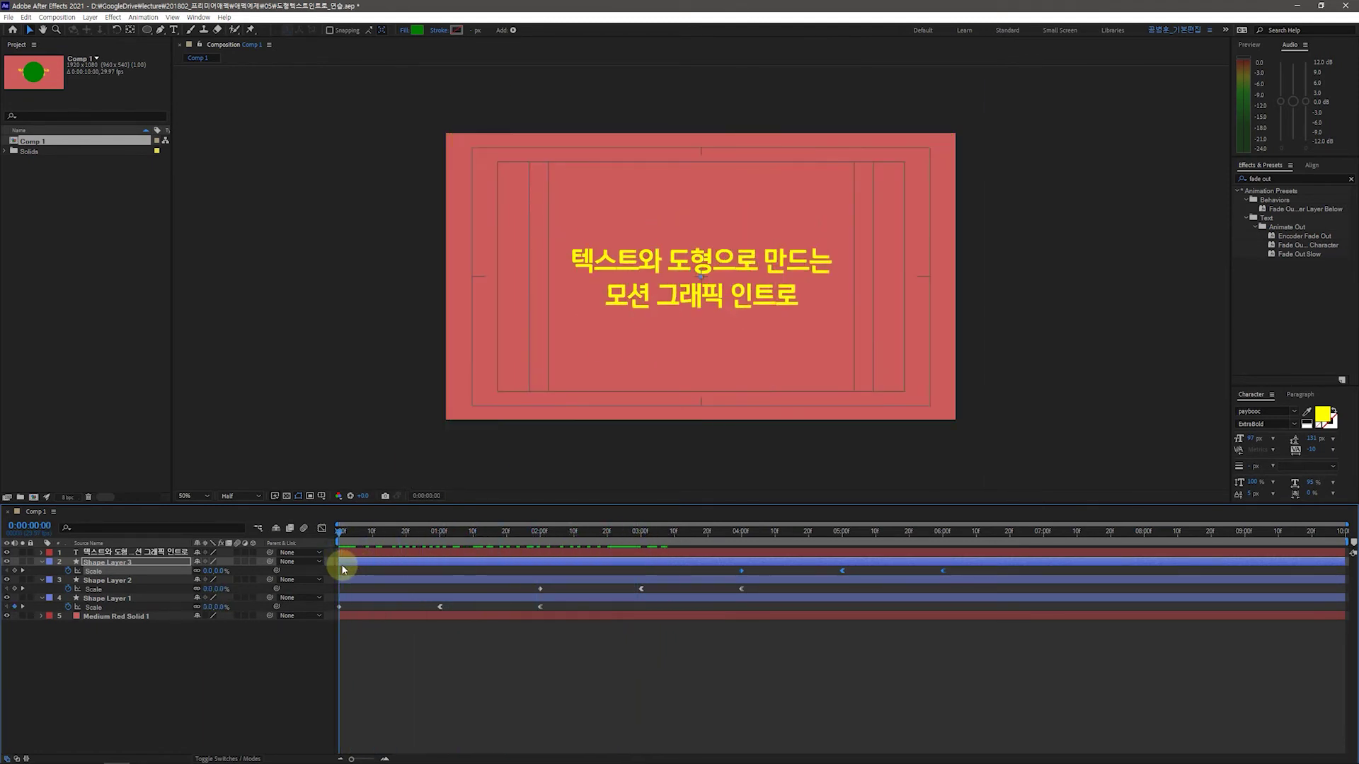
Set the fill colour of Shape Layer 2 to the purple 77357F.
click(92, 598)
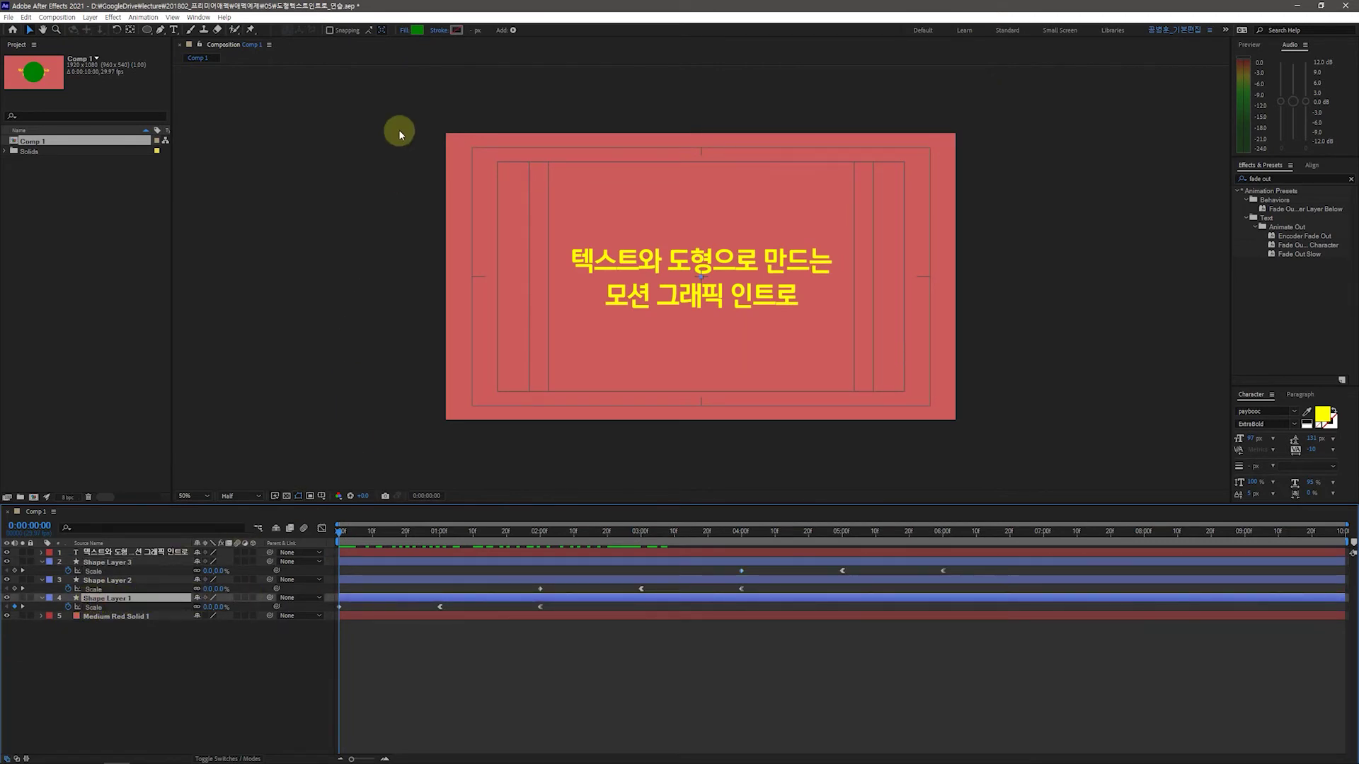
click(120, 581)
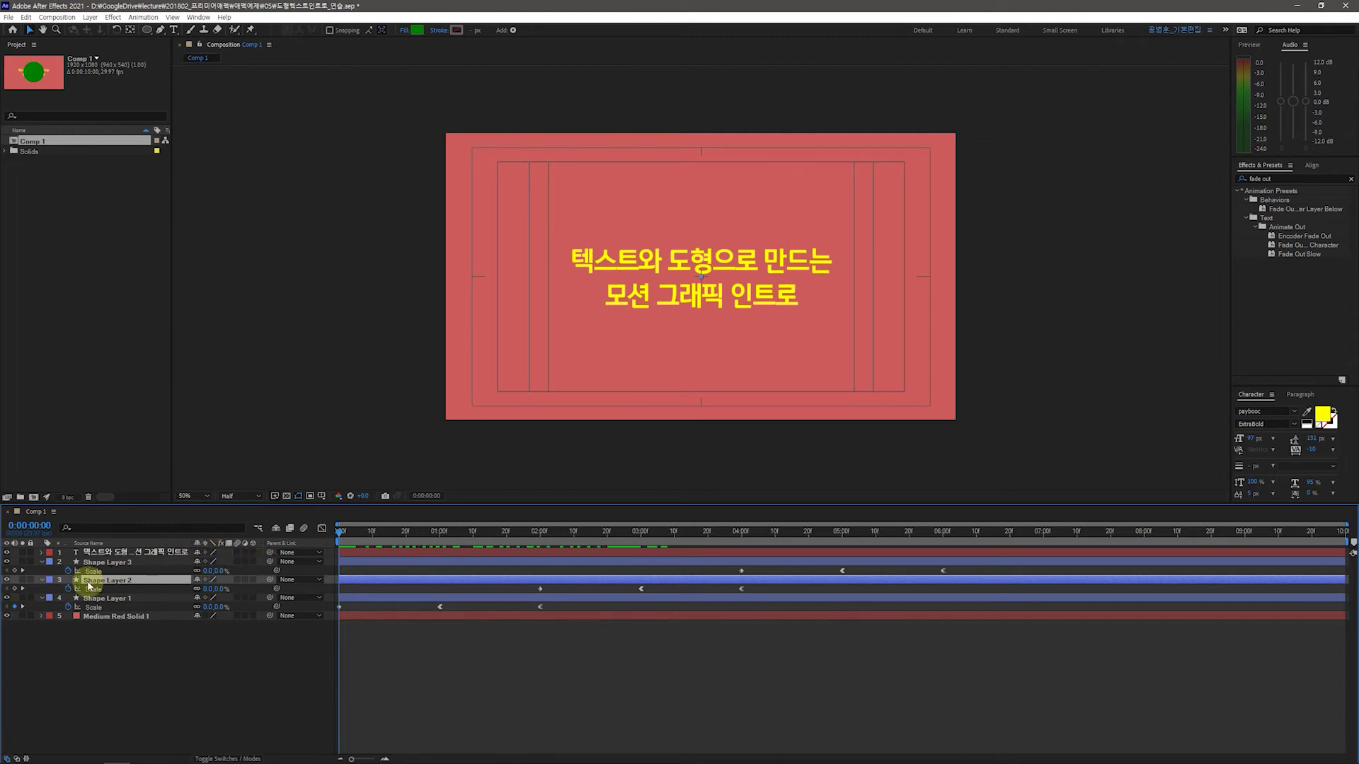
click(416, 33)
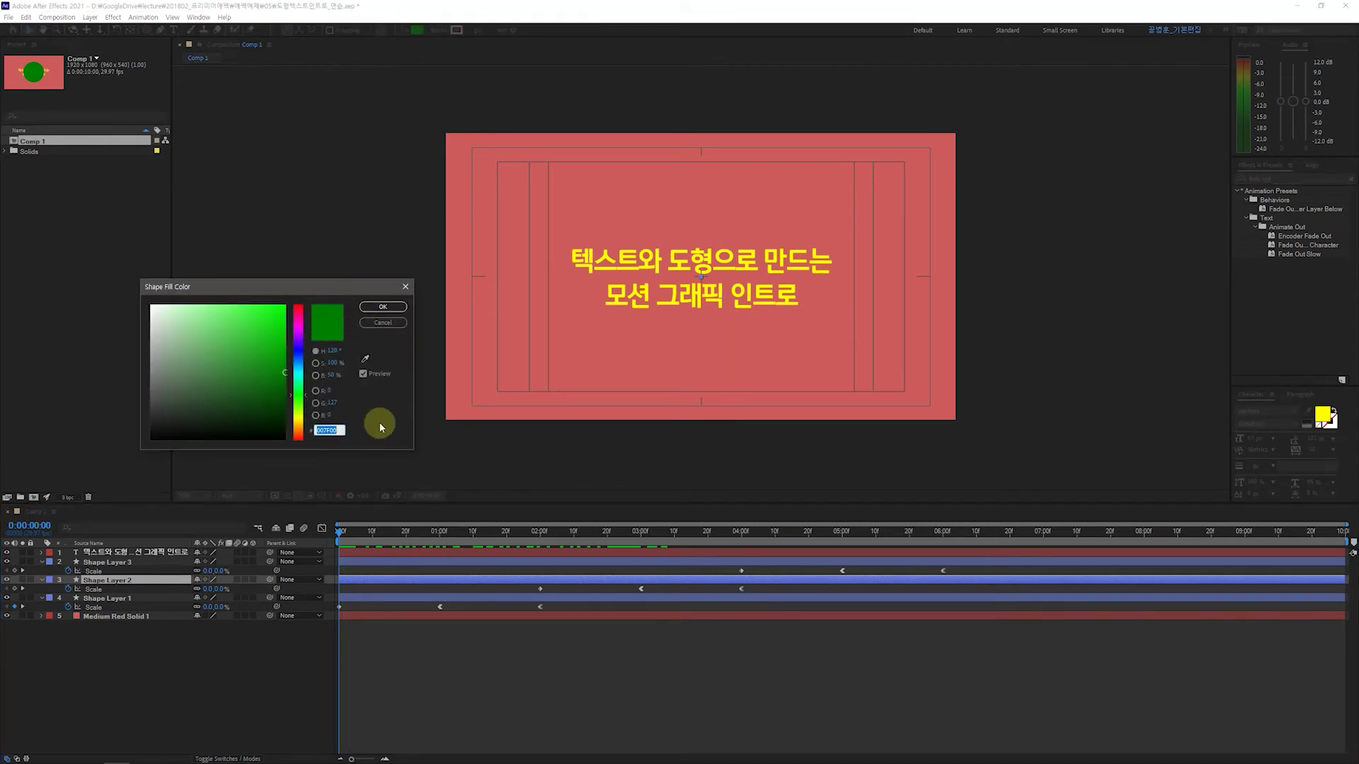
text(77)
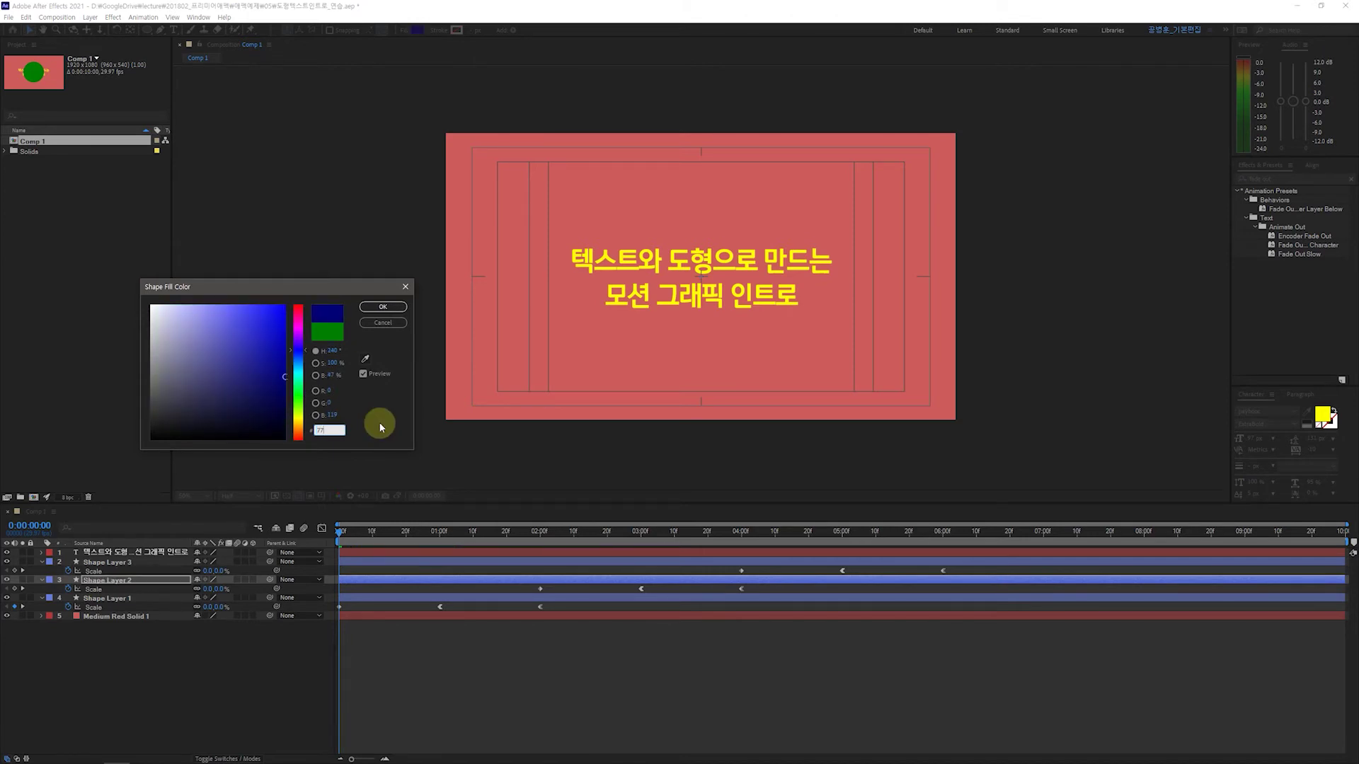
text(357)
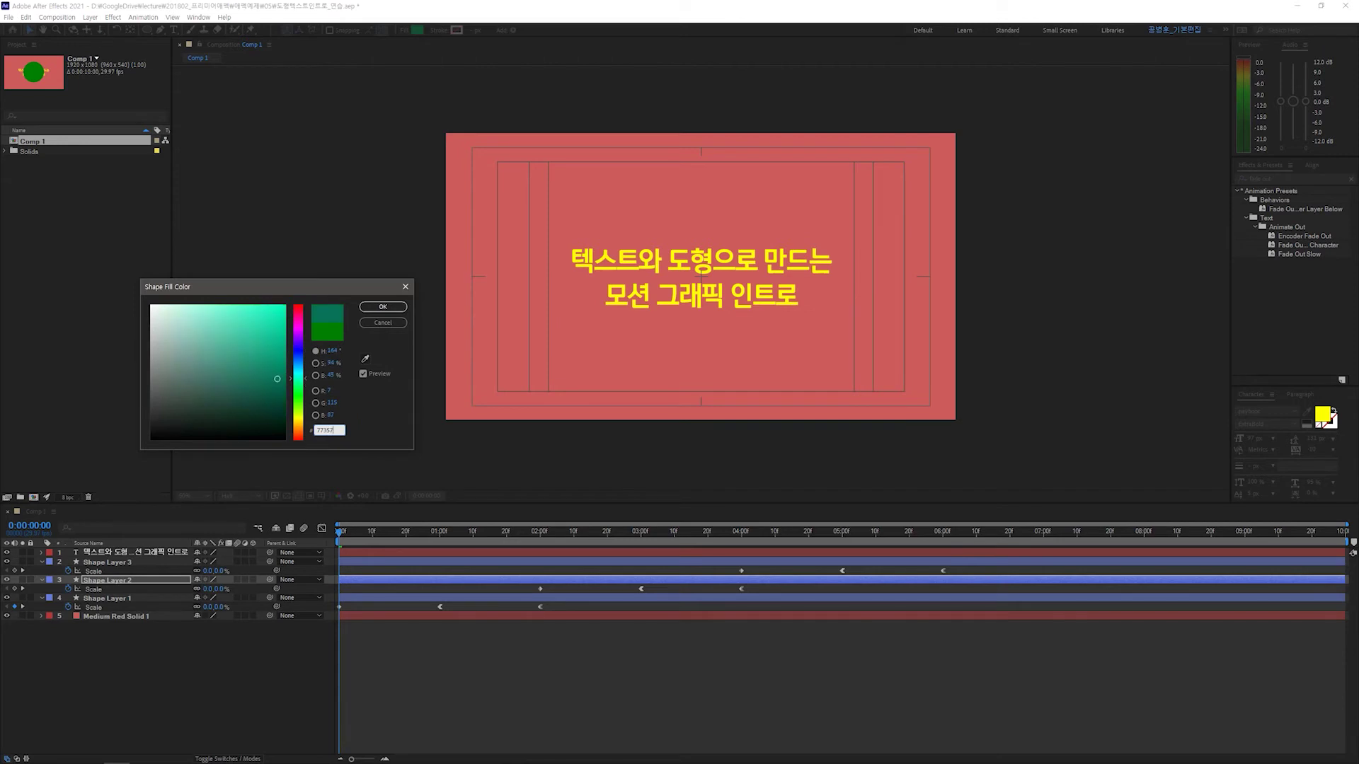
text(F)
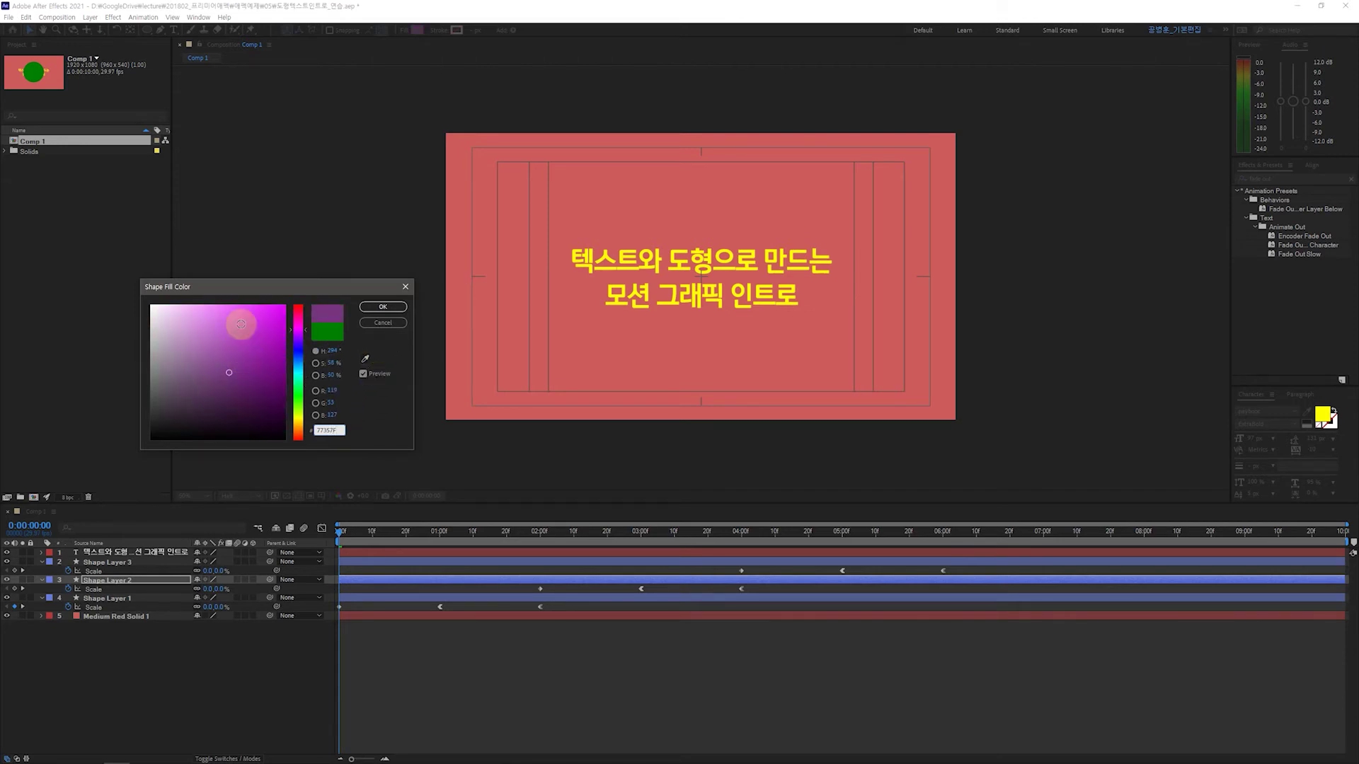
click(383, 308)
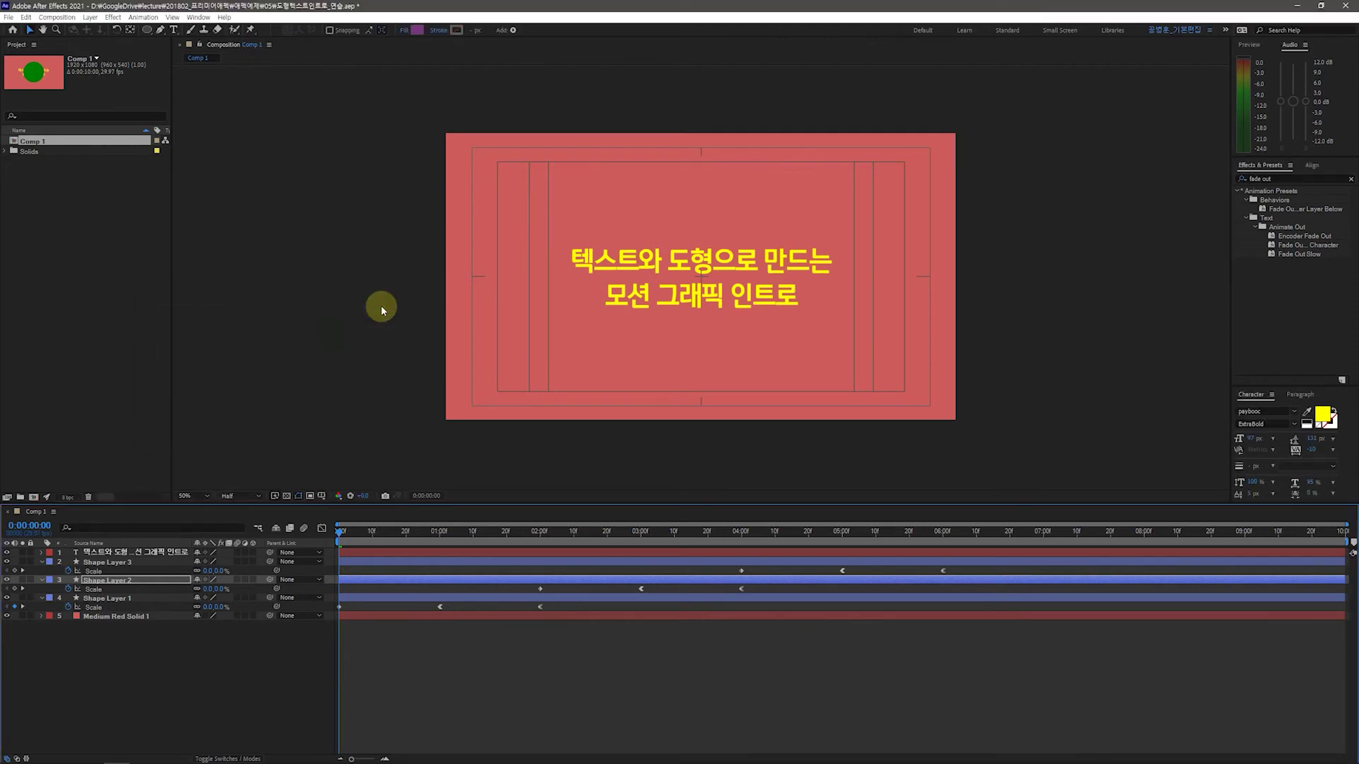
Set the fill colour of Shape Layer 3 to dark grey 3F3F3F and return the time indicator to 0:00:00:00.
mouse_move(342, 532)
mouse_down()
mouse_move(653, 524)
mouse_move(346, 542)
mouse_up()
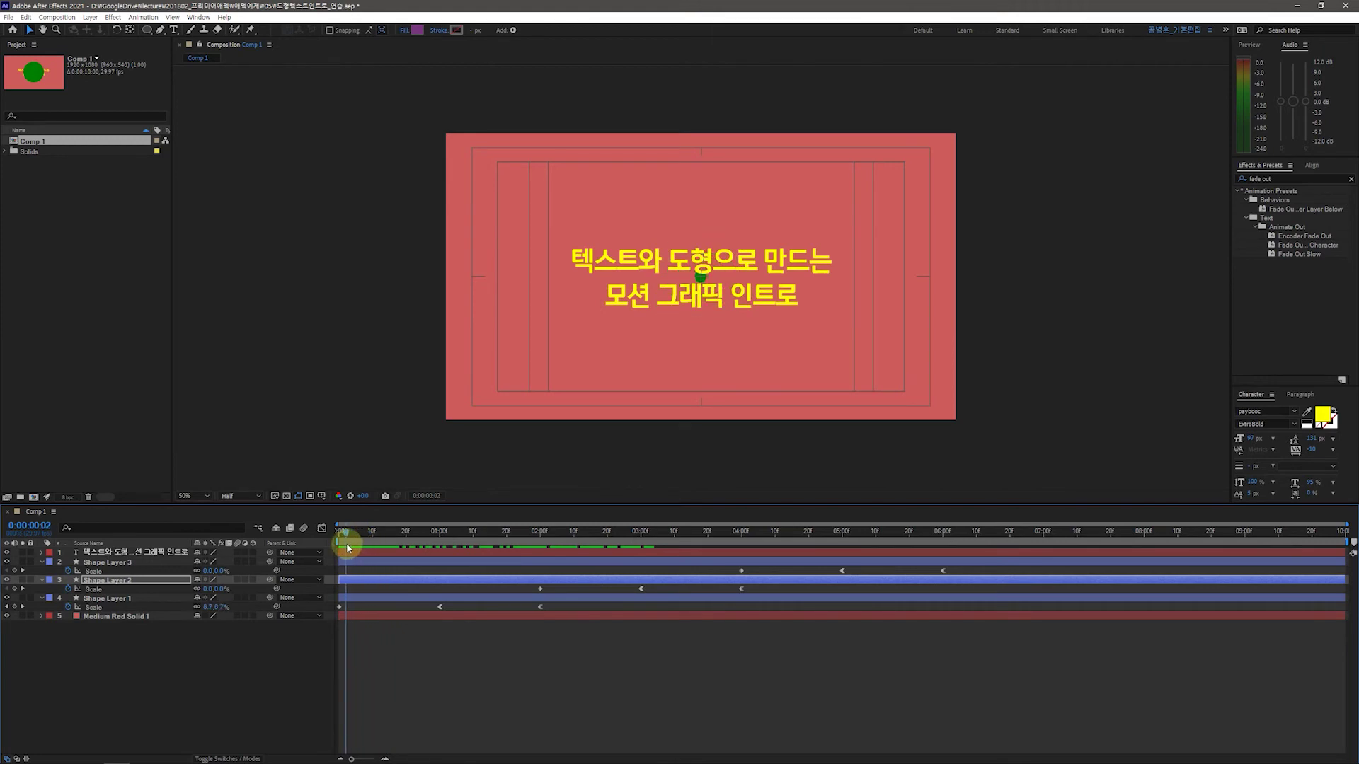
click(110, 563)
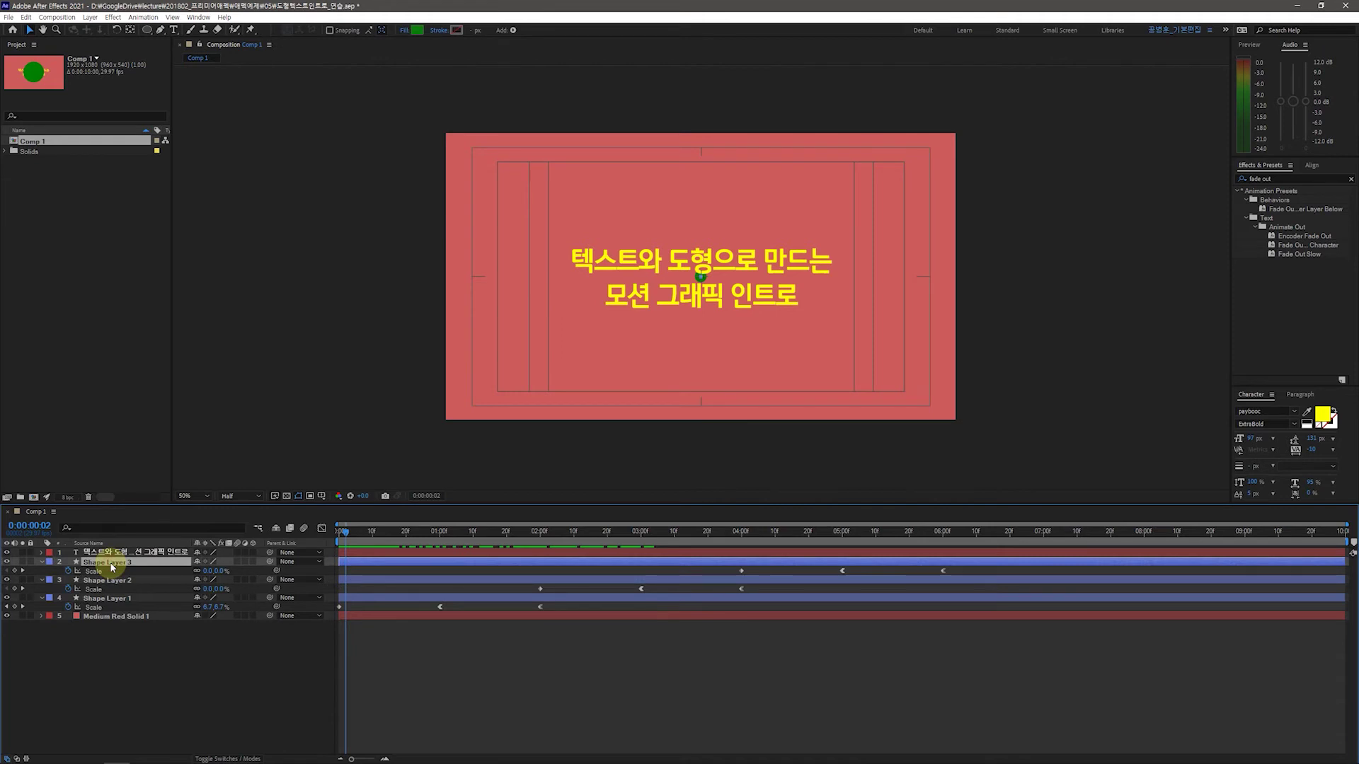
click(416, 31)
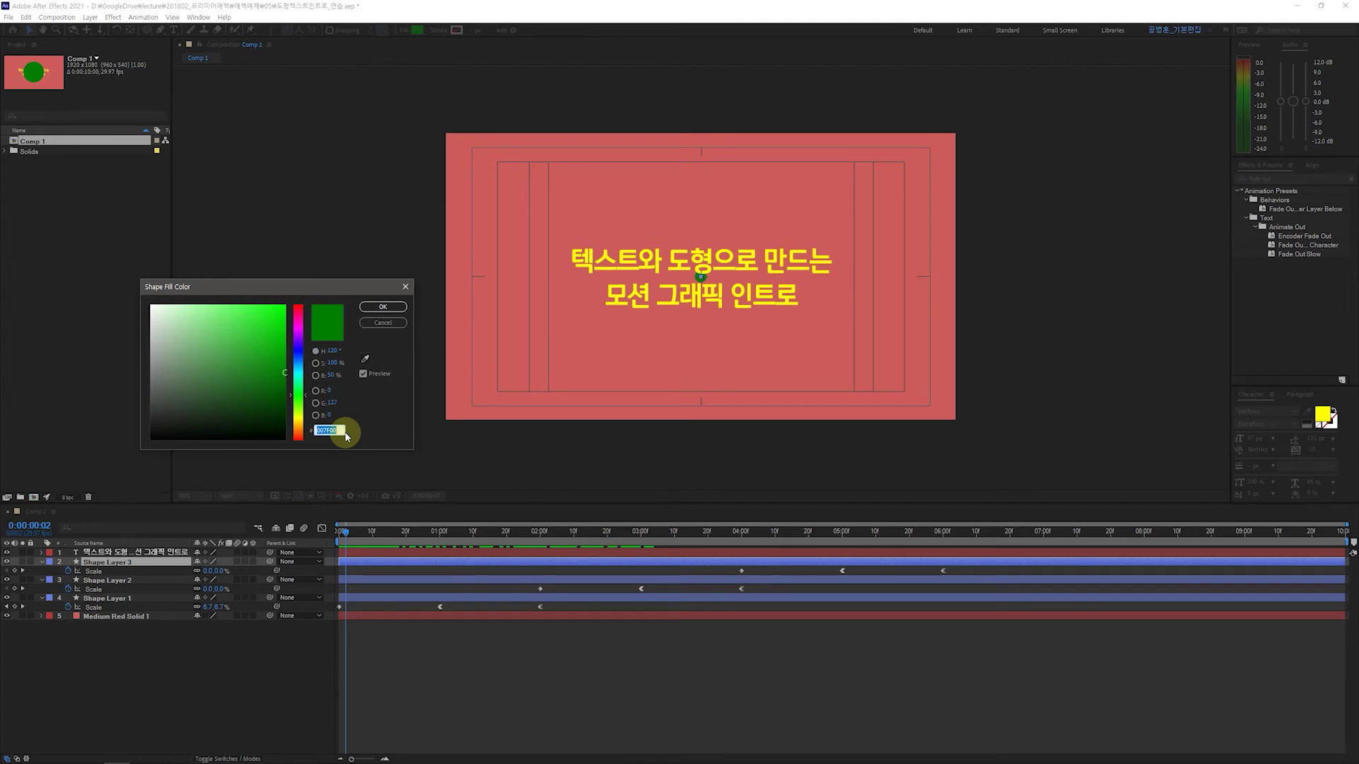
text(3F3)
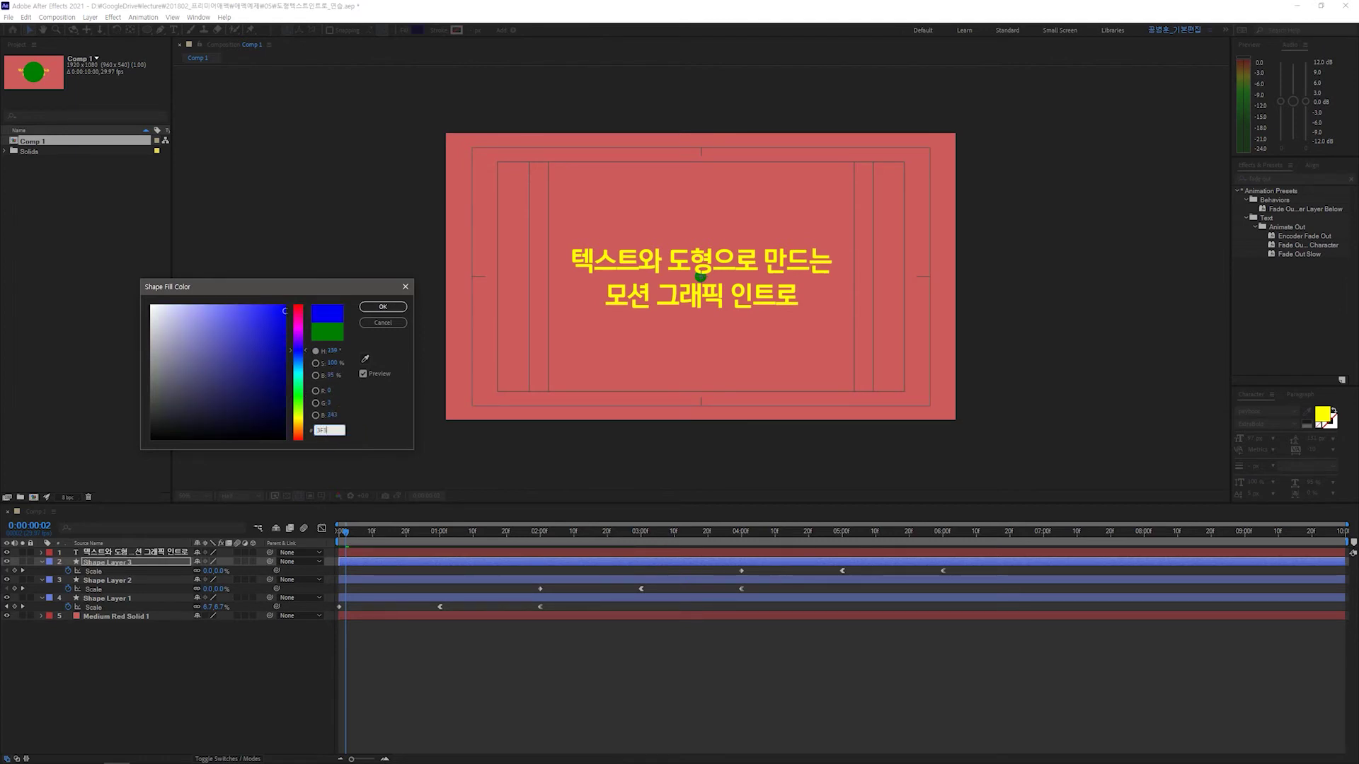
text(F3F)
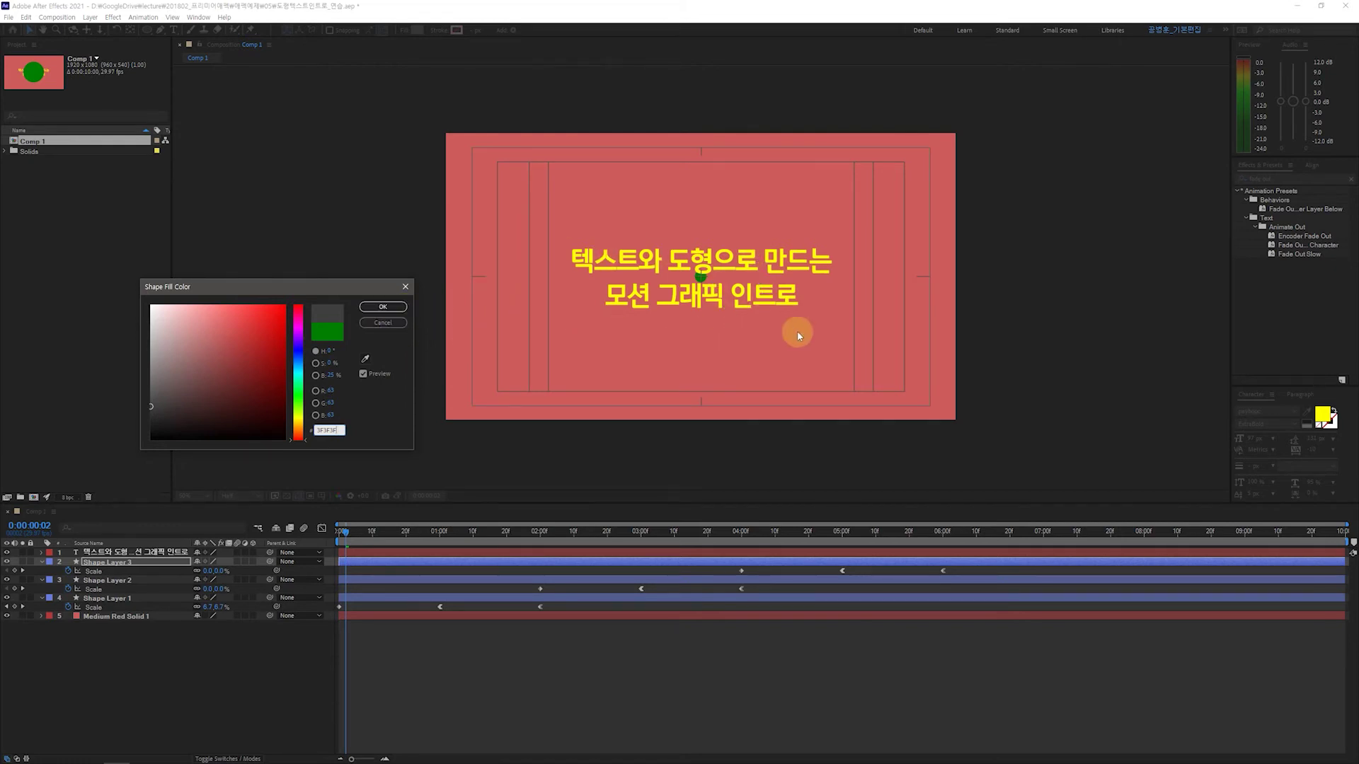
click(385, 308)
drag(345, 530, 329, 585)
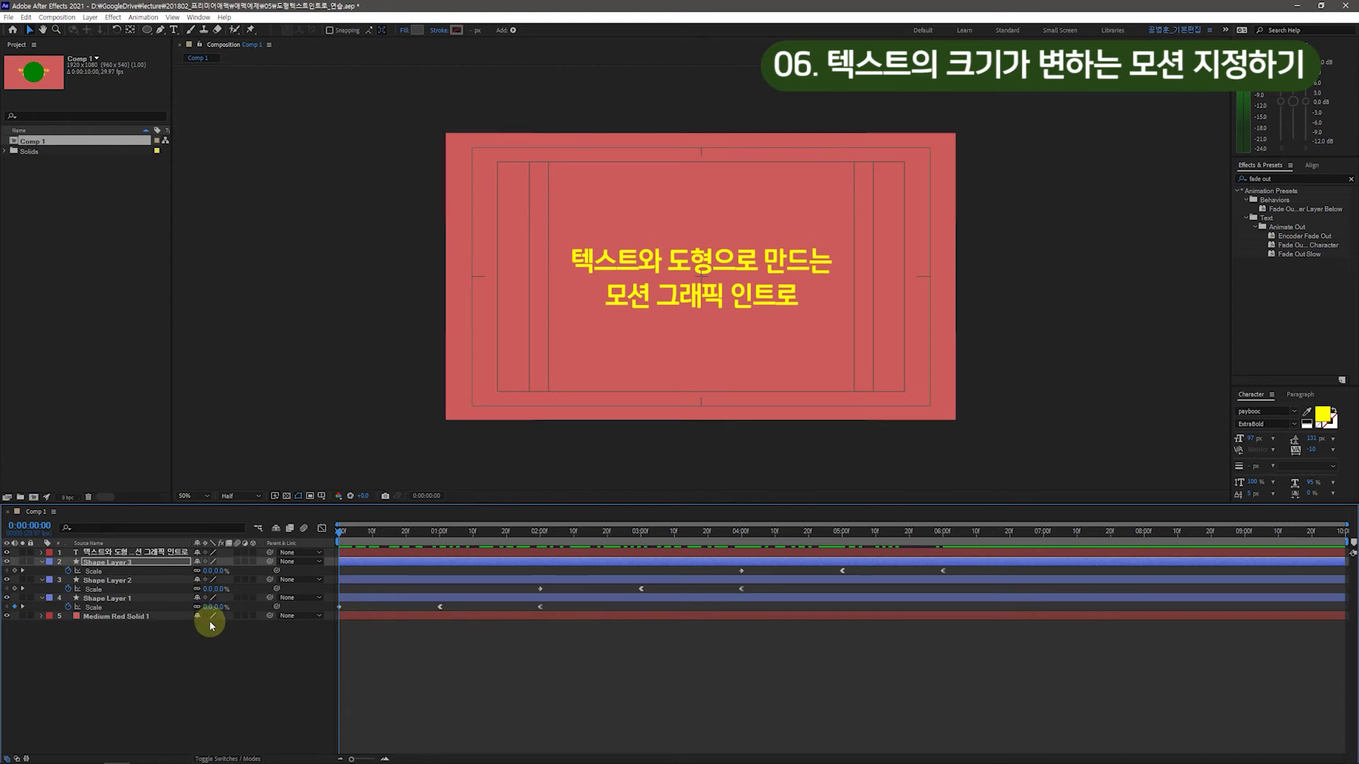
Reveal the title text layer's Transform properties and add a Scale keyframe of 0% at 0:00:00:00.
click(107, 552)
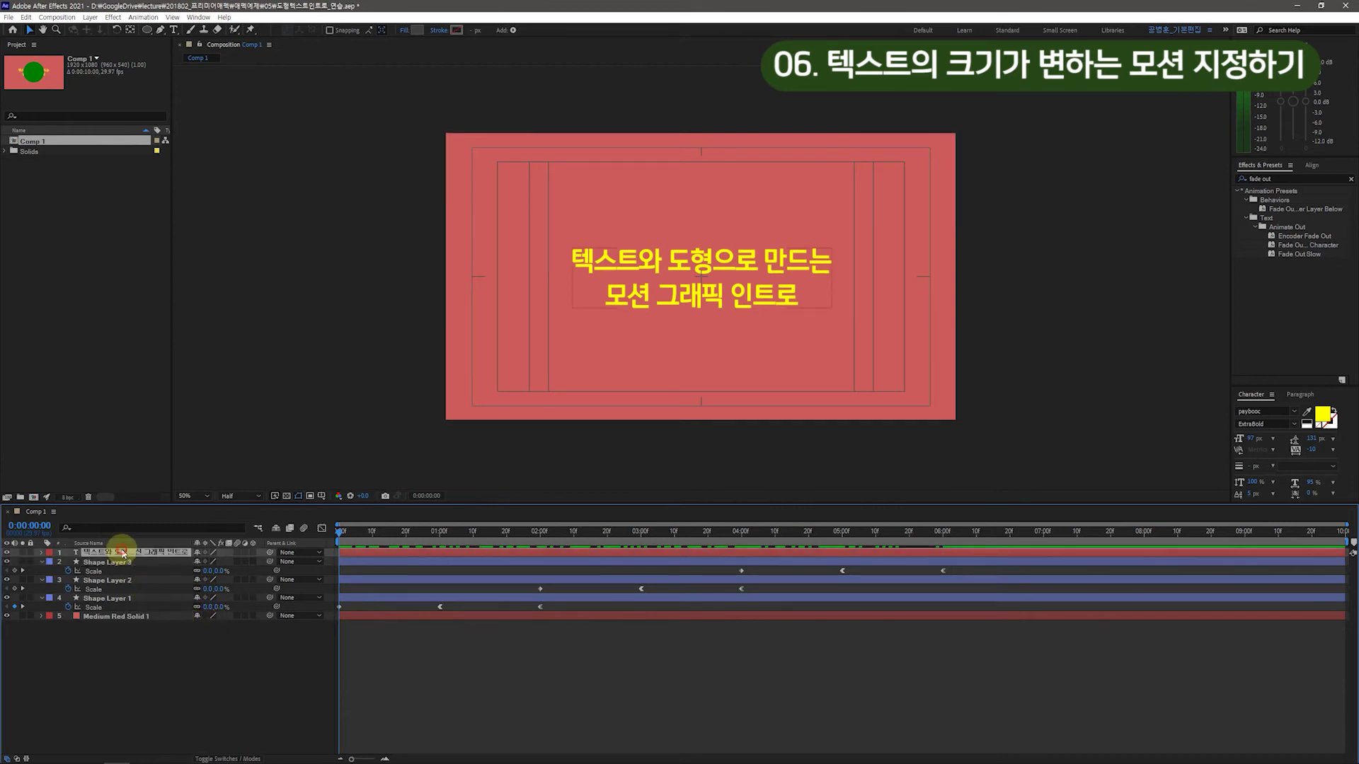
click(42, 553)
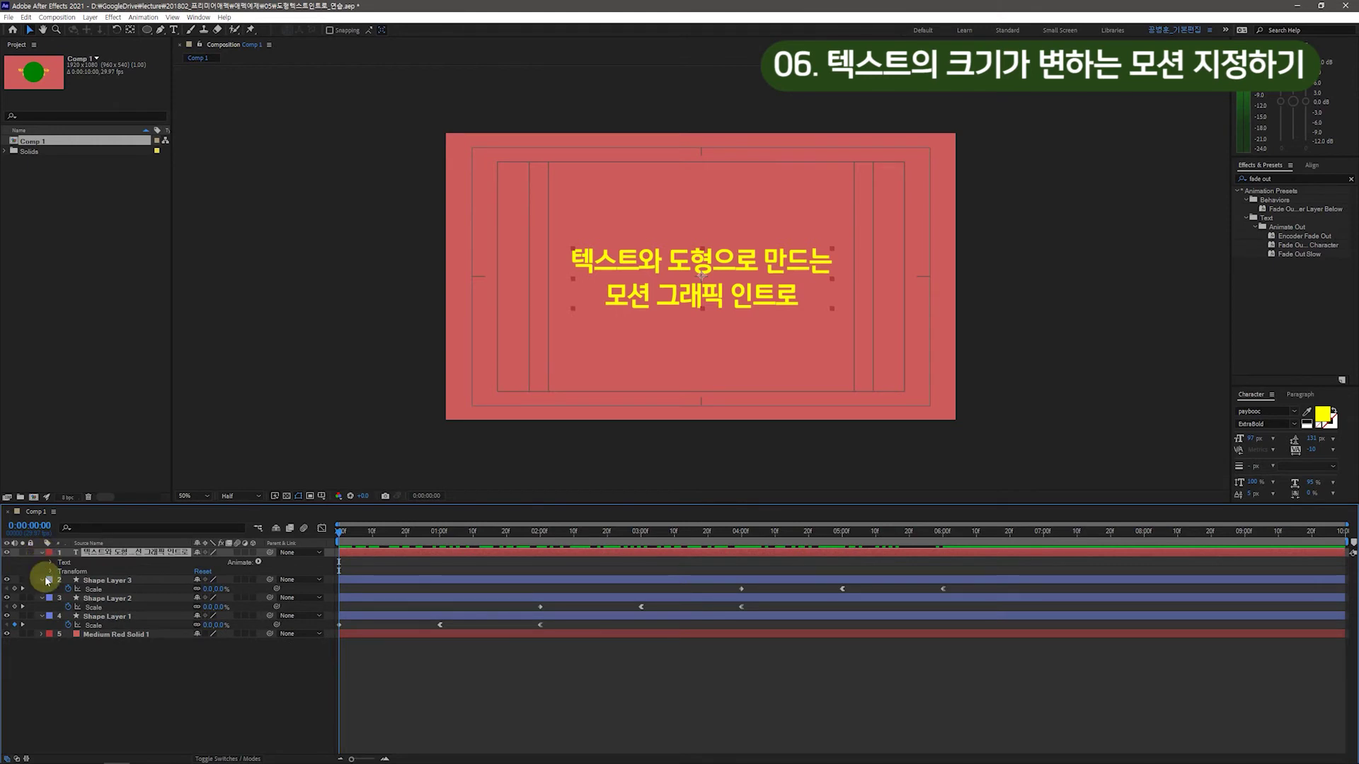
click(49, 574)
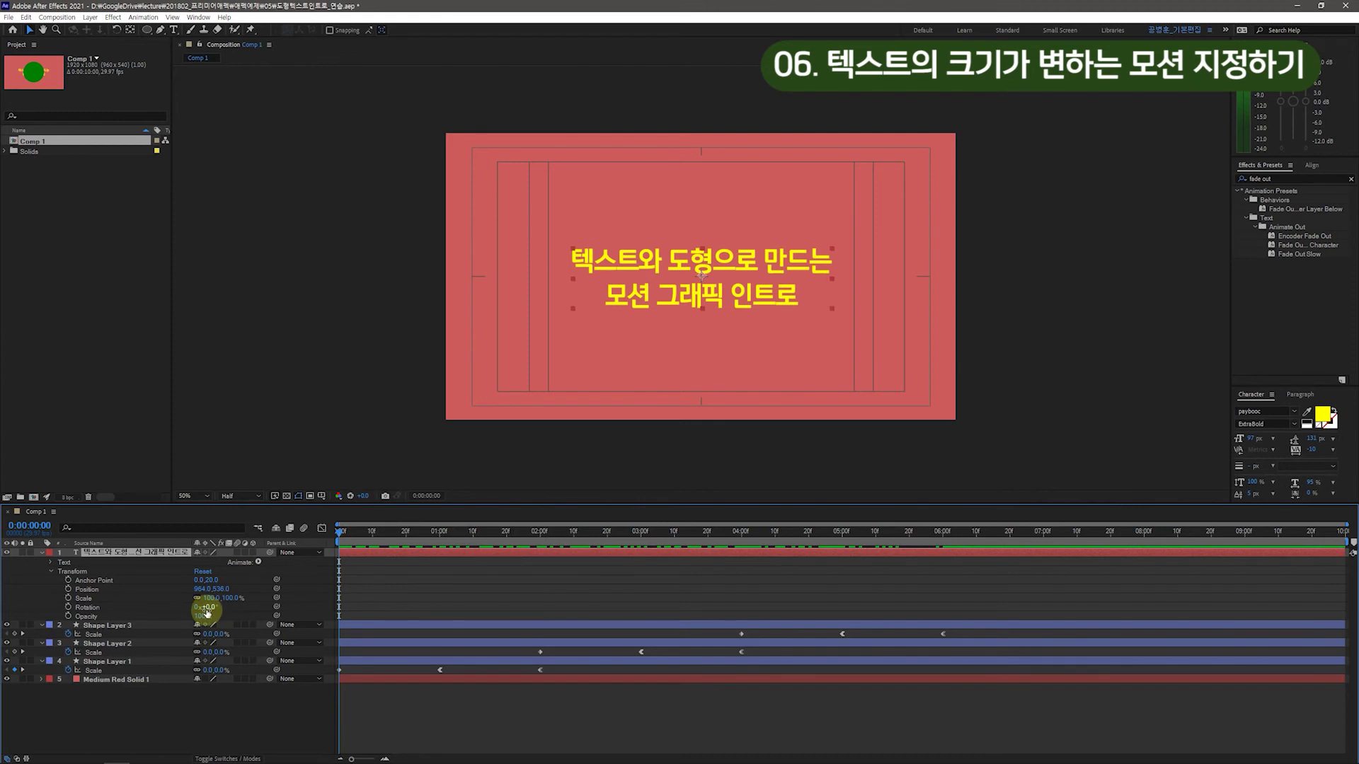
click(68, 599)
click(209, 597)
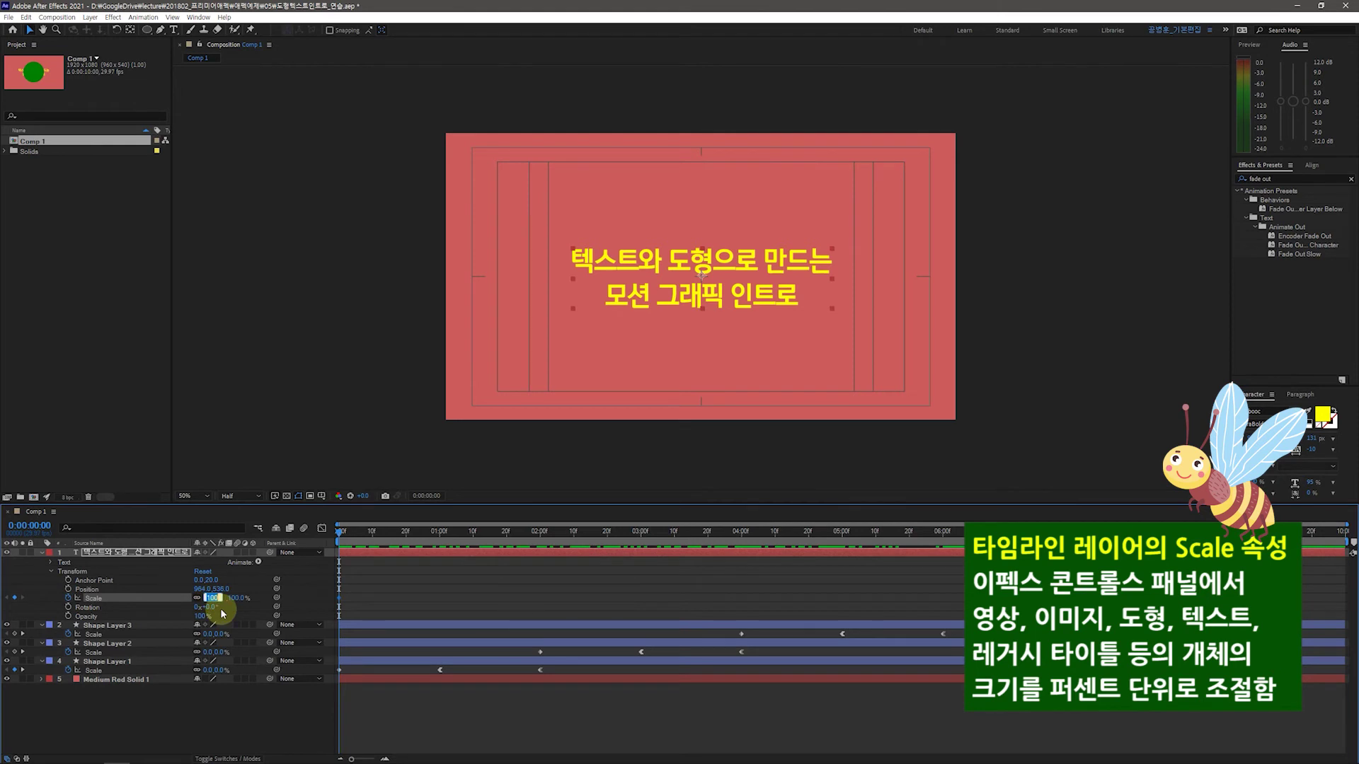
text(0)
click(223, 612)
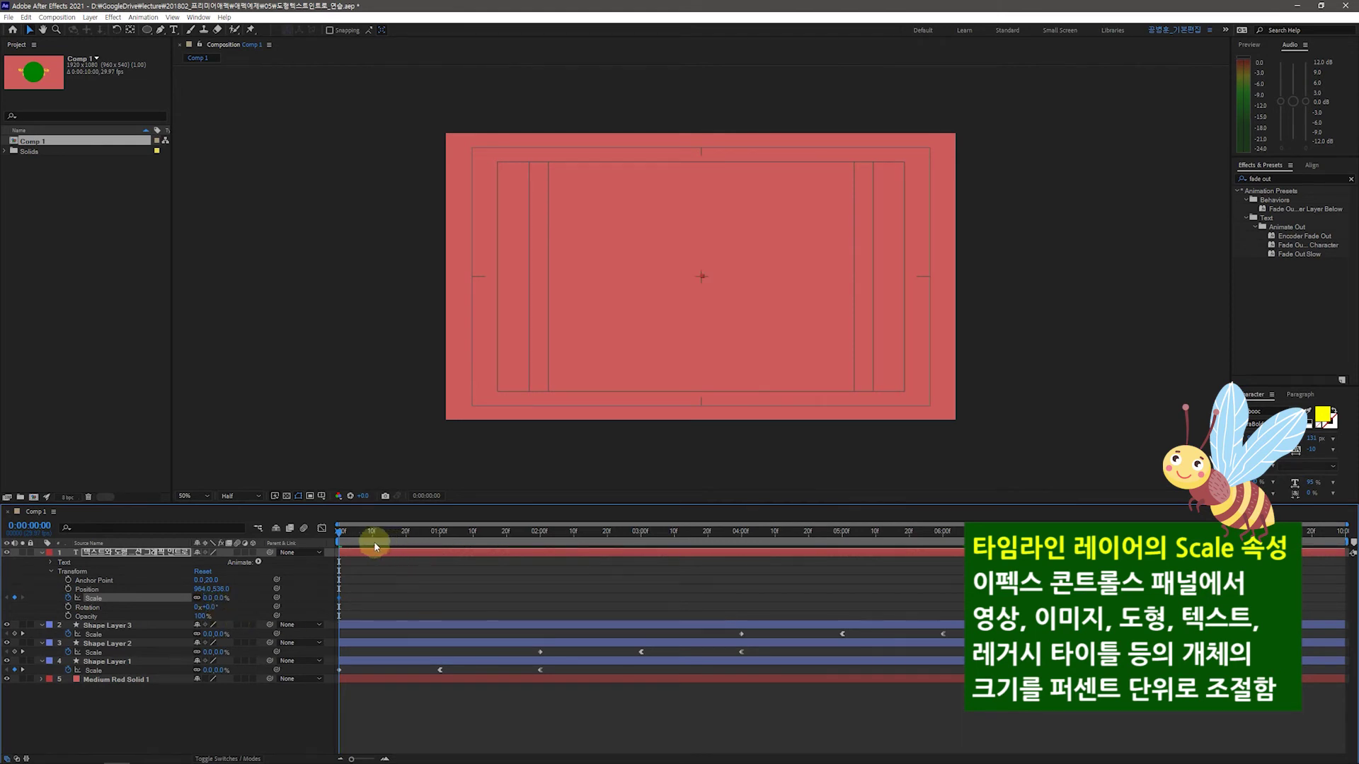
Add a Scale keyframe of 100% to the title text layer at 0:00:01:00.
drag(345, 538, 440, 545)
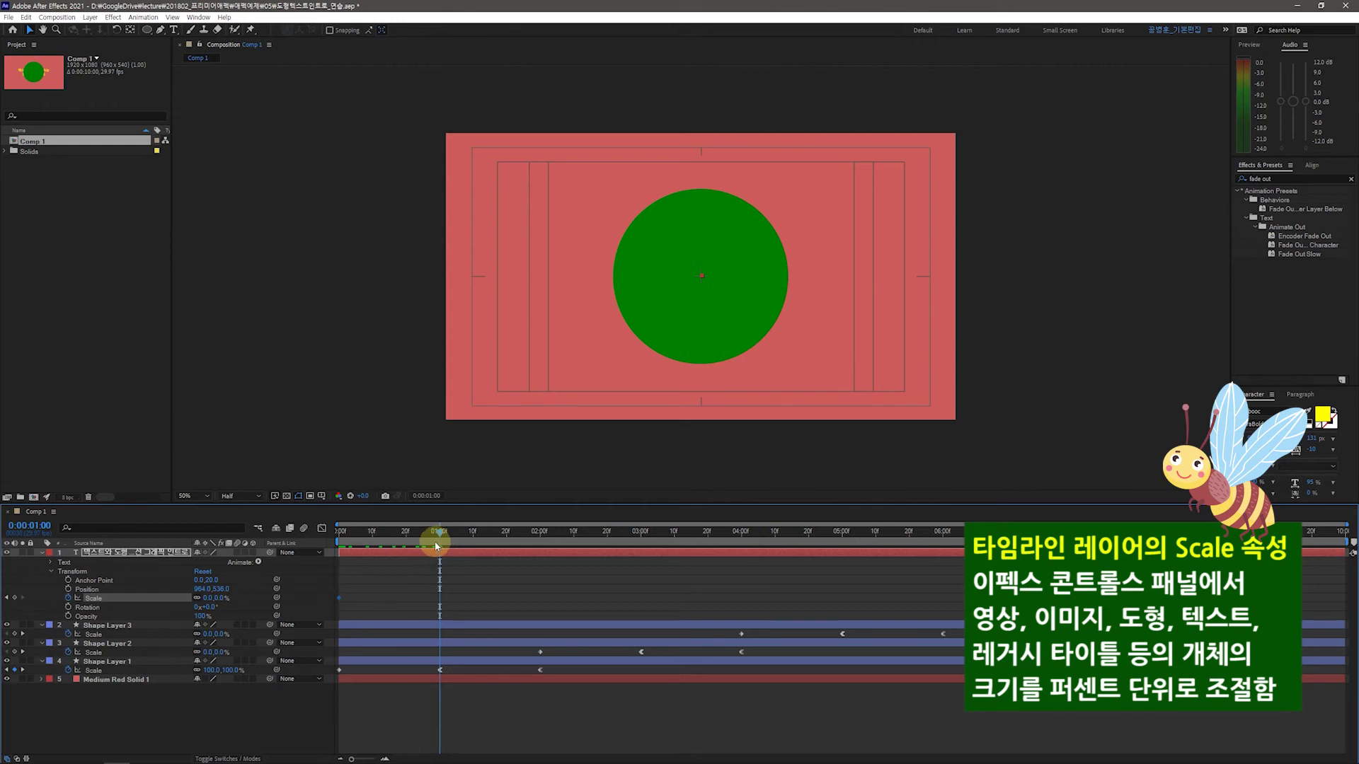
click(206, 598)
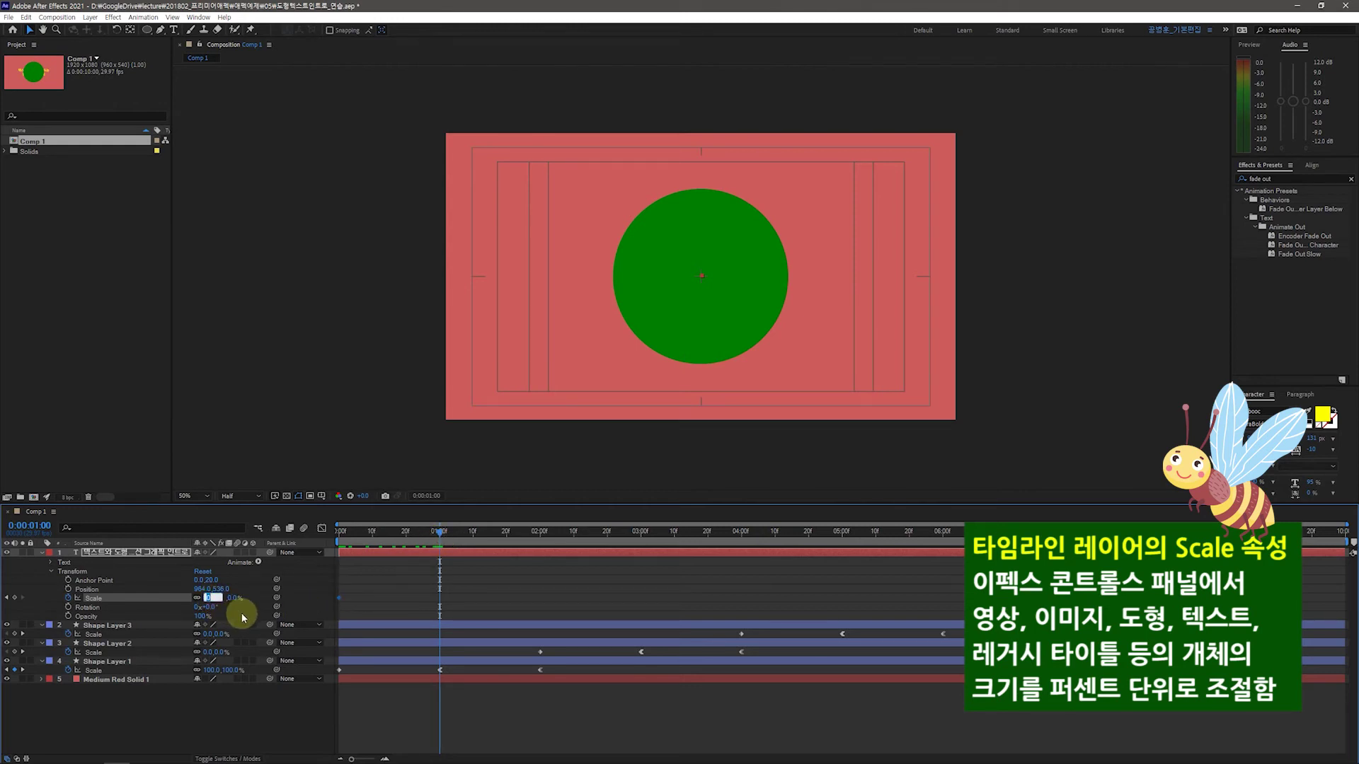
text(100)
click(241, 615)
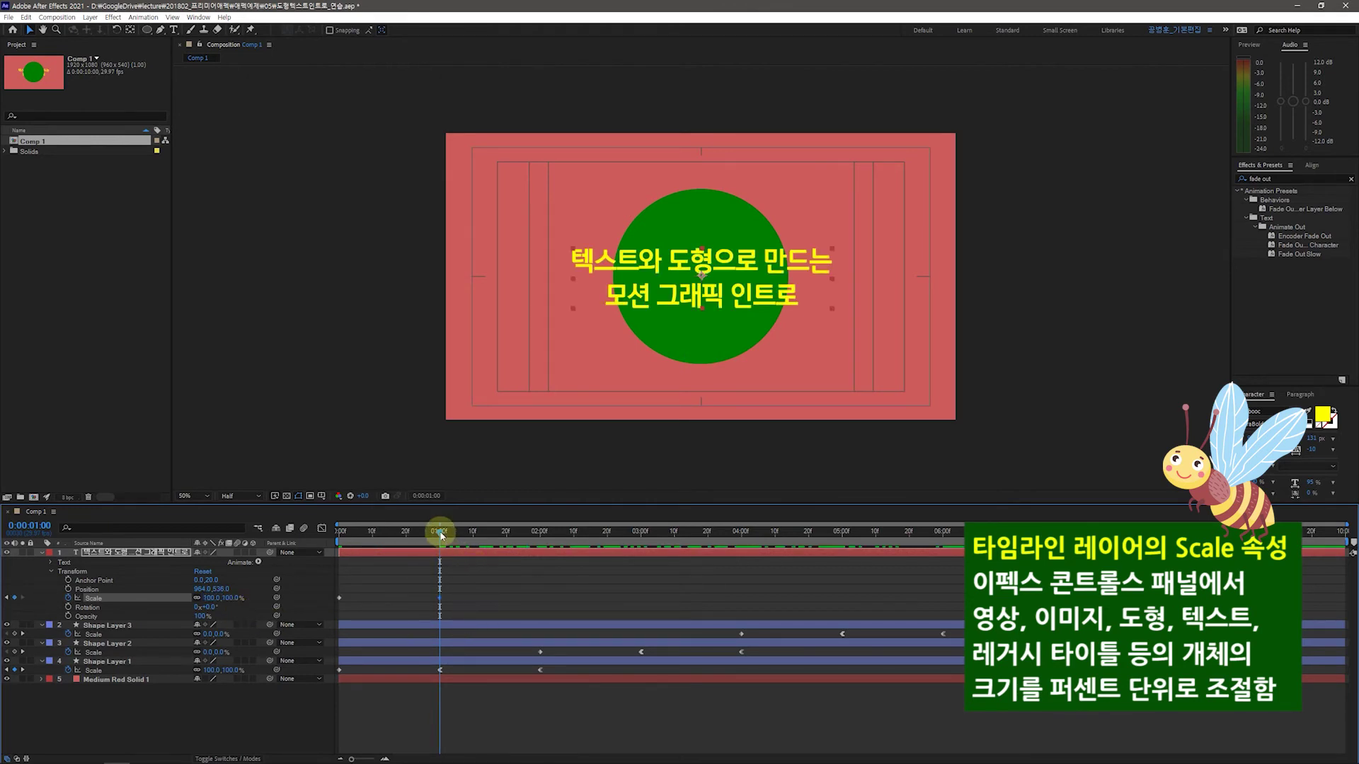
Add a Scale keyframe to the title text layer at 0:00:06:01, trying 150% before setting it to 180%.
drag(440, 535, 946, 566)
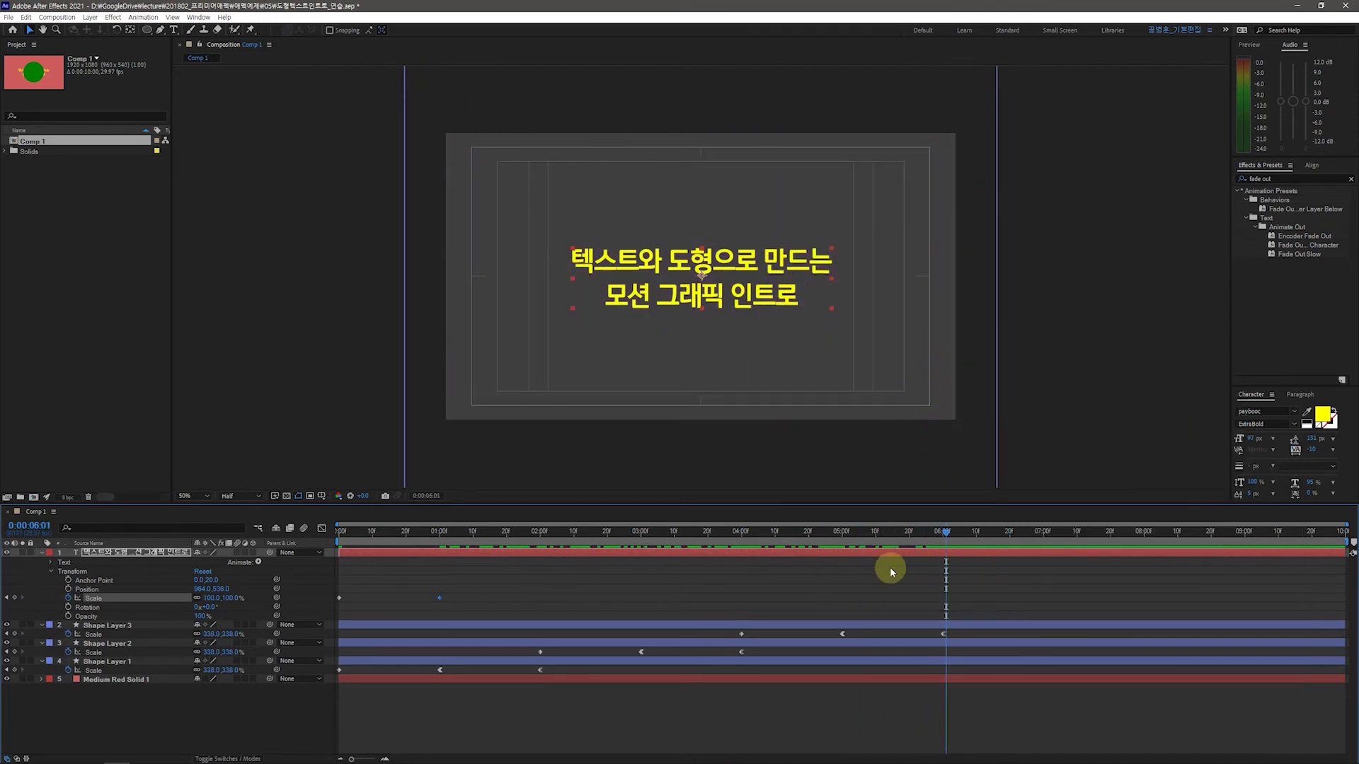
click(211, 598)
text(150)
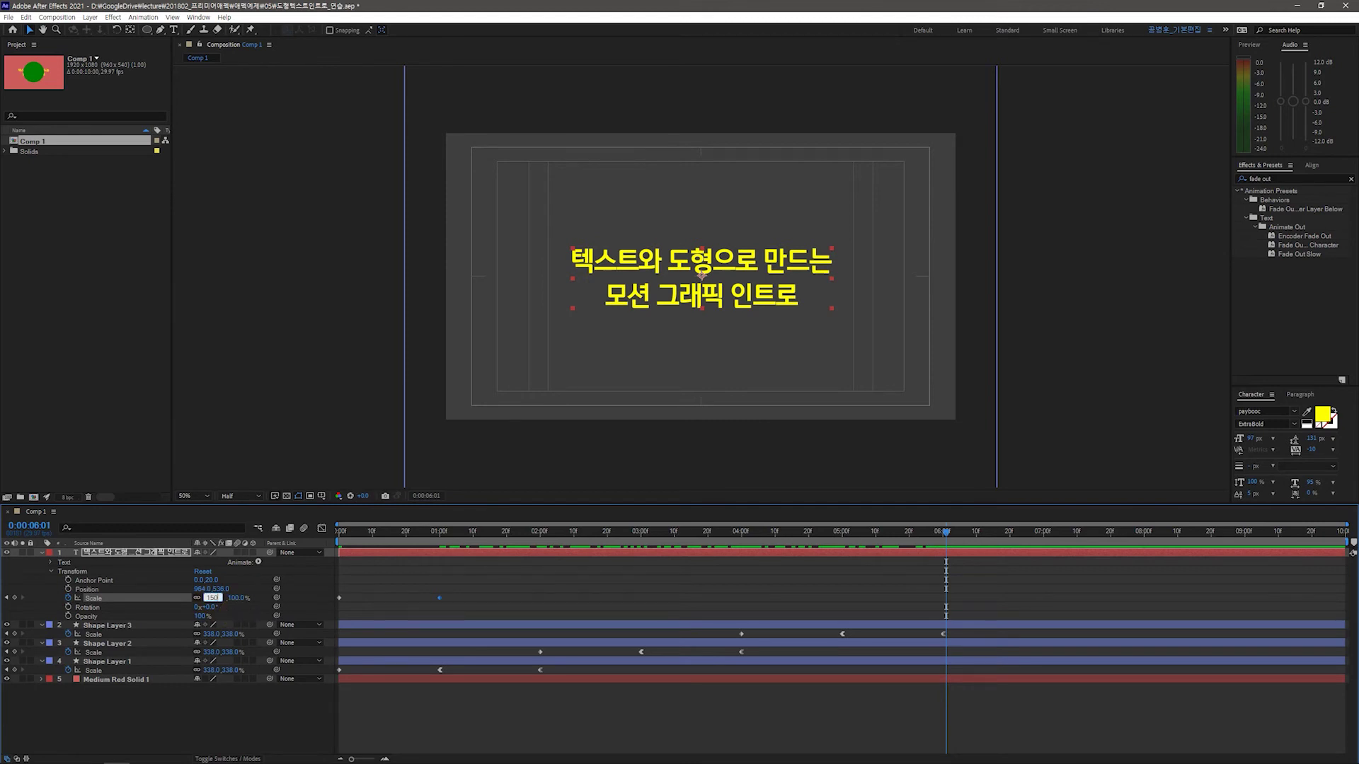
click(235, 615)
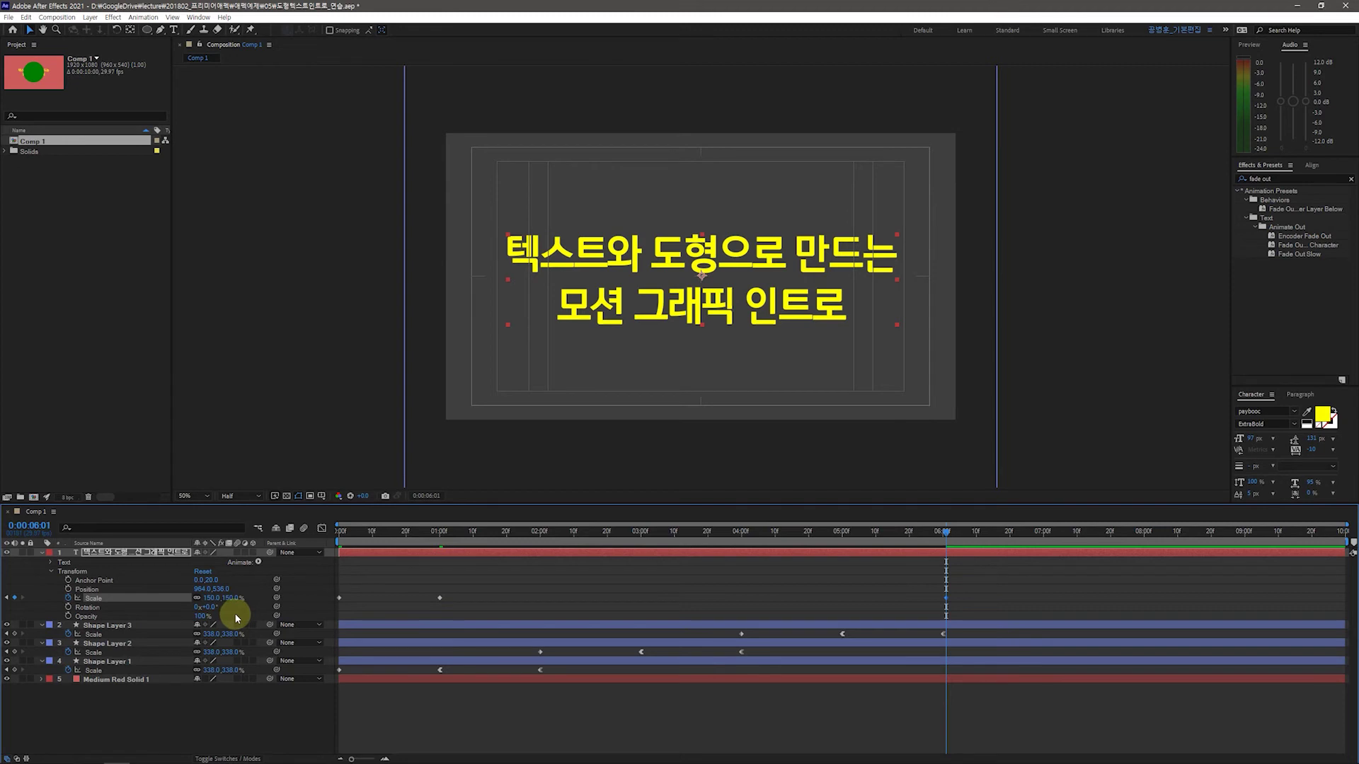
click(207, 599)
text(18)
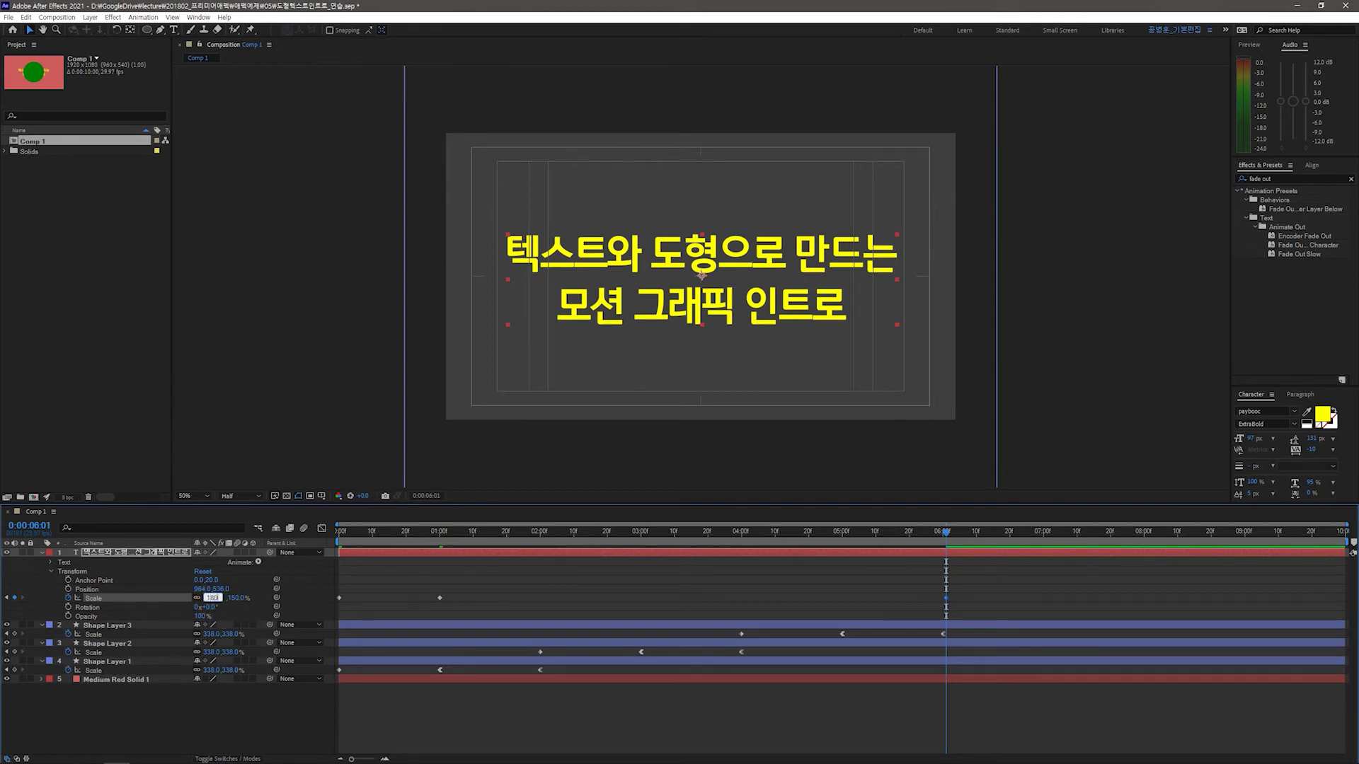
text(0,180.0)
key(Return)
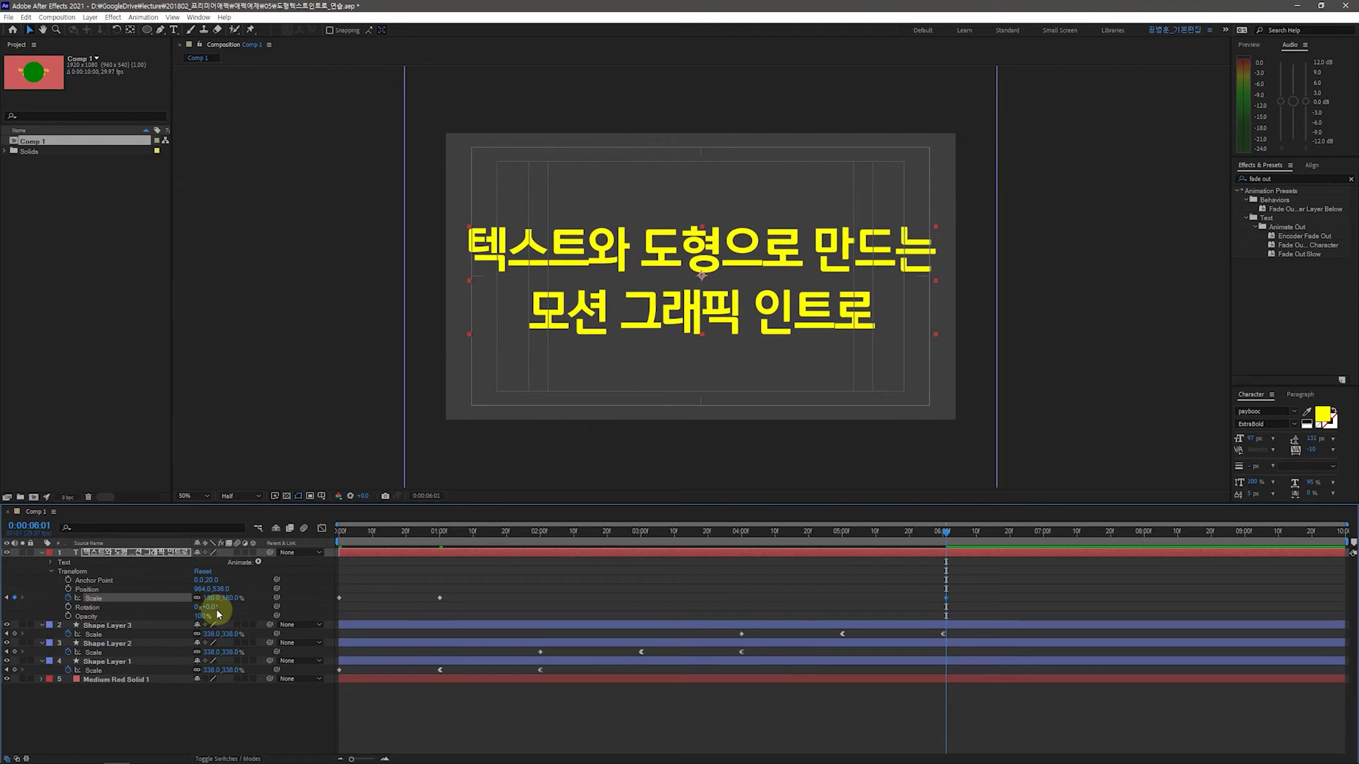
Add a Scale keyframe of 0% to the title at the last frame, 0:00:09:29, and scrub through the animation from the start.
drag(952, 536, 1123, 555)
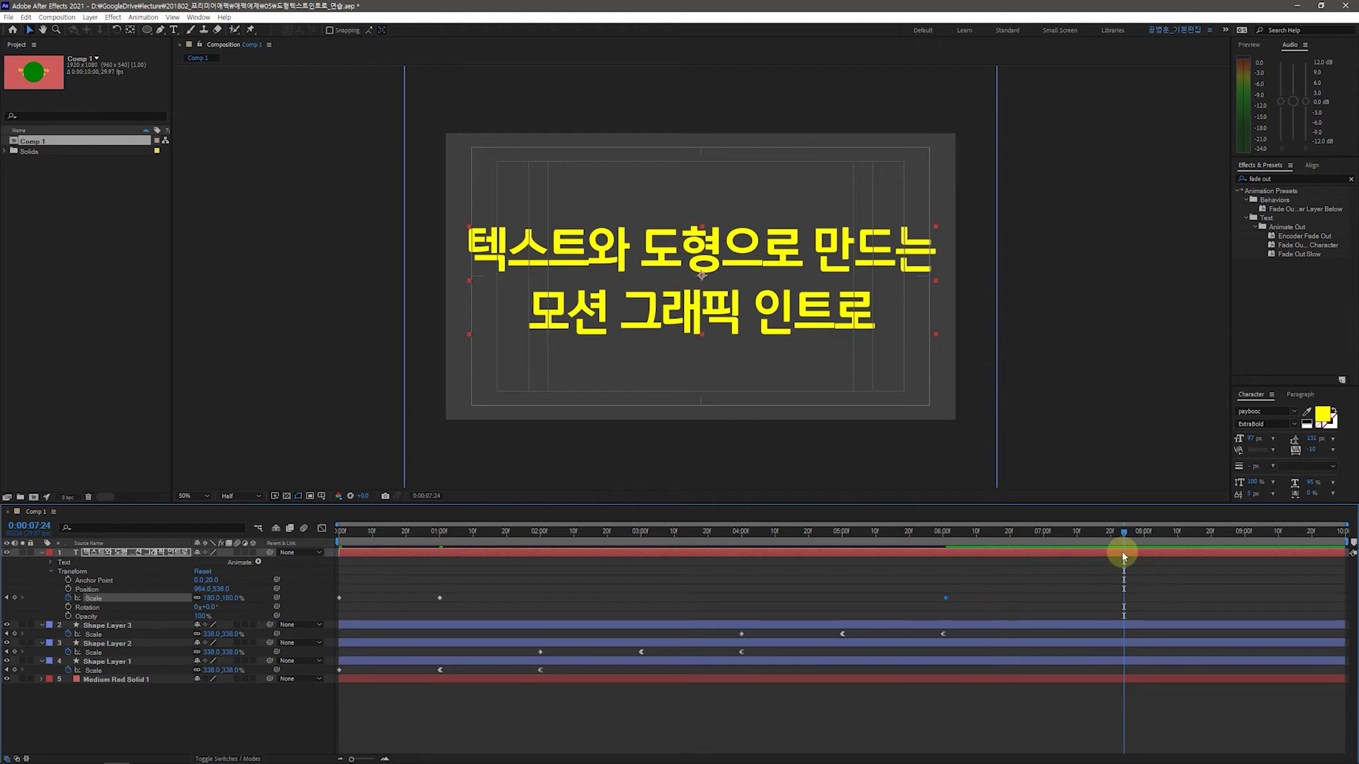
key(End)
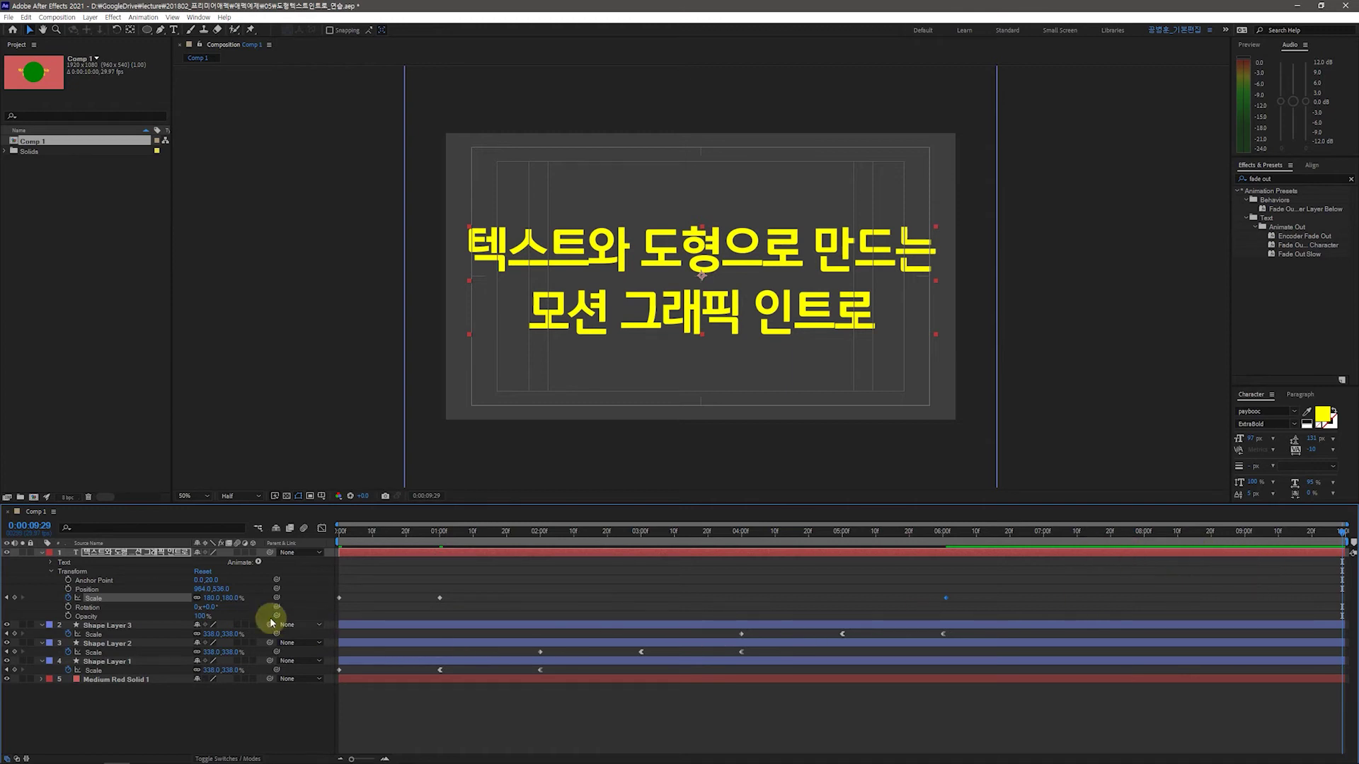
click(228, 598)
text(0)
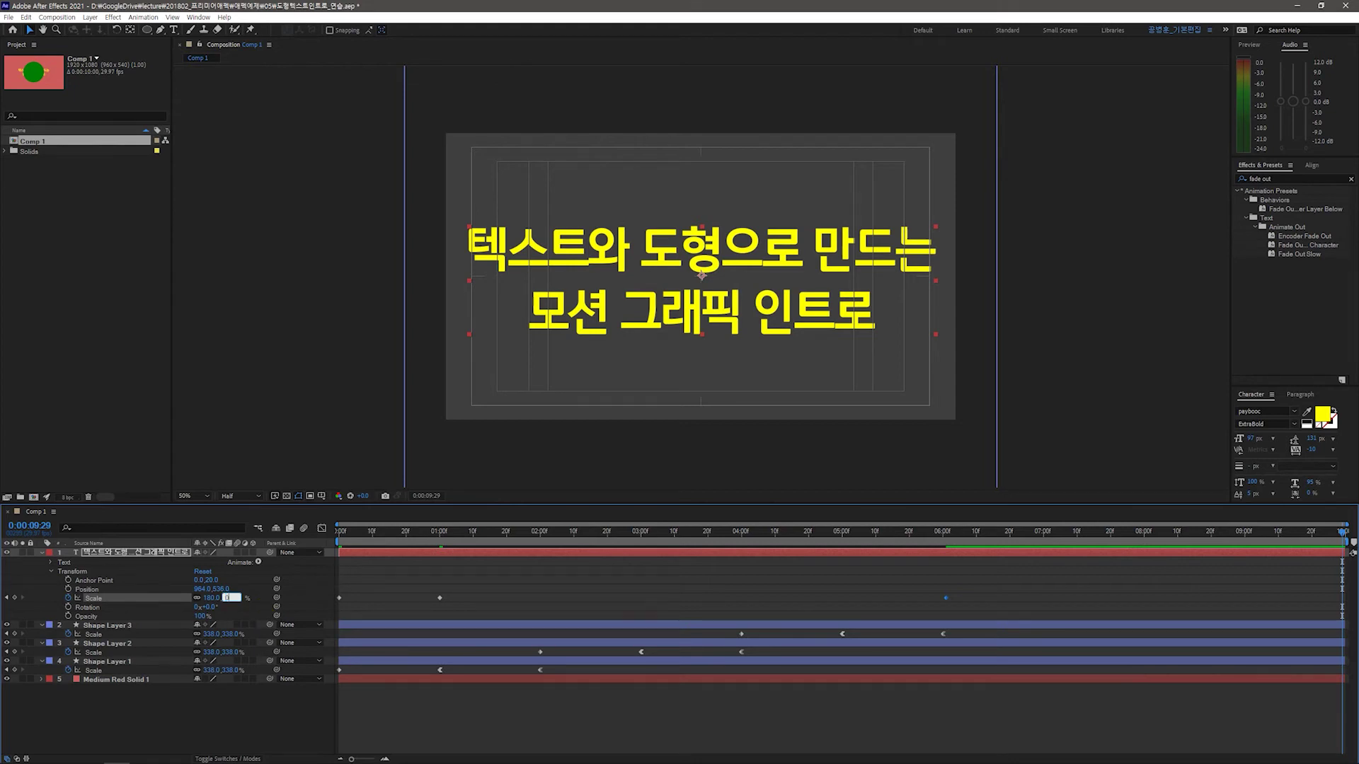
key(Return)
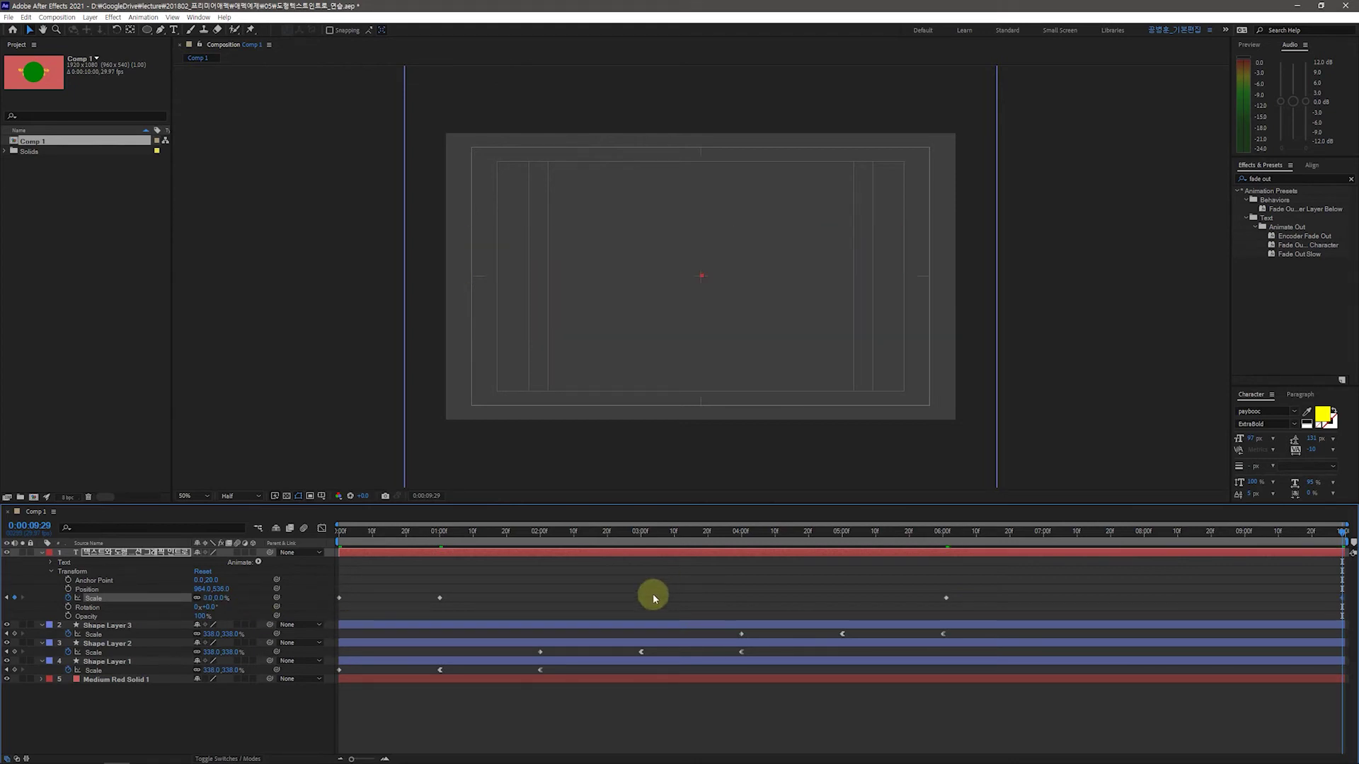
drag(1343, 534, 212, 548)
drag(339, 550, 1183, 572)
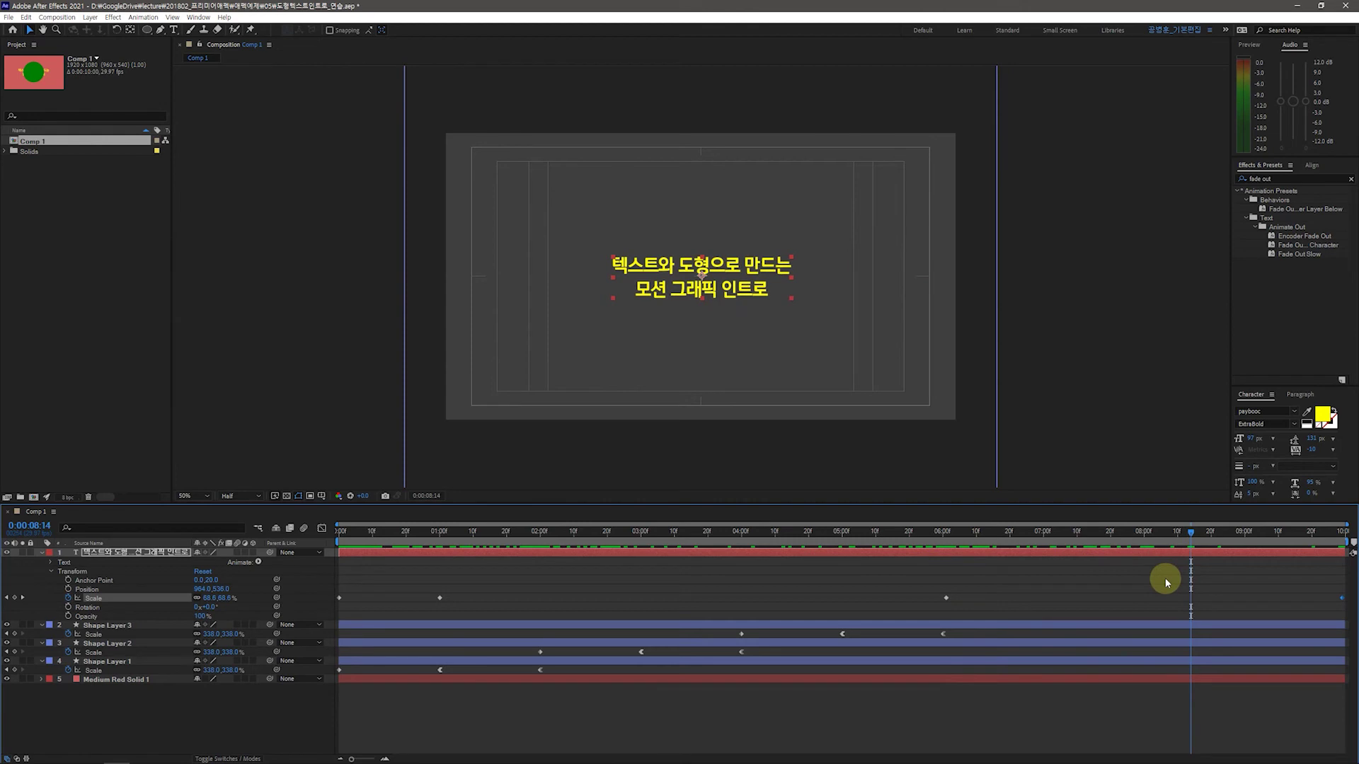
Apply Easy Ease to the title's Scale keyframes from 0:00:01:00 to the end and preview the animation from 0:00:00:00.
click(529, 597)
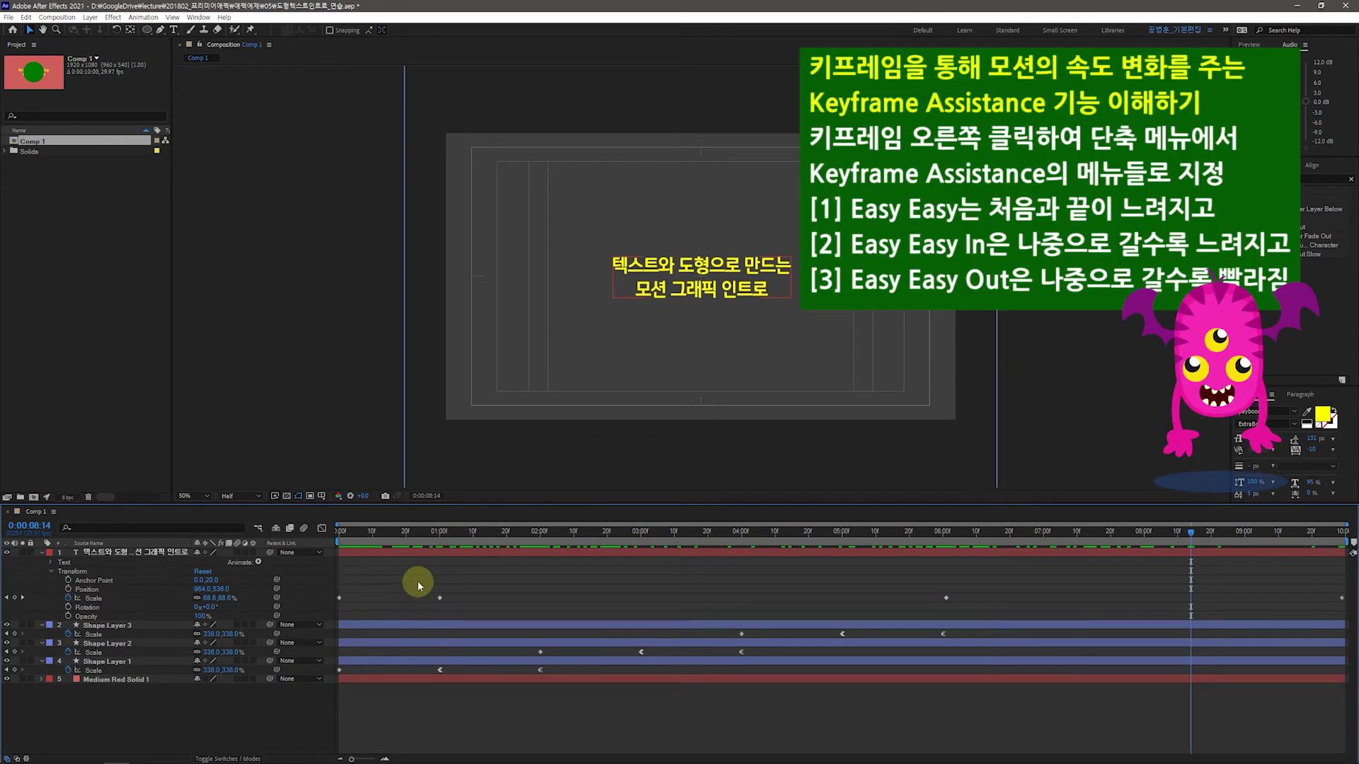
drag(414, 582, 1345, 610)
right_click(439, 598)
mouse_move(504, 730)
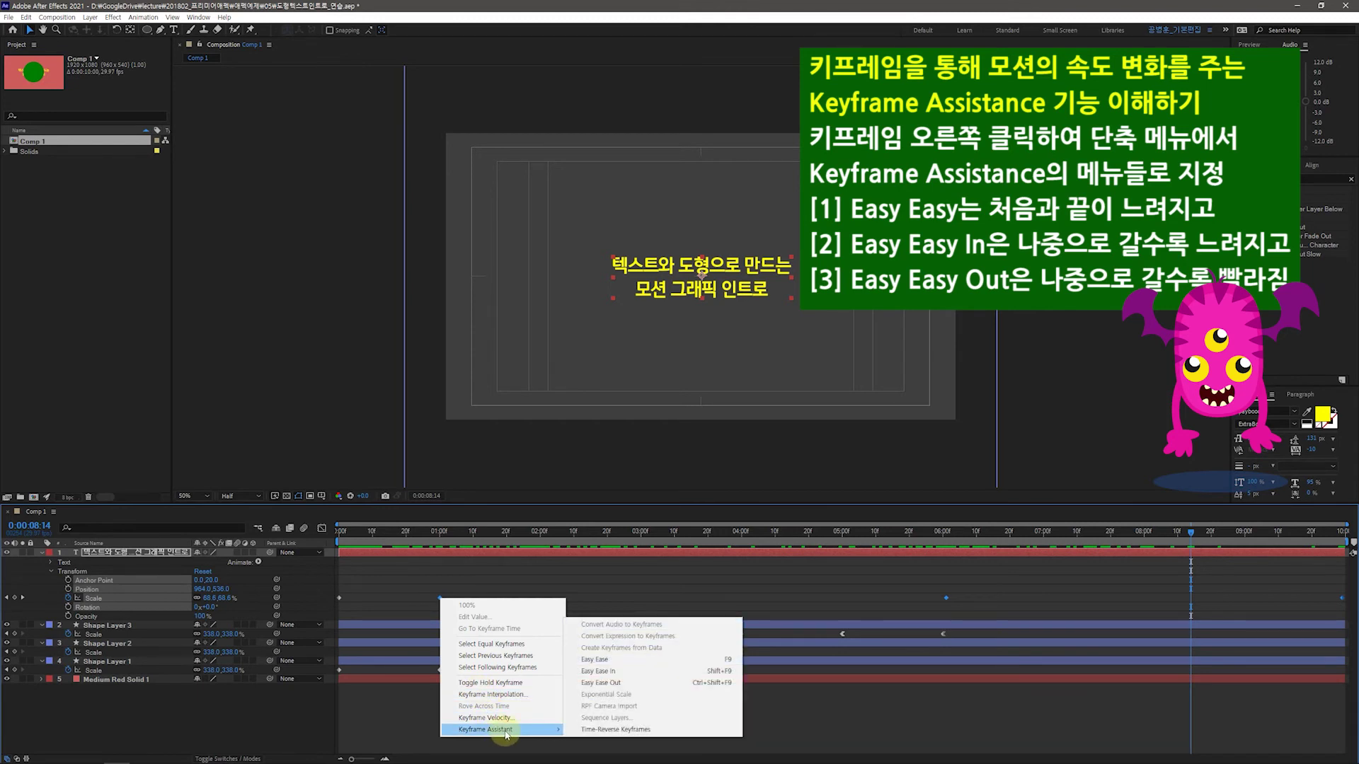
click(677, 659)
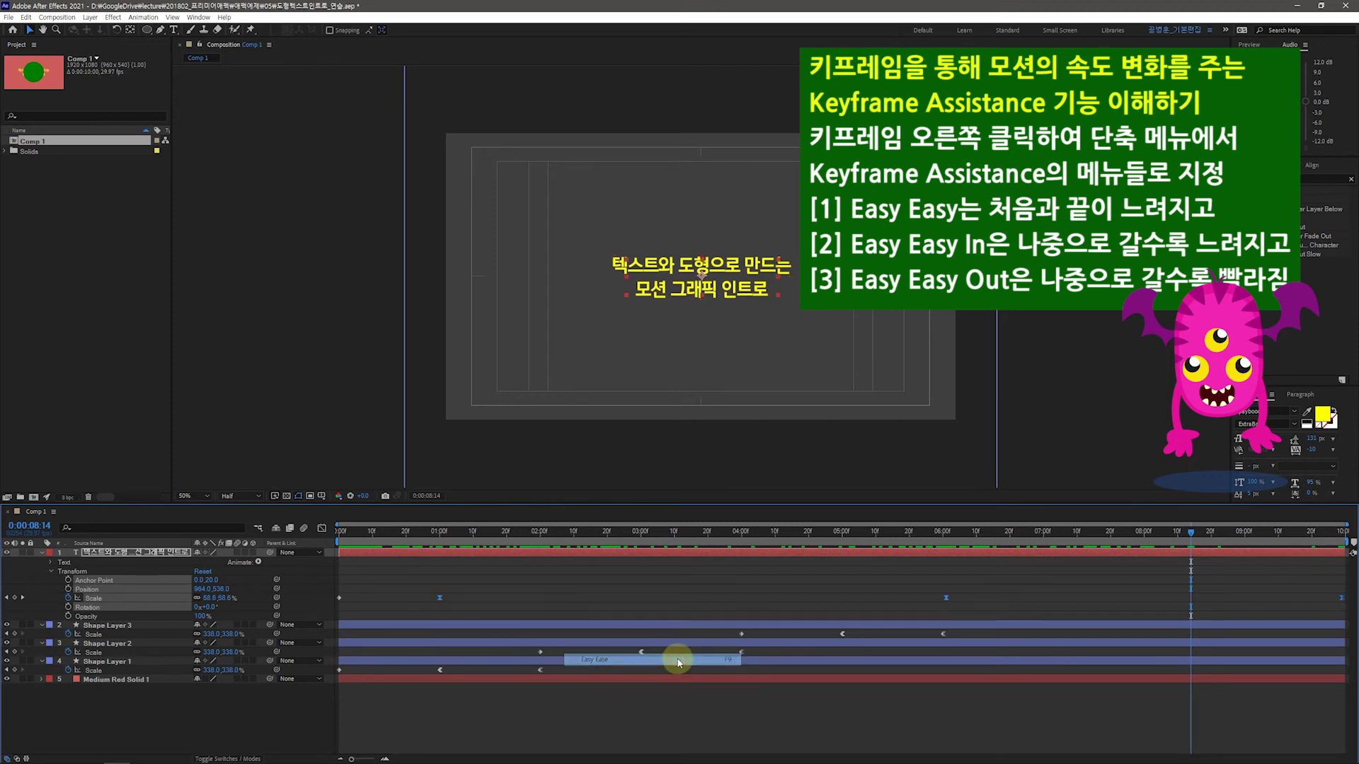
mouse_move(342, 540)
mouse_down()
mouse_move(1107, 554)
mouse_move(1189, 534)
mouse_move(376, 535)
mouse_move(318, 550)
mouse_up()
key(space)
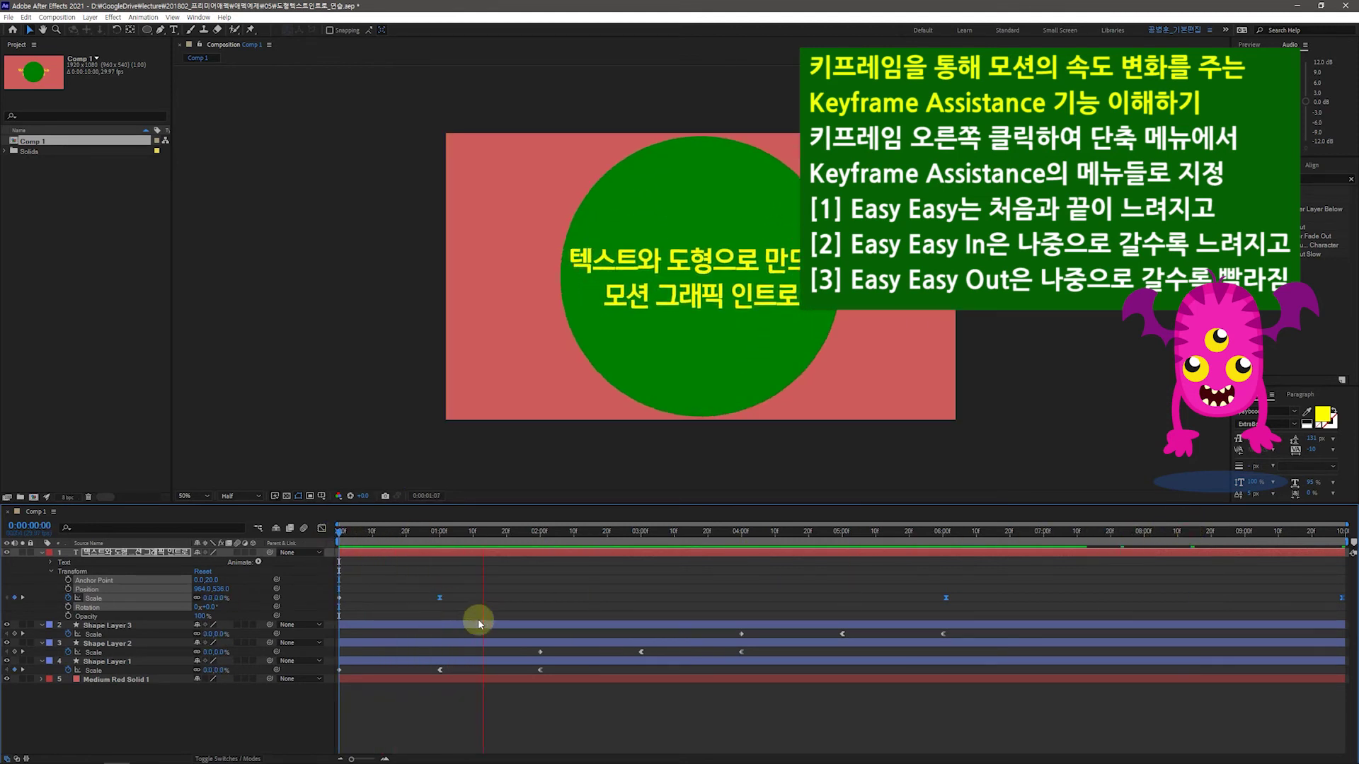
Stop the preview and shift the title's first two Scale keyframes together about 13 frames later.
key(space)
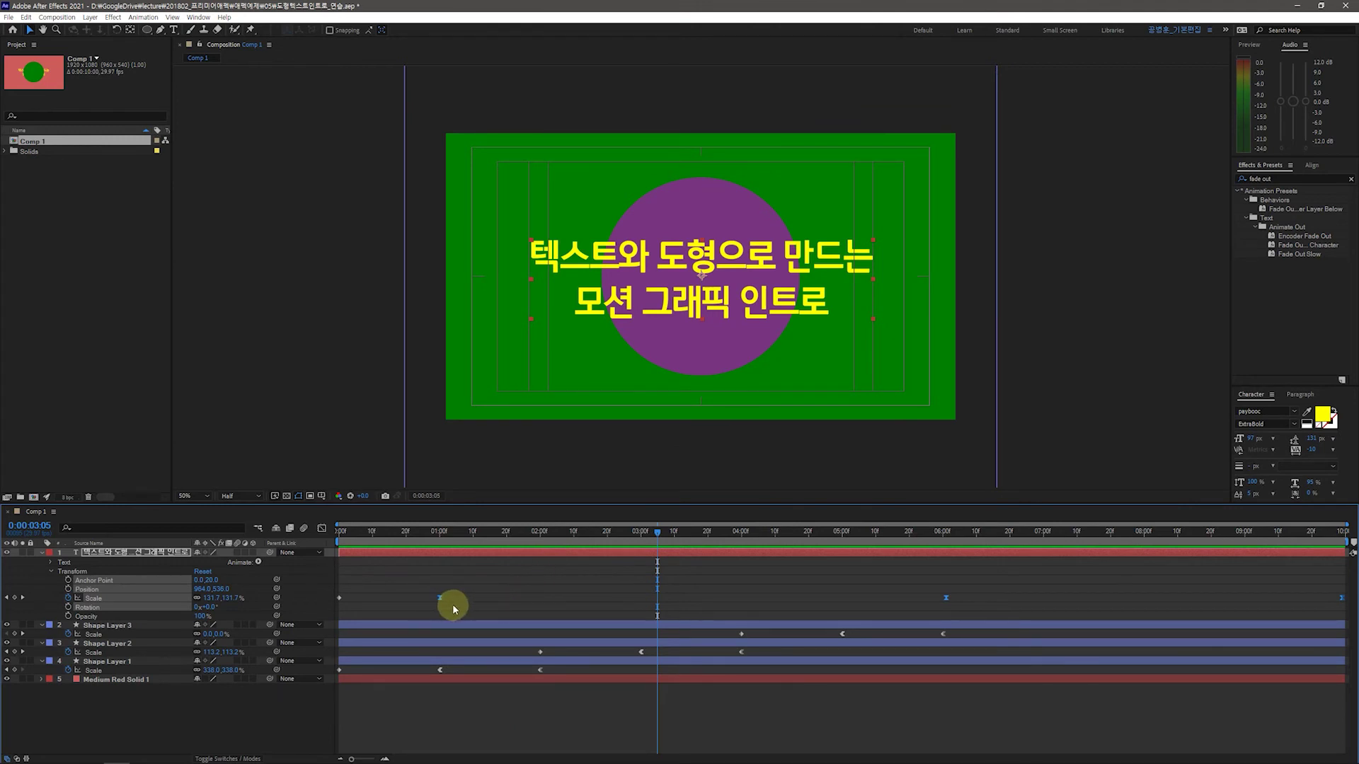
drag(452, 604, 341, 598)
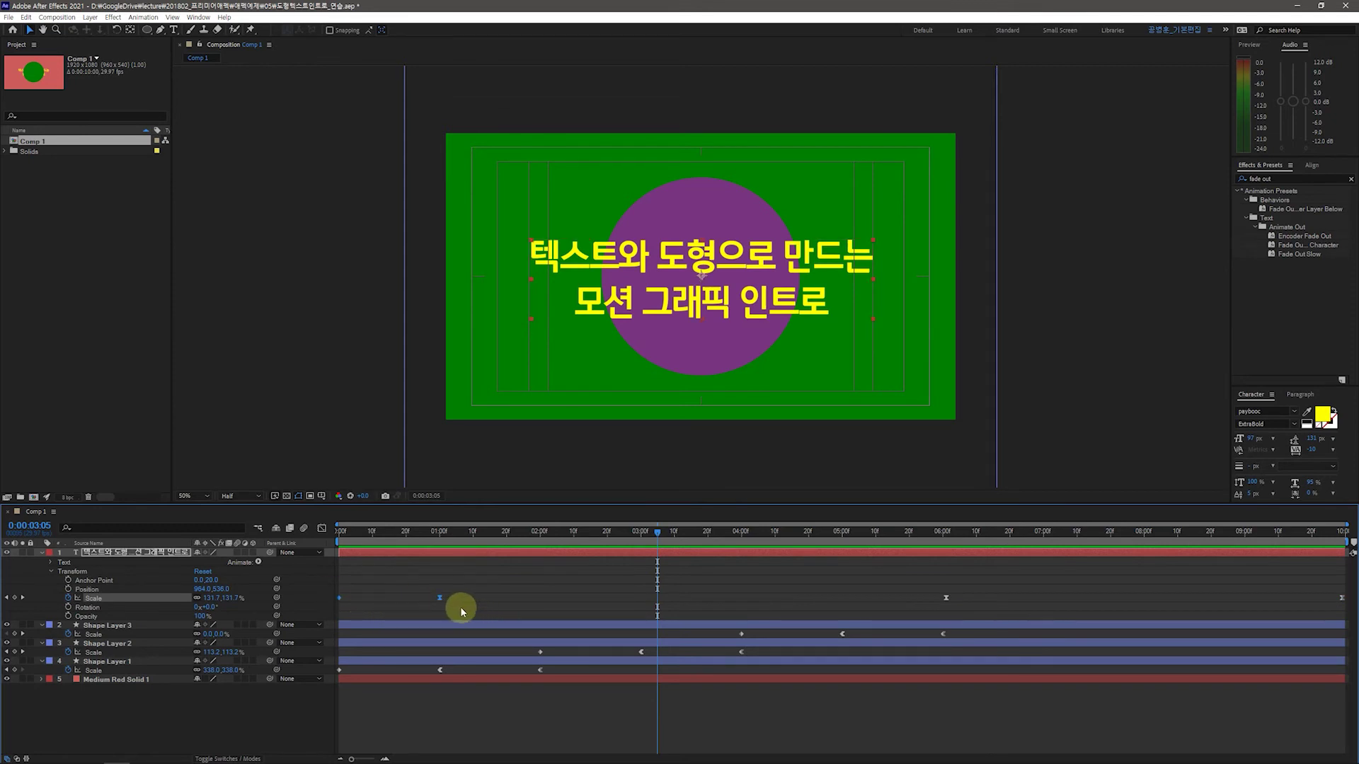
drag(441, 601, 484, 602)
Move the current time to 0:00:07:00 and search the effects and presets for "fade out".
drag(656, 542, 819, 561)
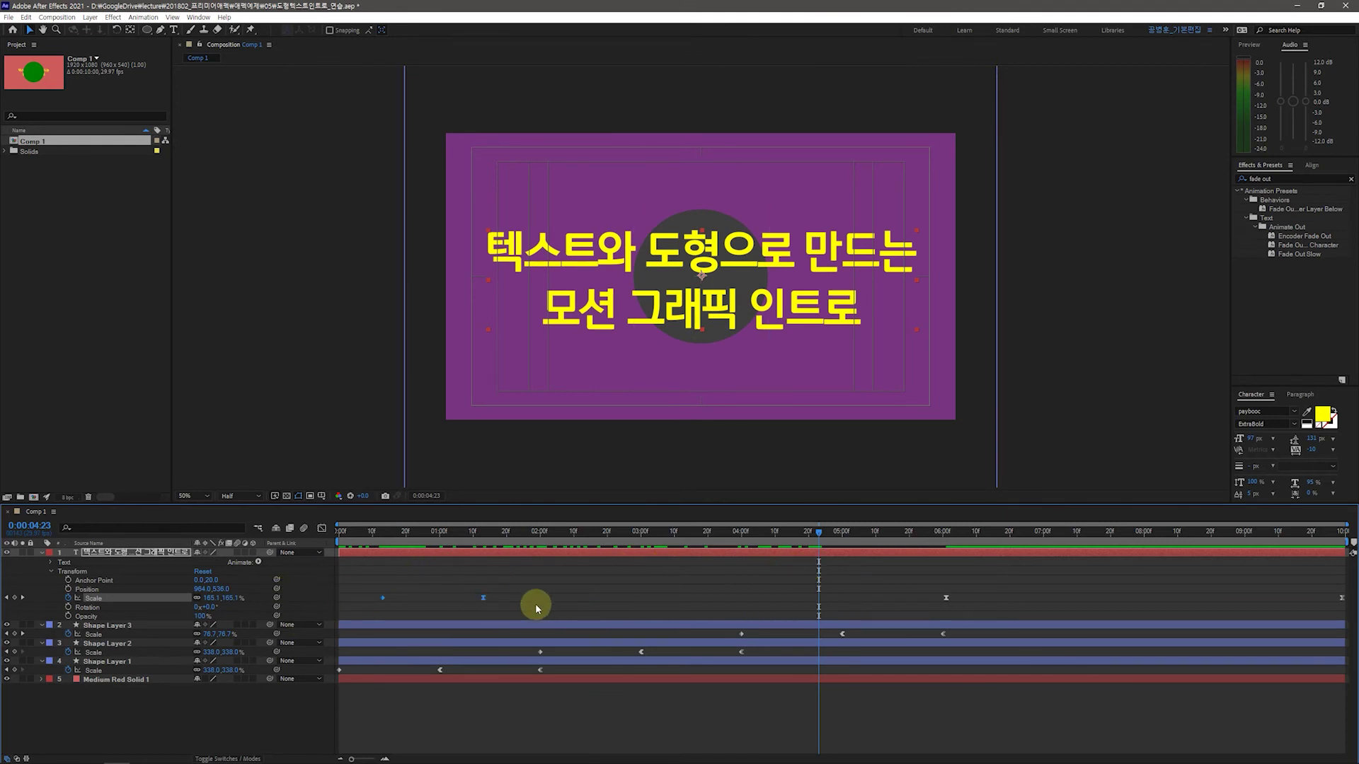
drag(821, 534, 1046, 546)
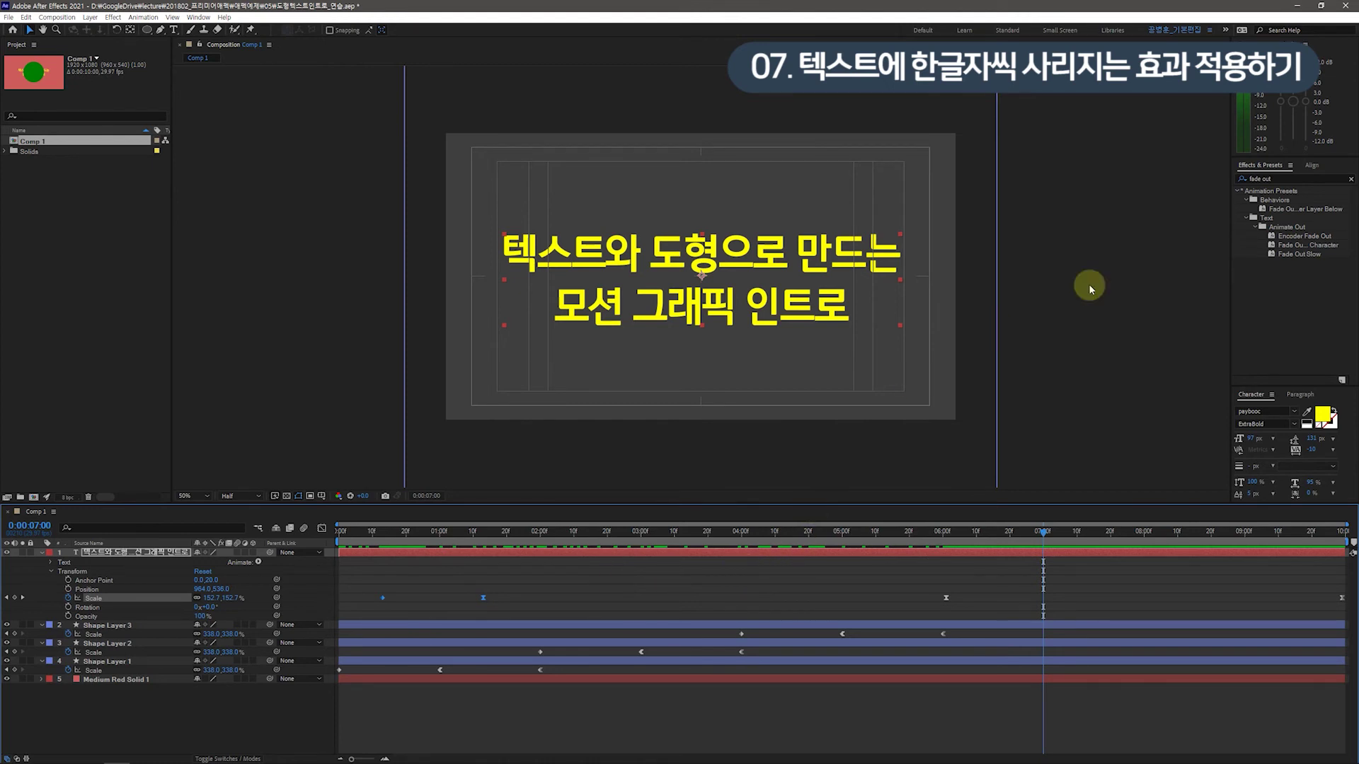
click(1258, 174)
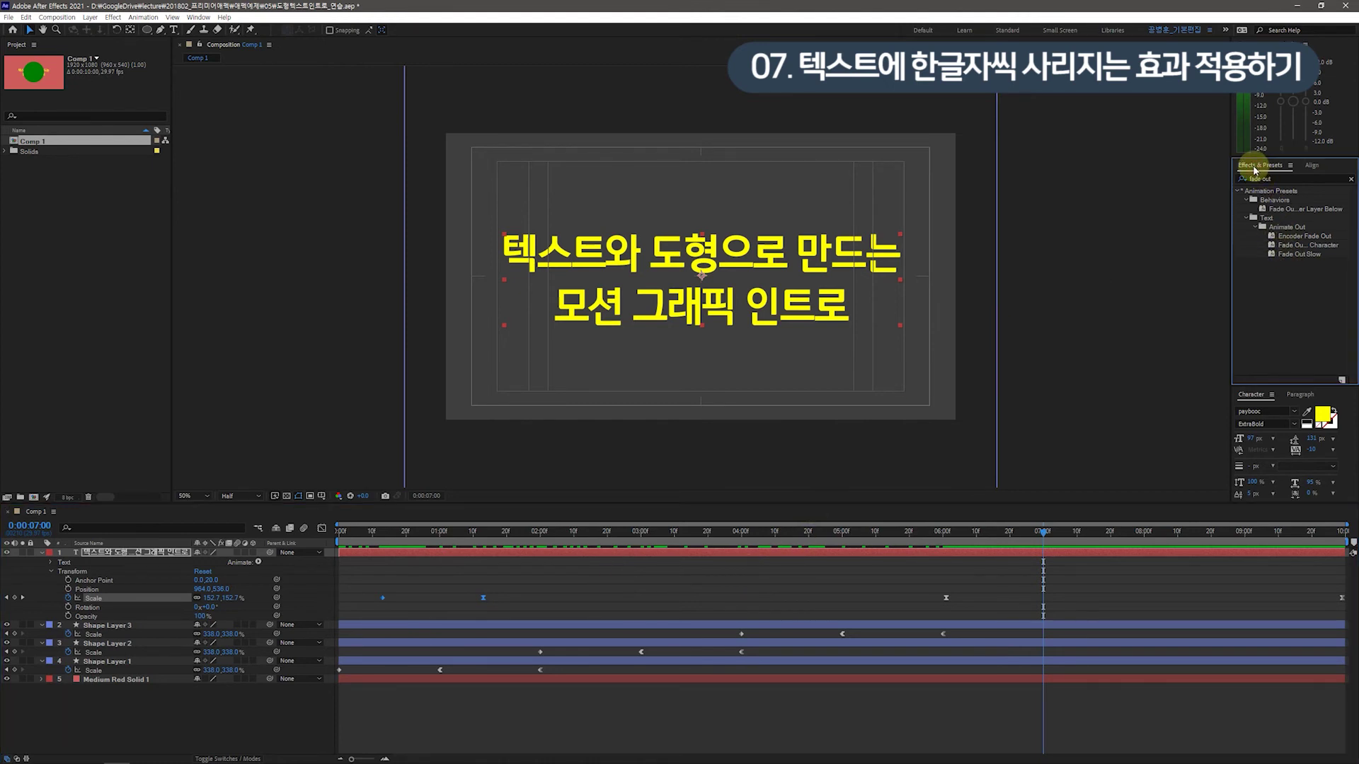
click(198, 17)
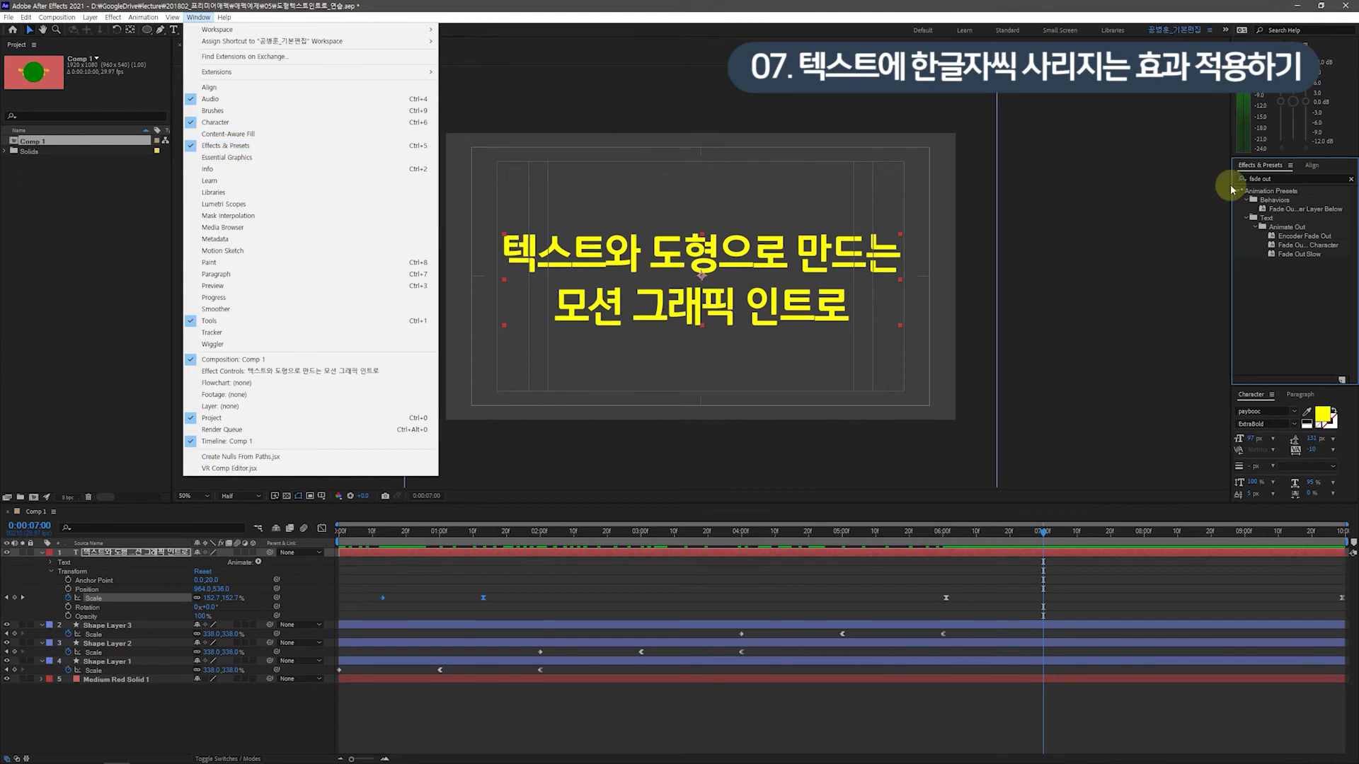
click(1276, 176)
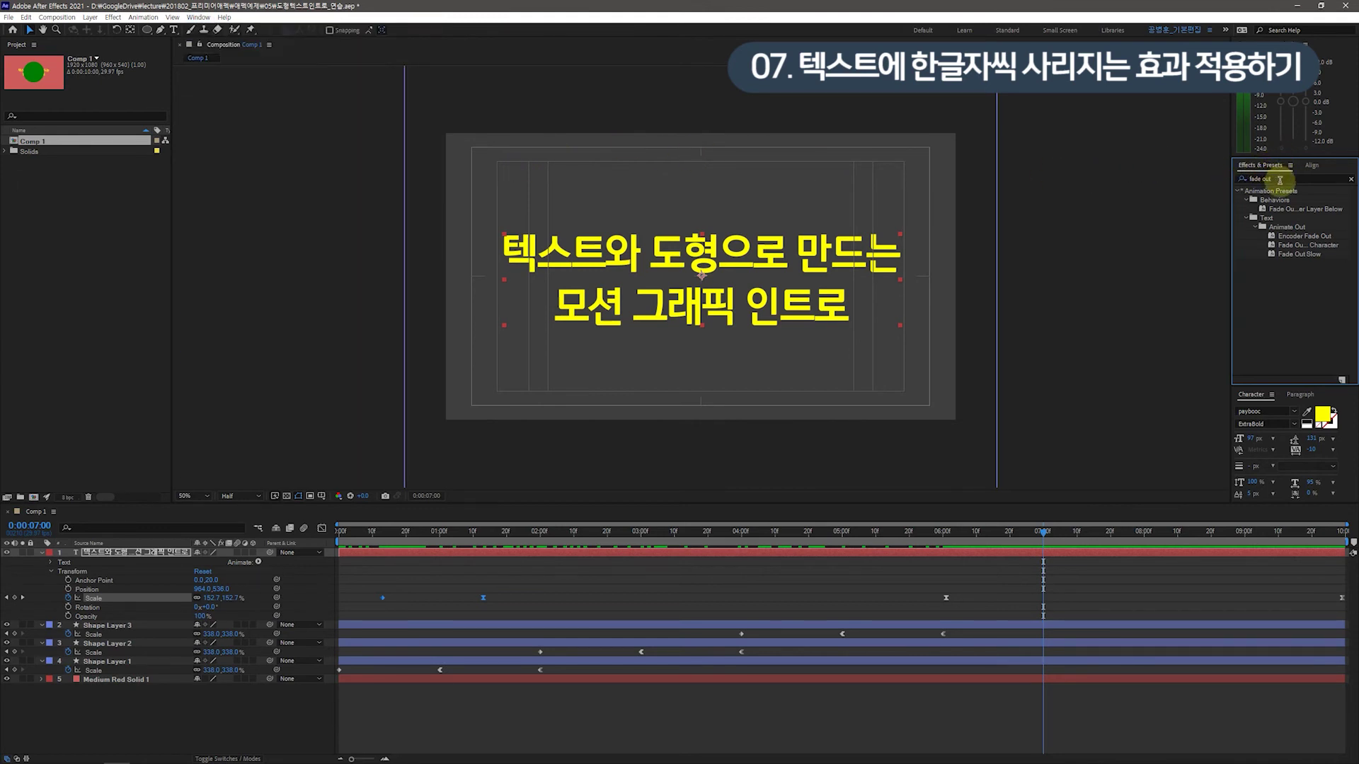
click(1279, 180)
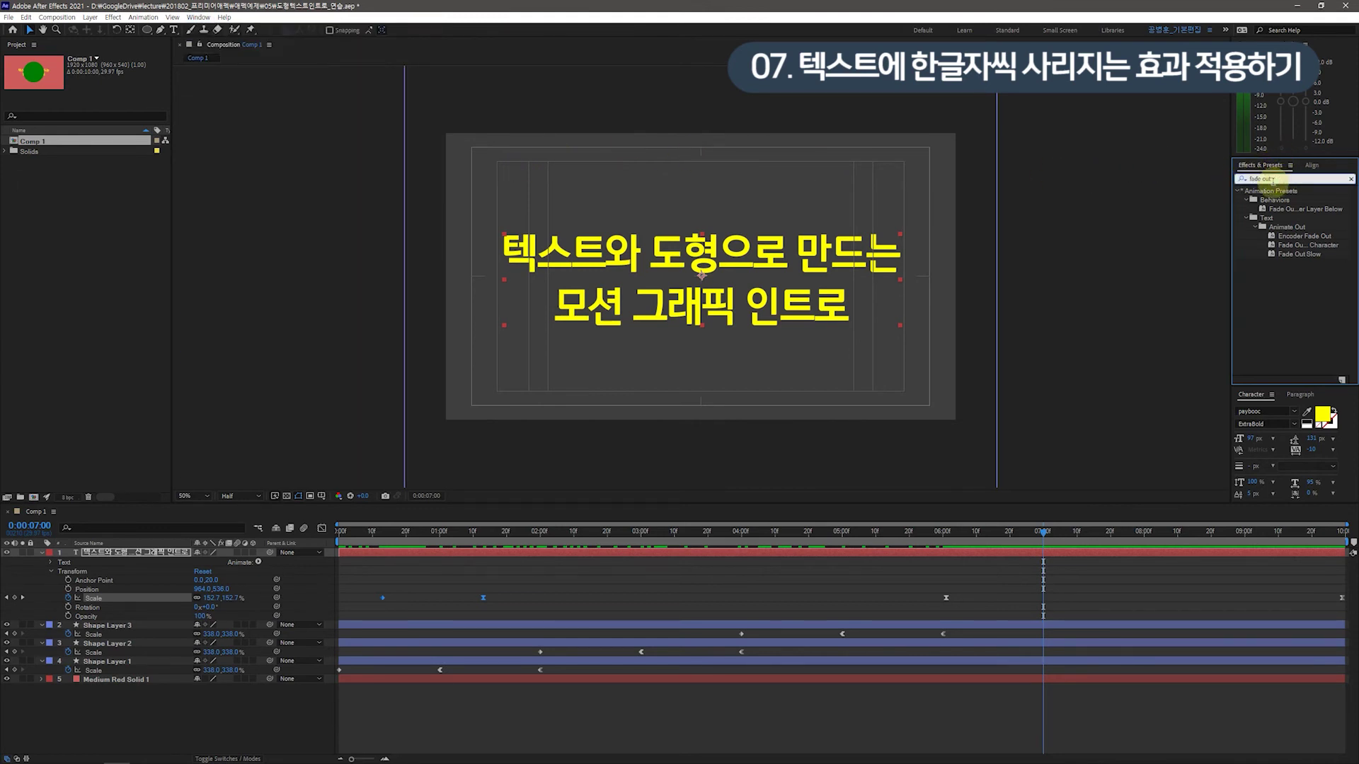
drag(1272, 181, 1246, 183)
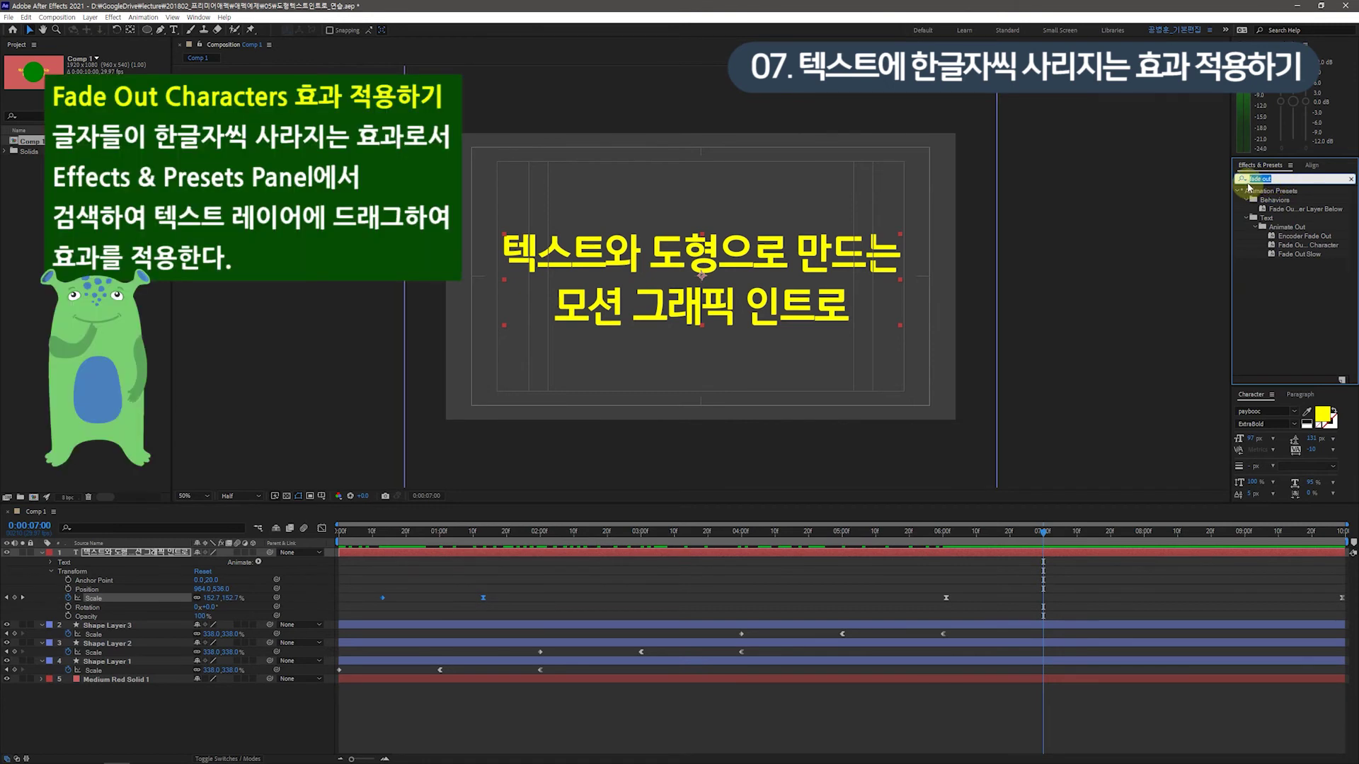
key(BackSpace)
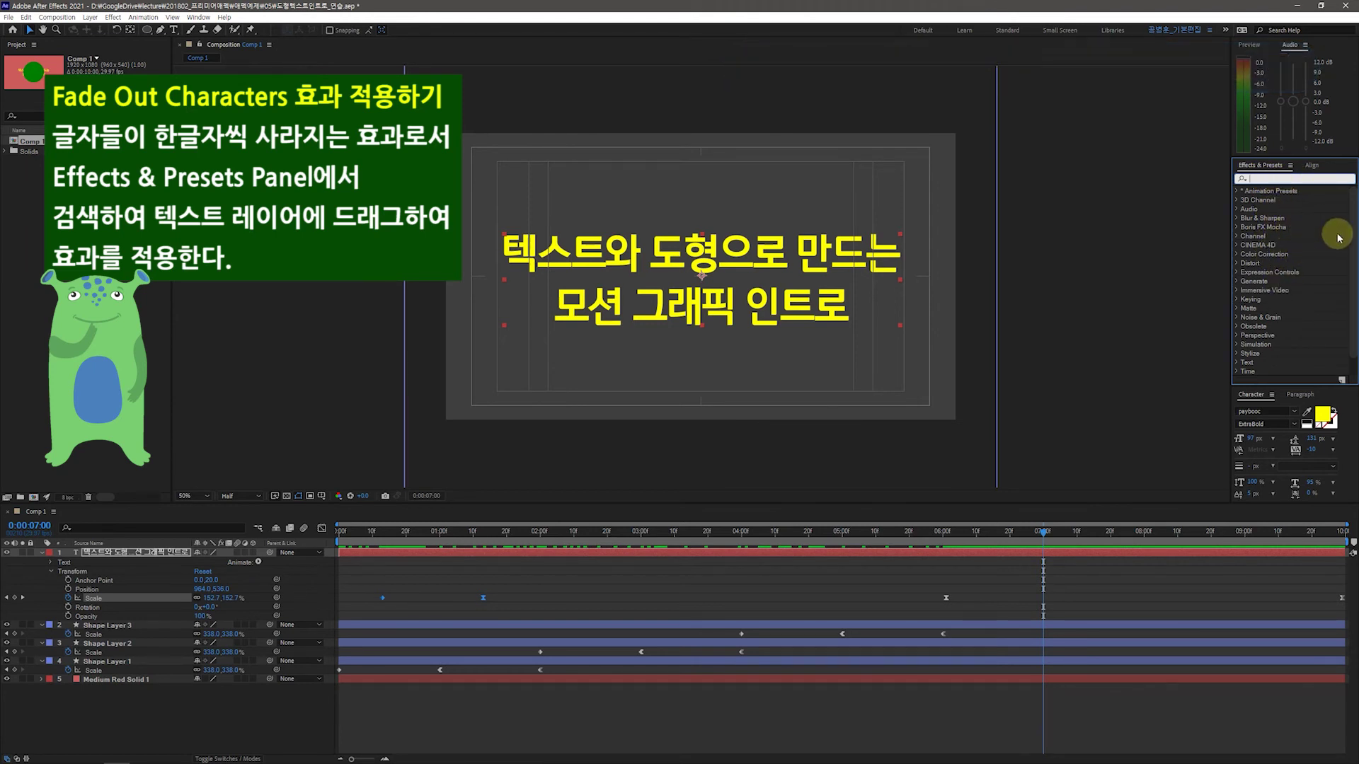
text(fade out)
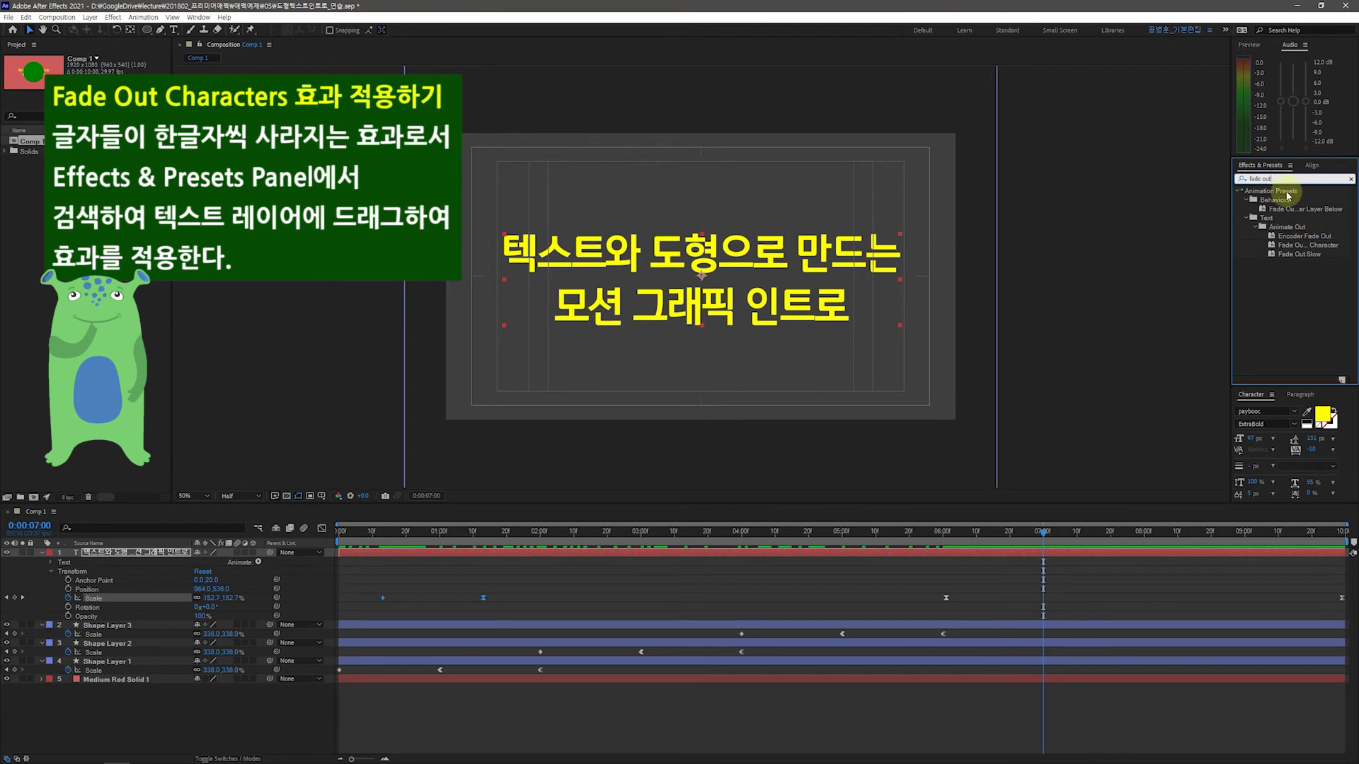
Apply the Fade Out By Character preset to the title text layer at 0:00:07:00 and scrub through the fade.
click(1303, 246)
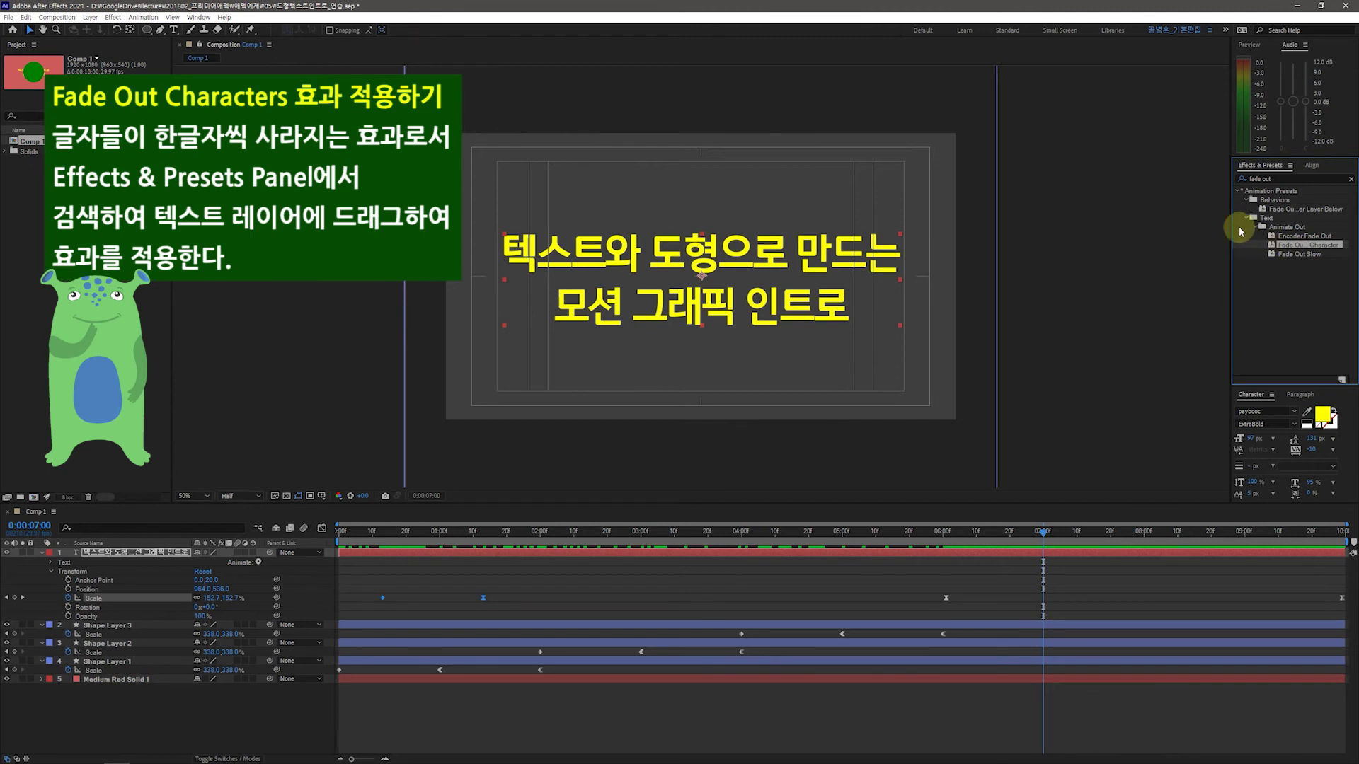
drag(1232, 224, 1182, 225)
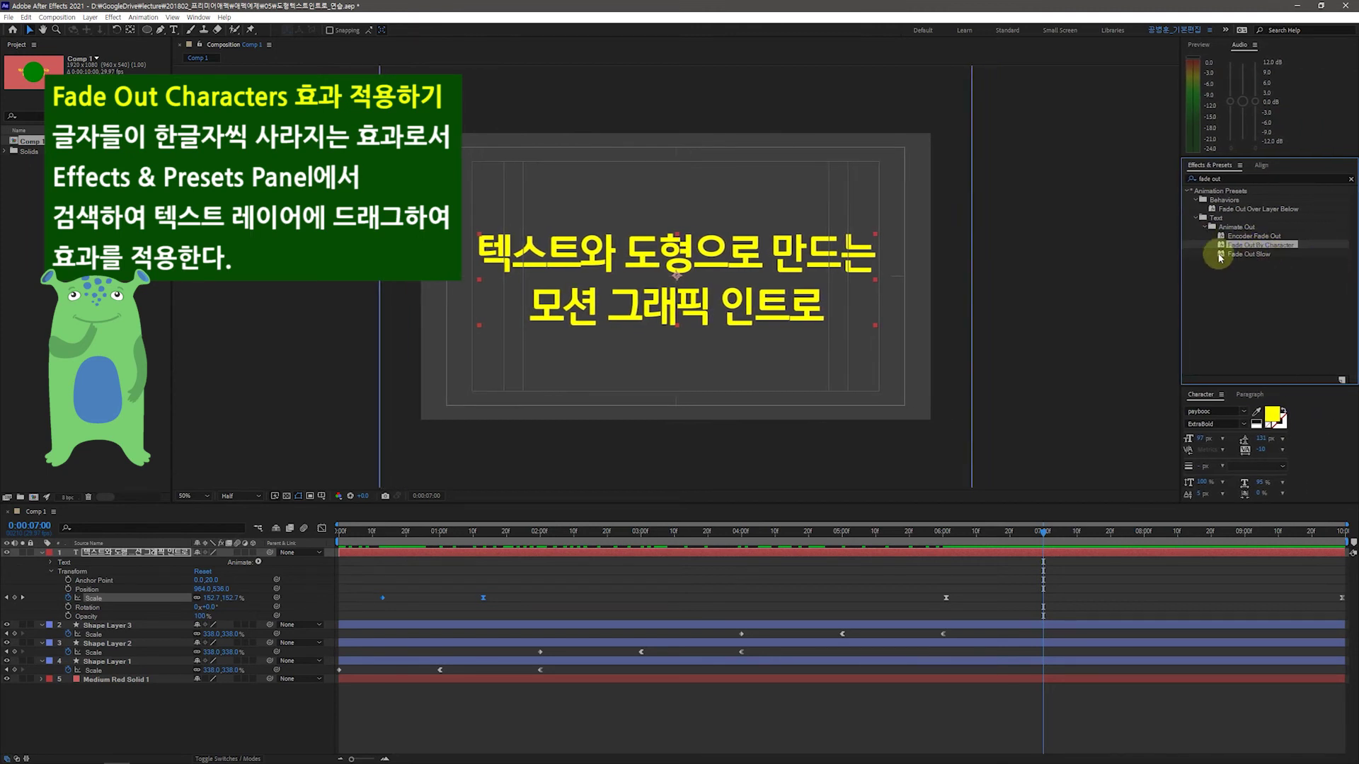
drag(1180, 231, 1213, 225)
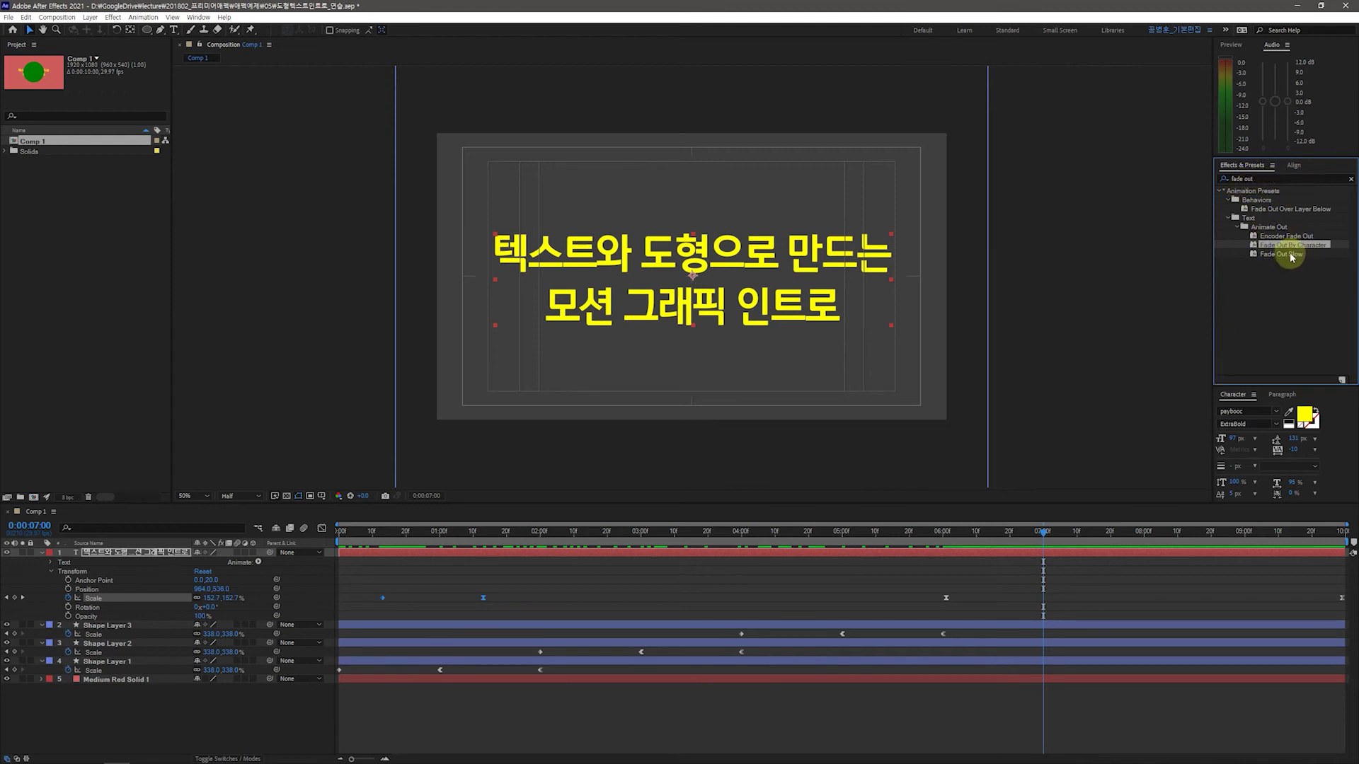
drag(1257, 245, 132, 556)
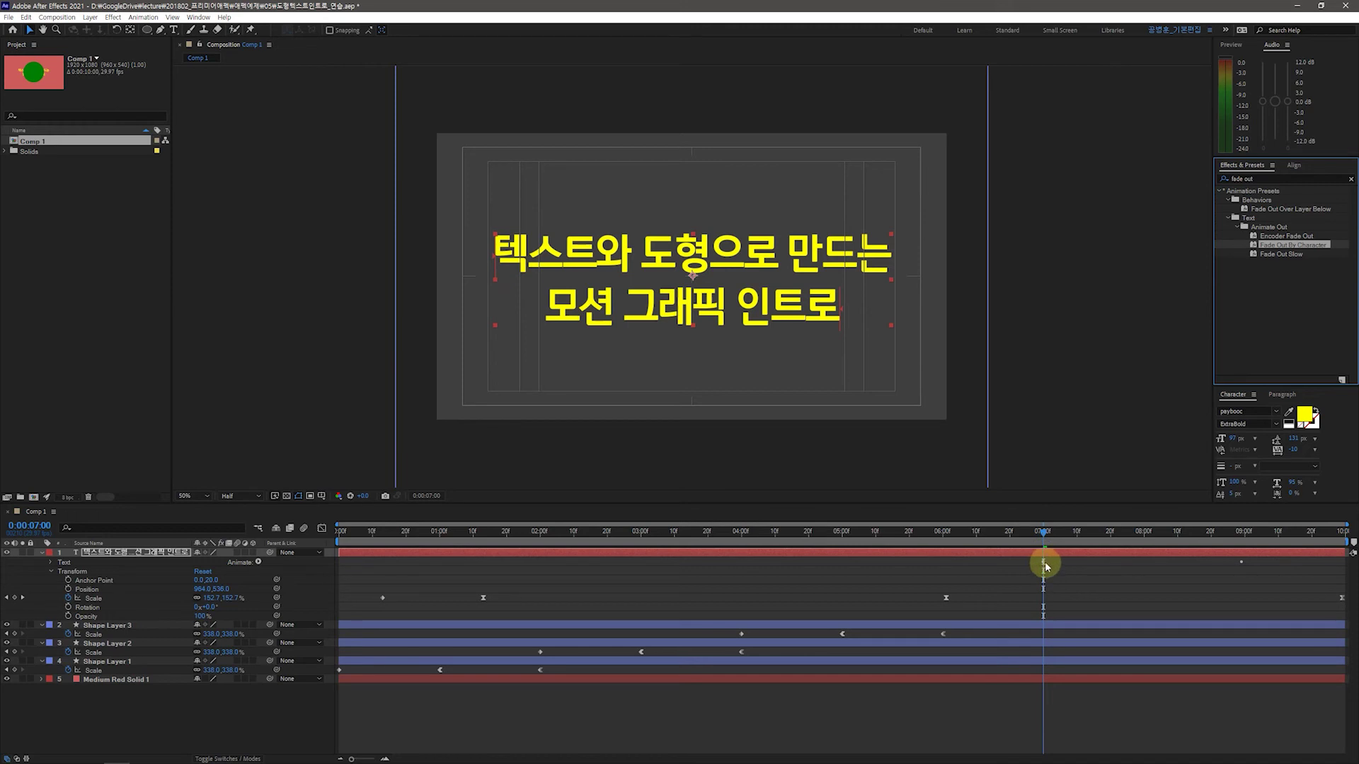
drag(1044, 532, 1146, 536)
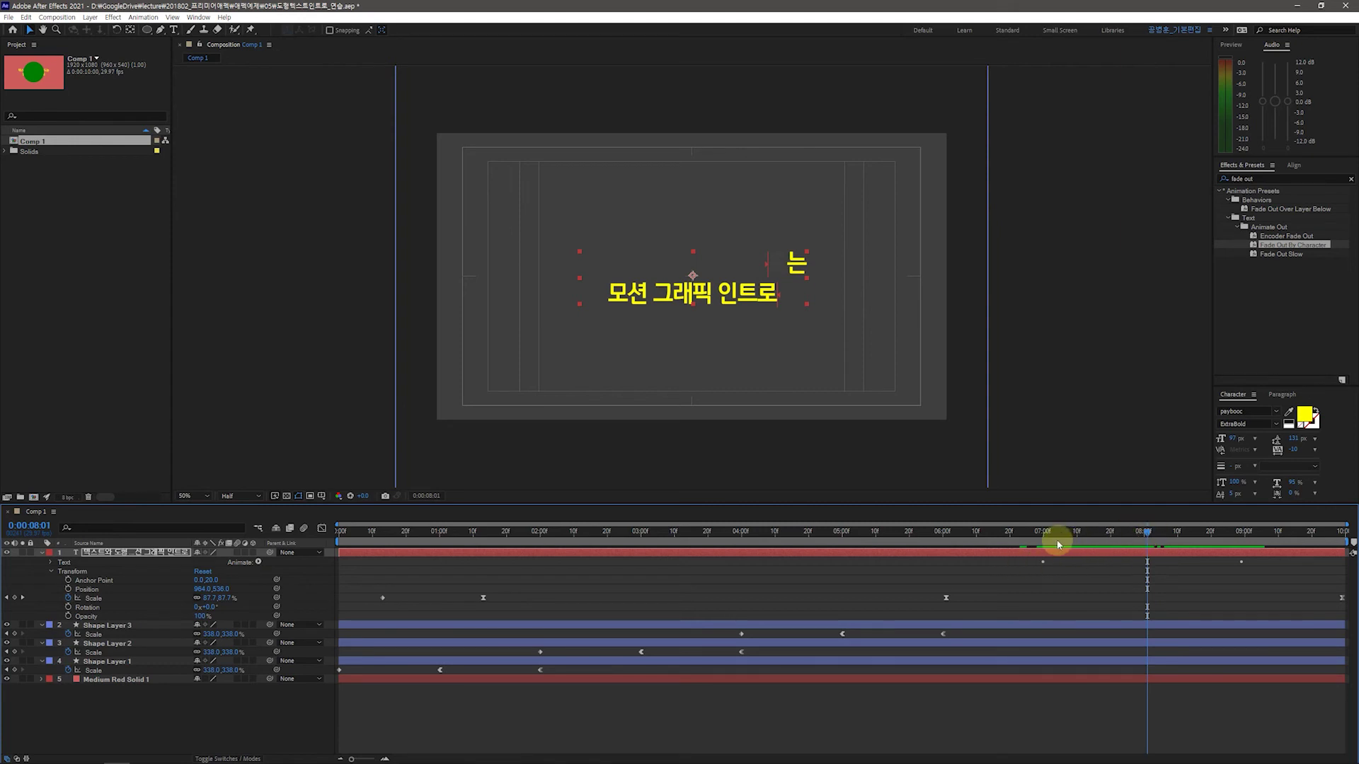
Expand the title's Range Selector 1 and move its second Start keyframe to the composition's last frame, 0:00:09:29.
click(105, 555)
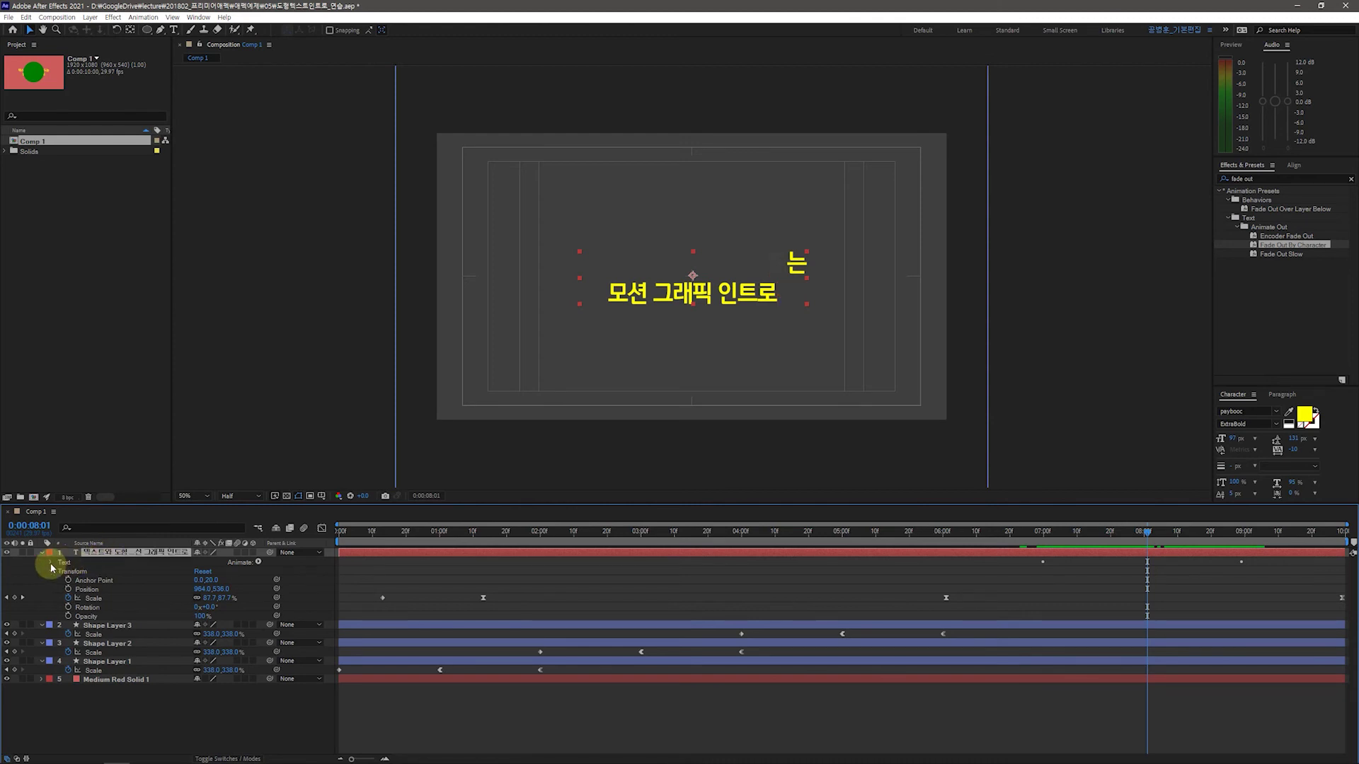
click(51, 564)
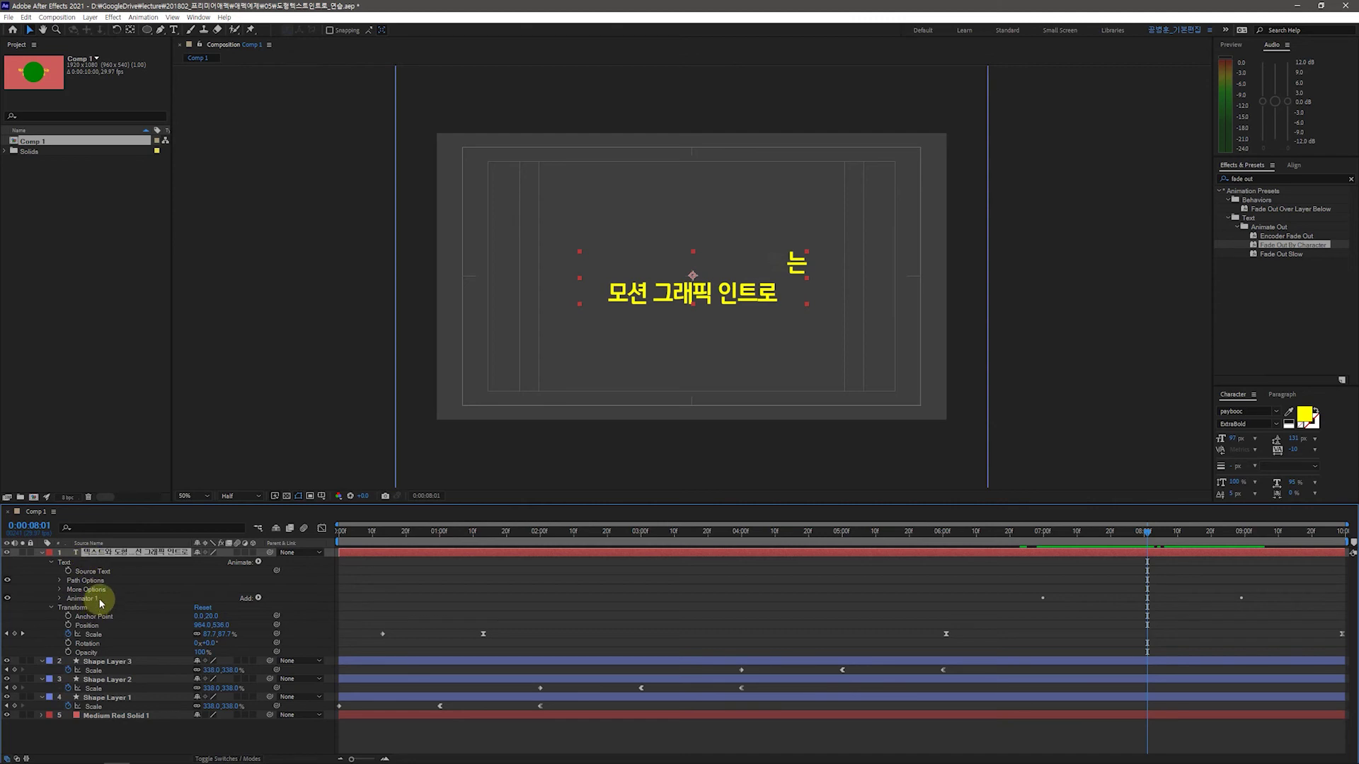
click(59, 600)
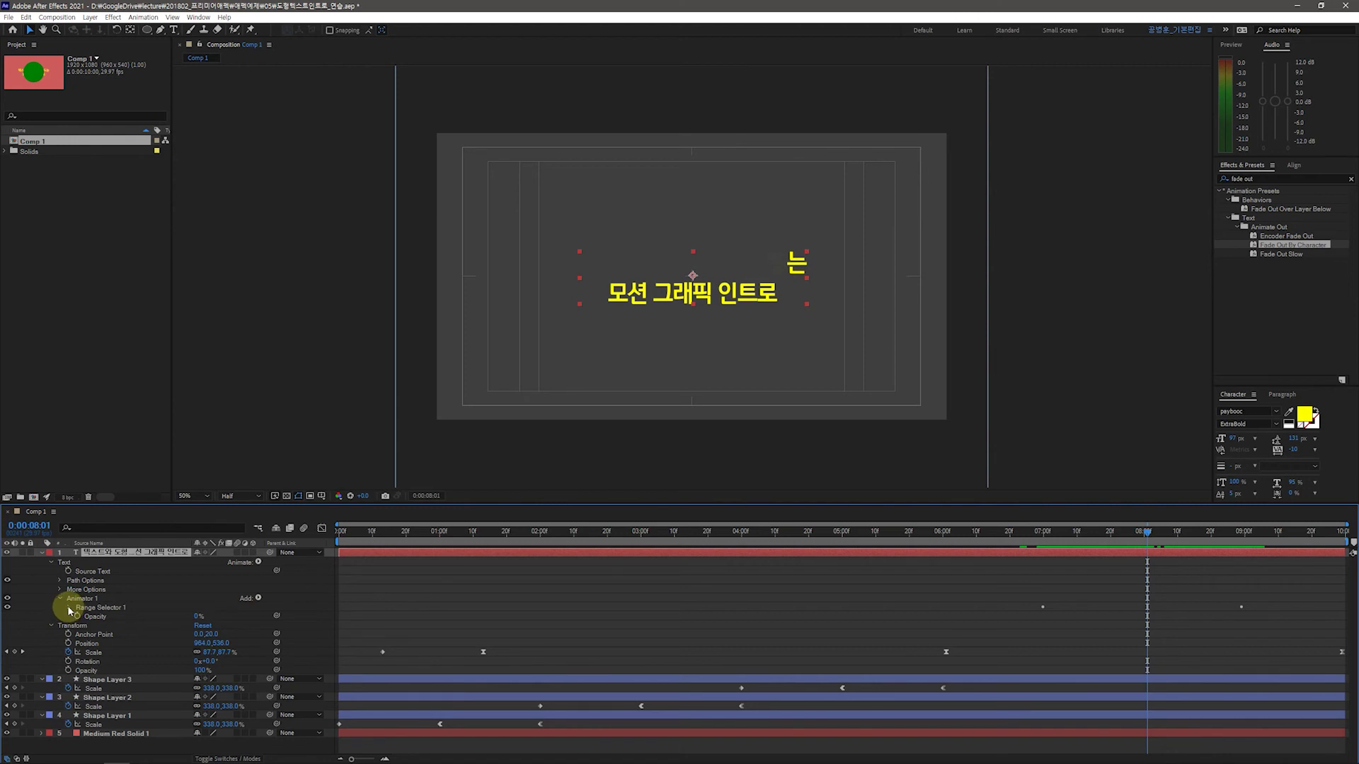
click(70, 608)
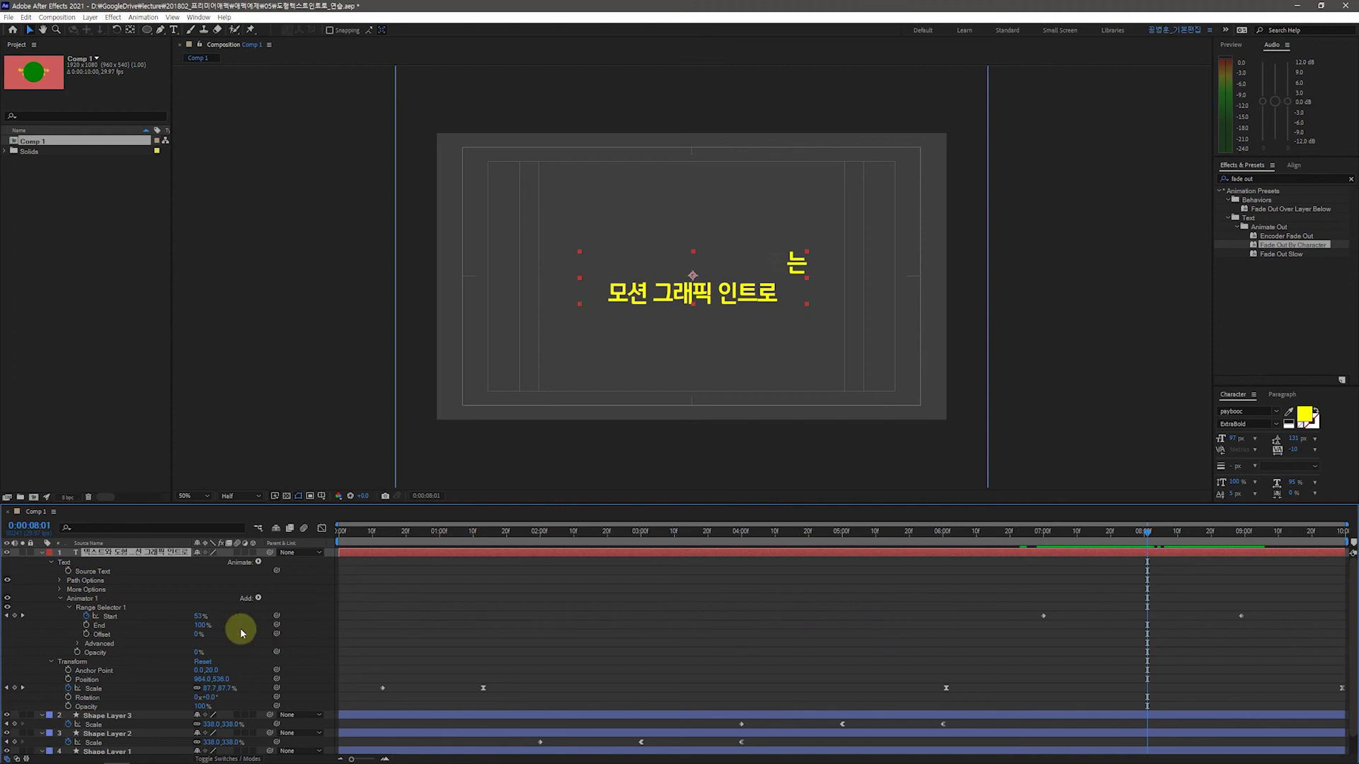
drag(1150, 534, 1241, 553)
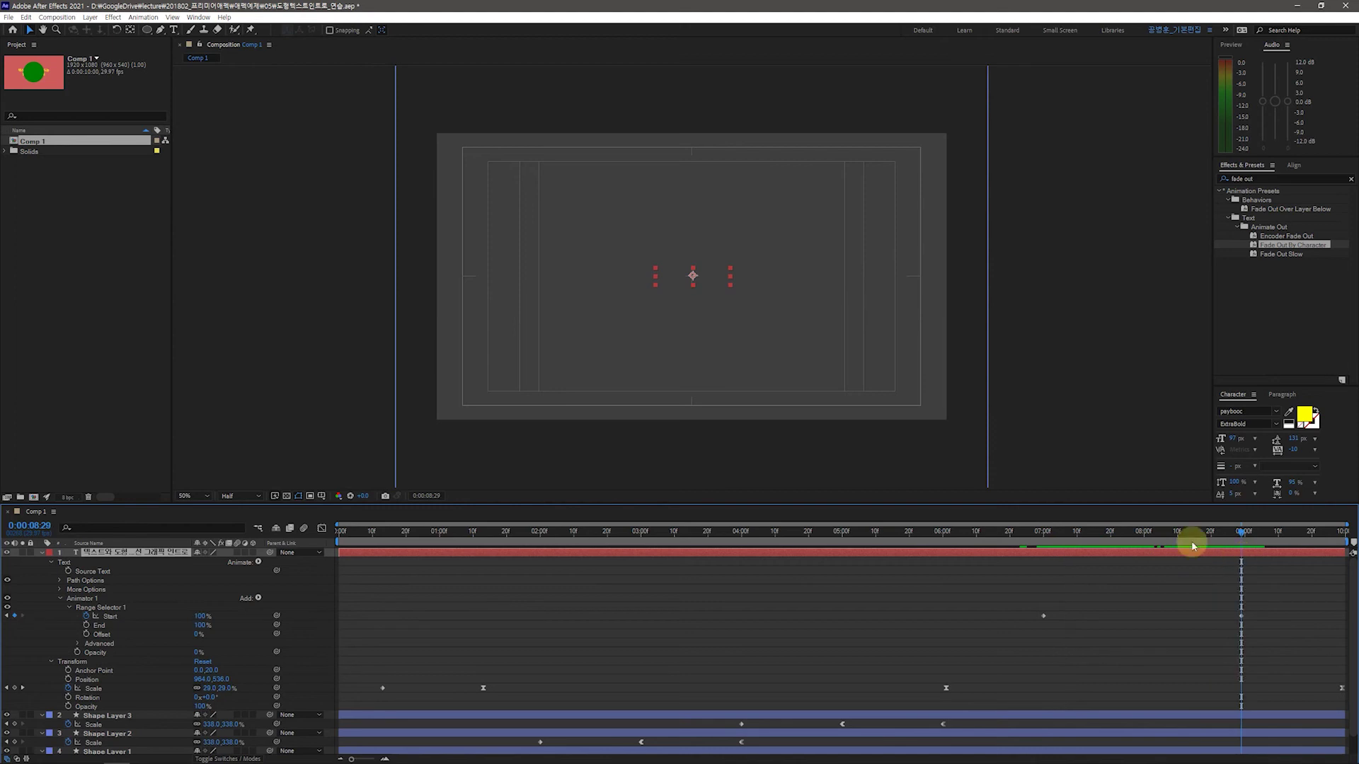
click(1241, 617)
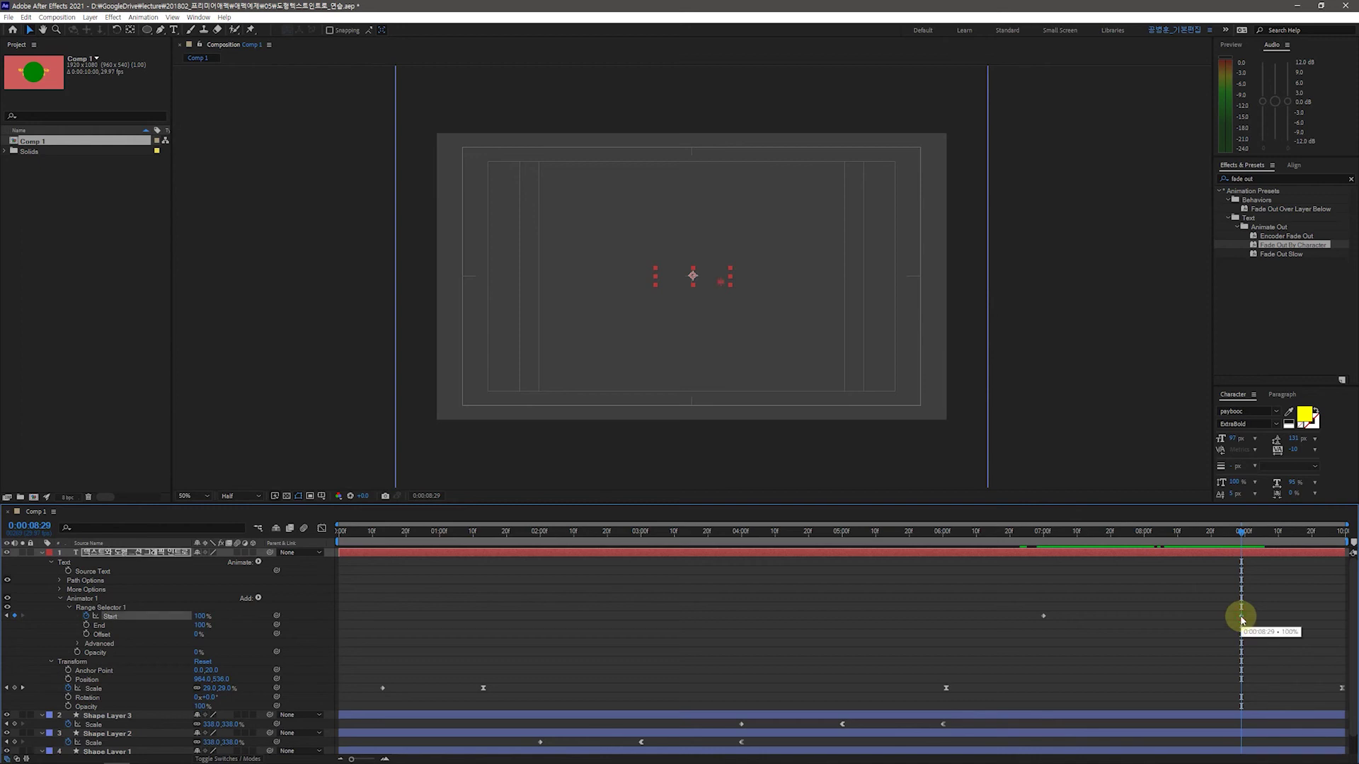
drag(1243, 620, 1347, 622)
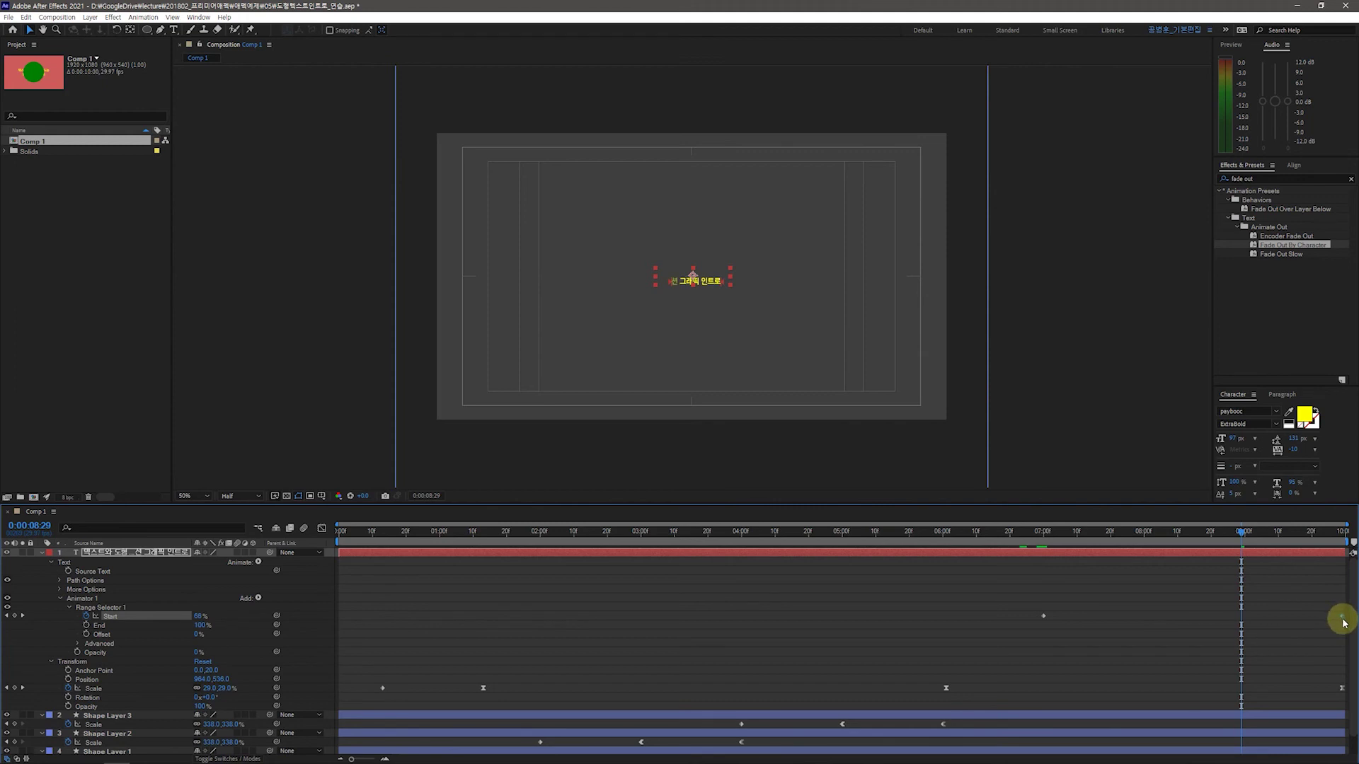
drag(1246, 533, 1311, 561)
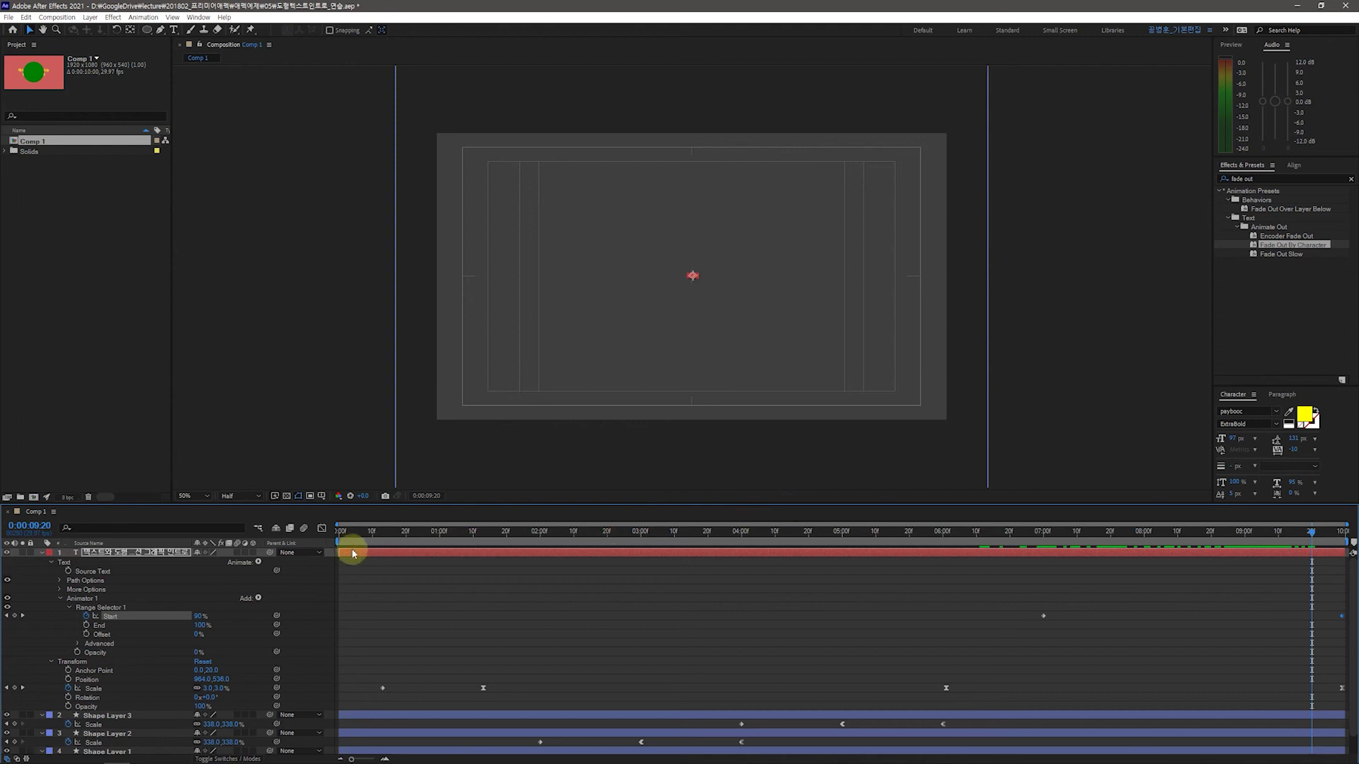
Collapse the properties of the title layer and all three shape layers, and deselect everything.
click(41, 553)
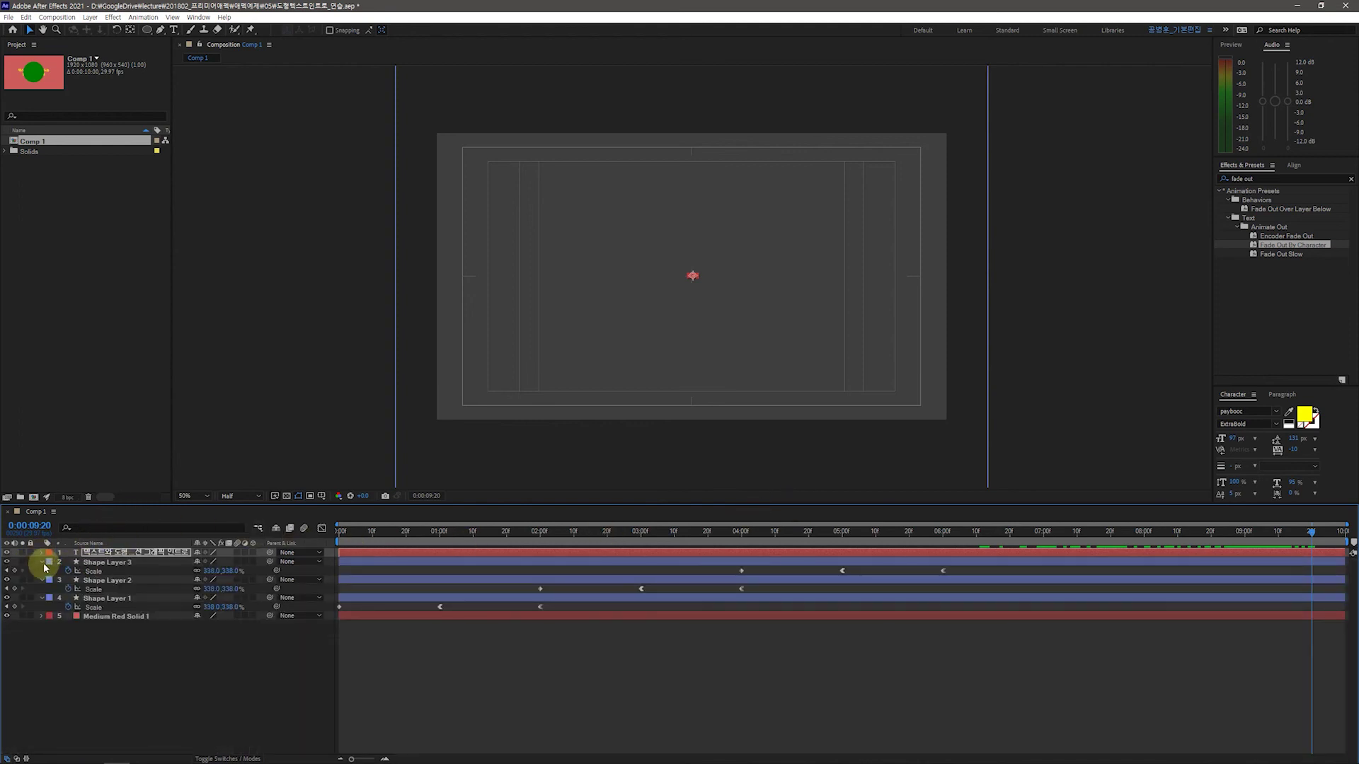
click(42, 562)
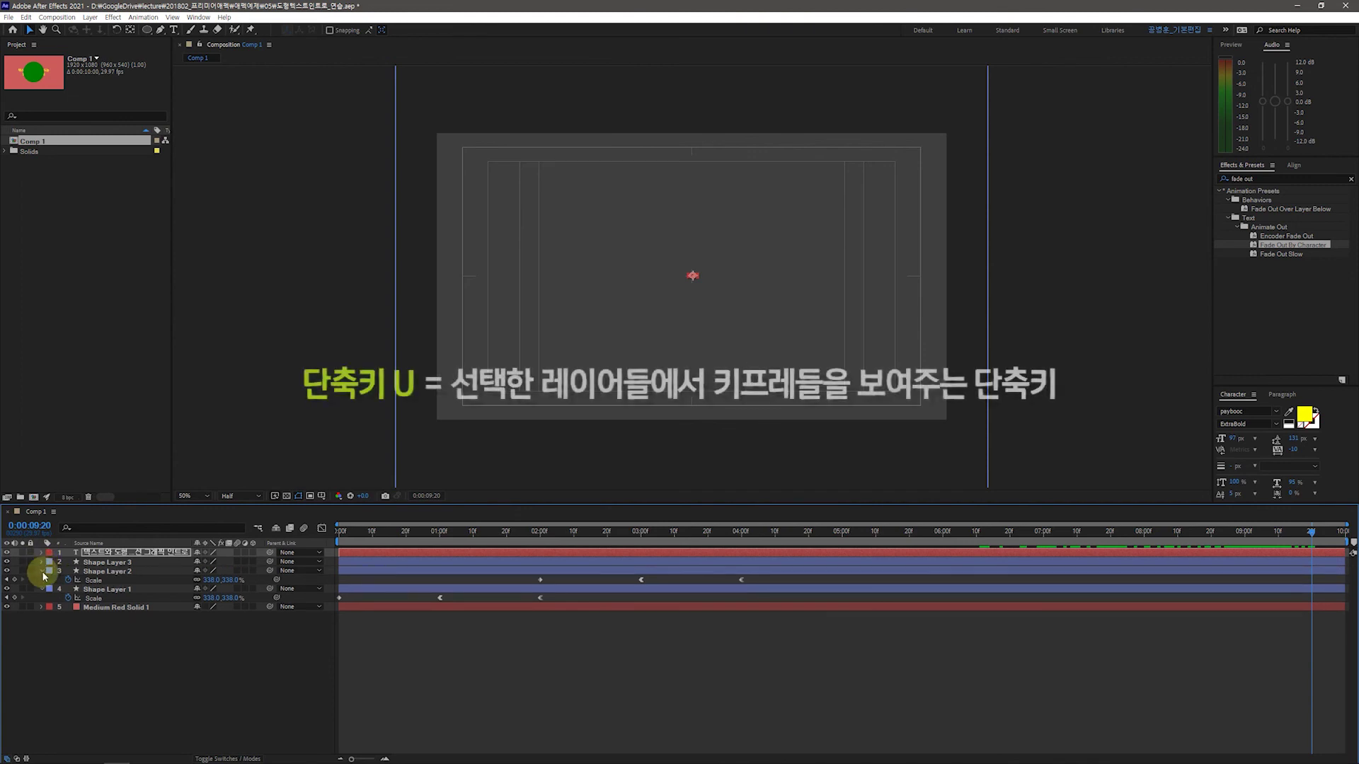
click(42, 572)
click(41, 581)
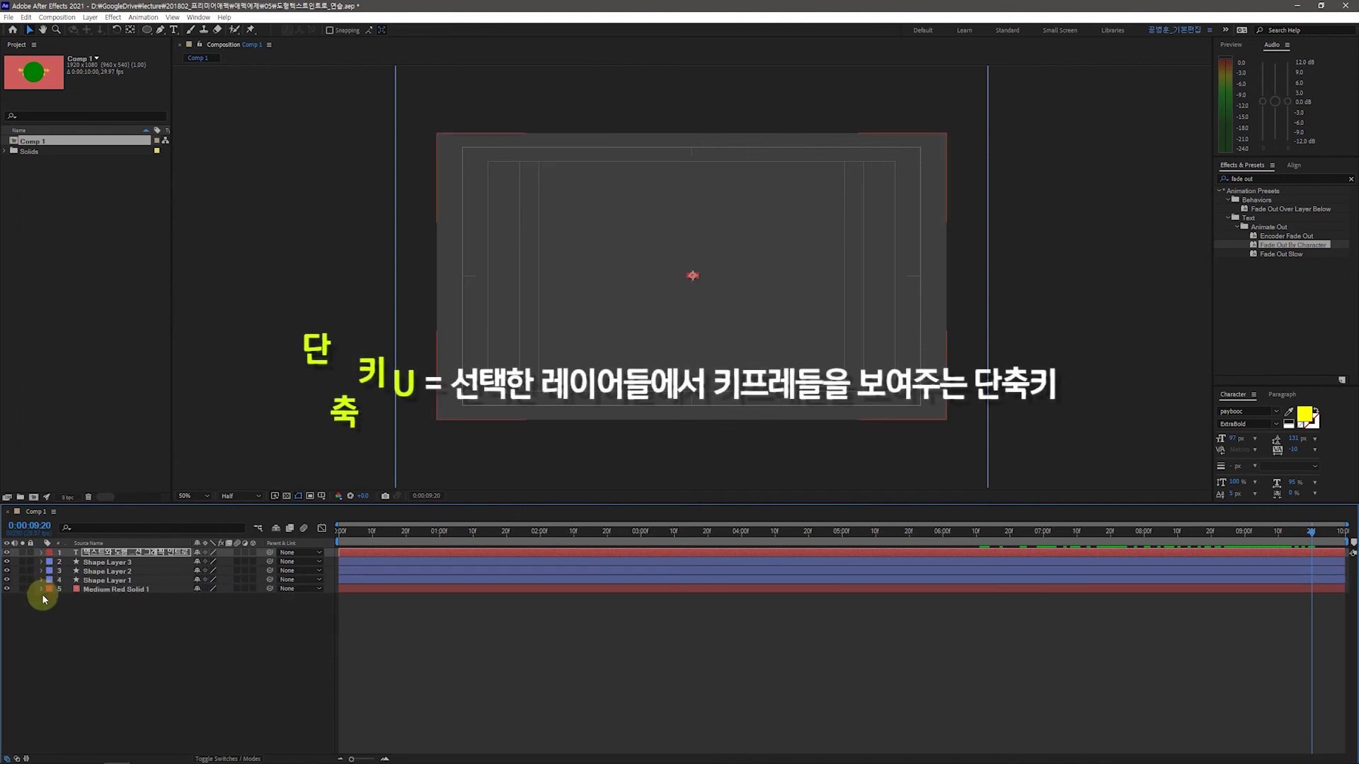
click(136, 634)
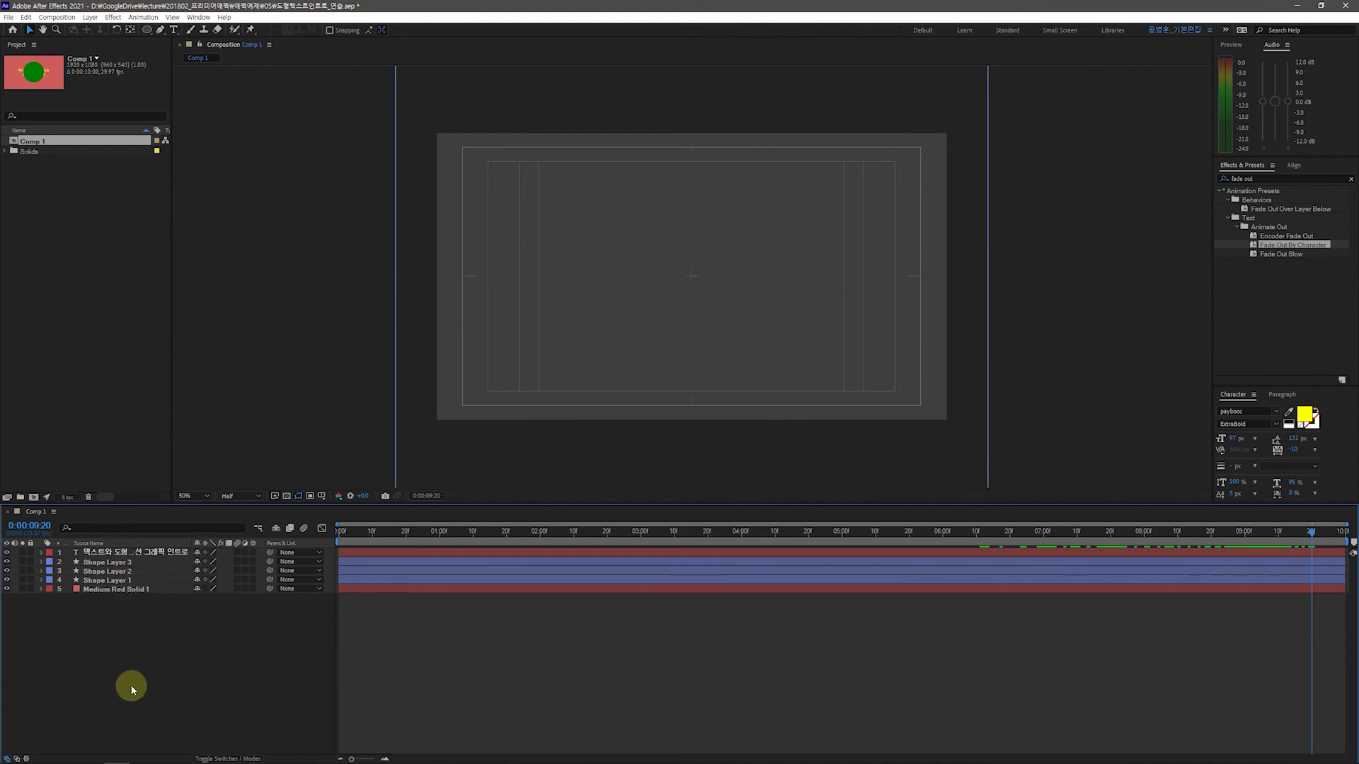
Select all layers, reveal only their keyframed properties and hide them again.
key(ctrl+a)
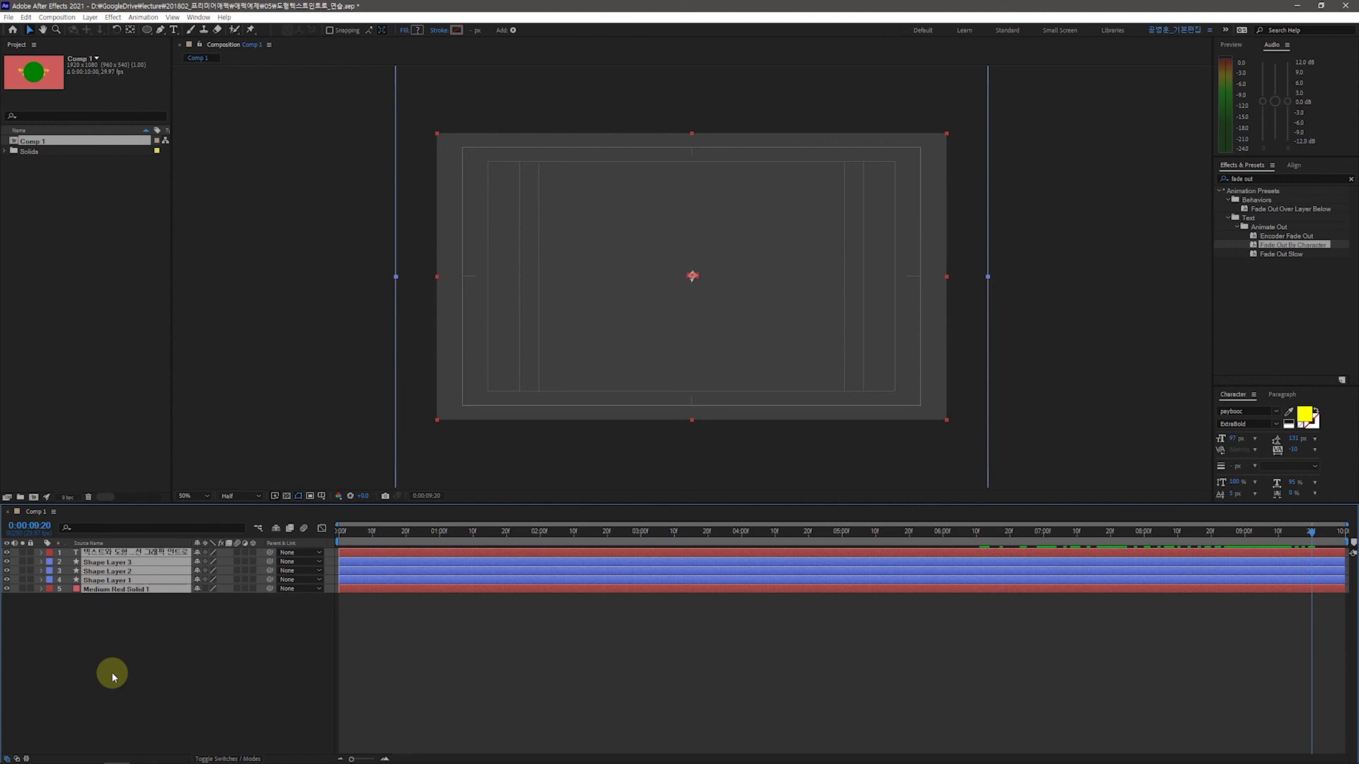
key(u)
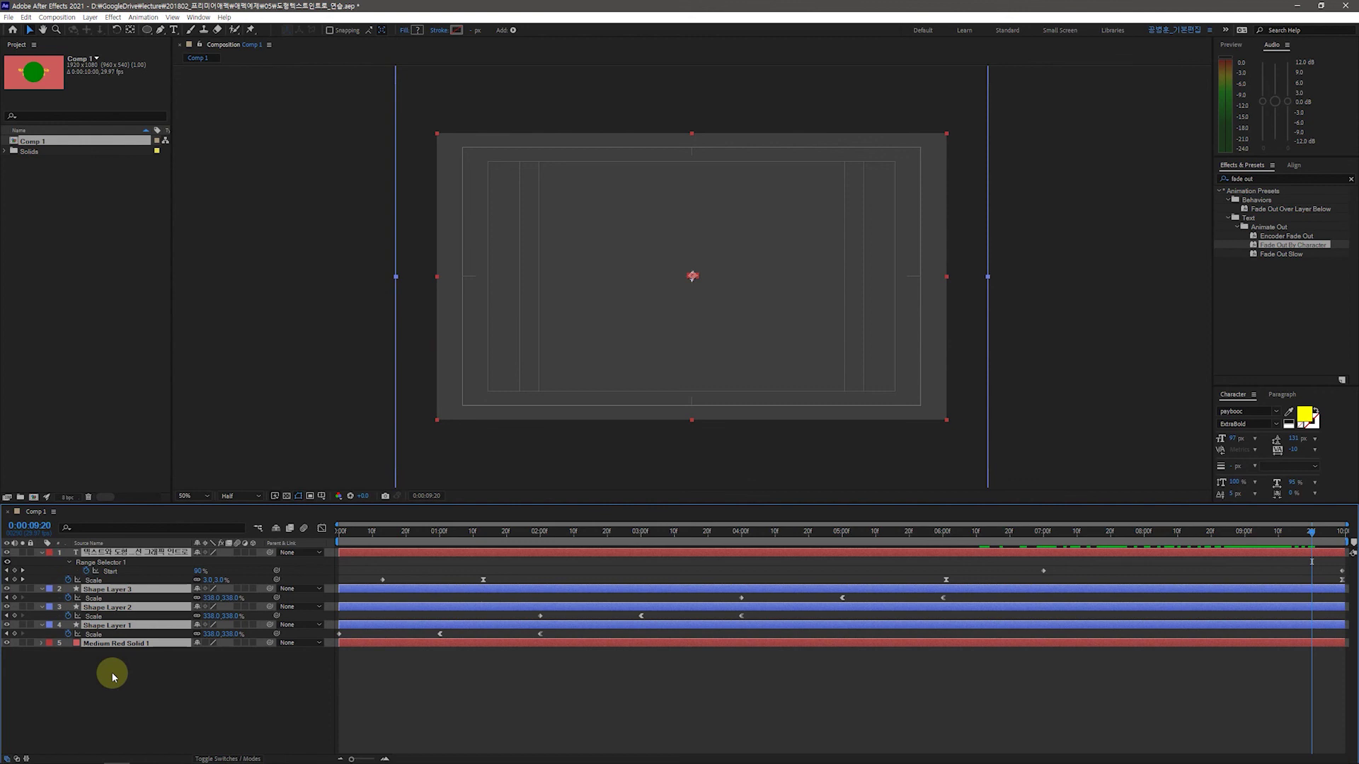
key(u)
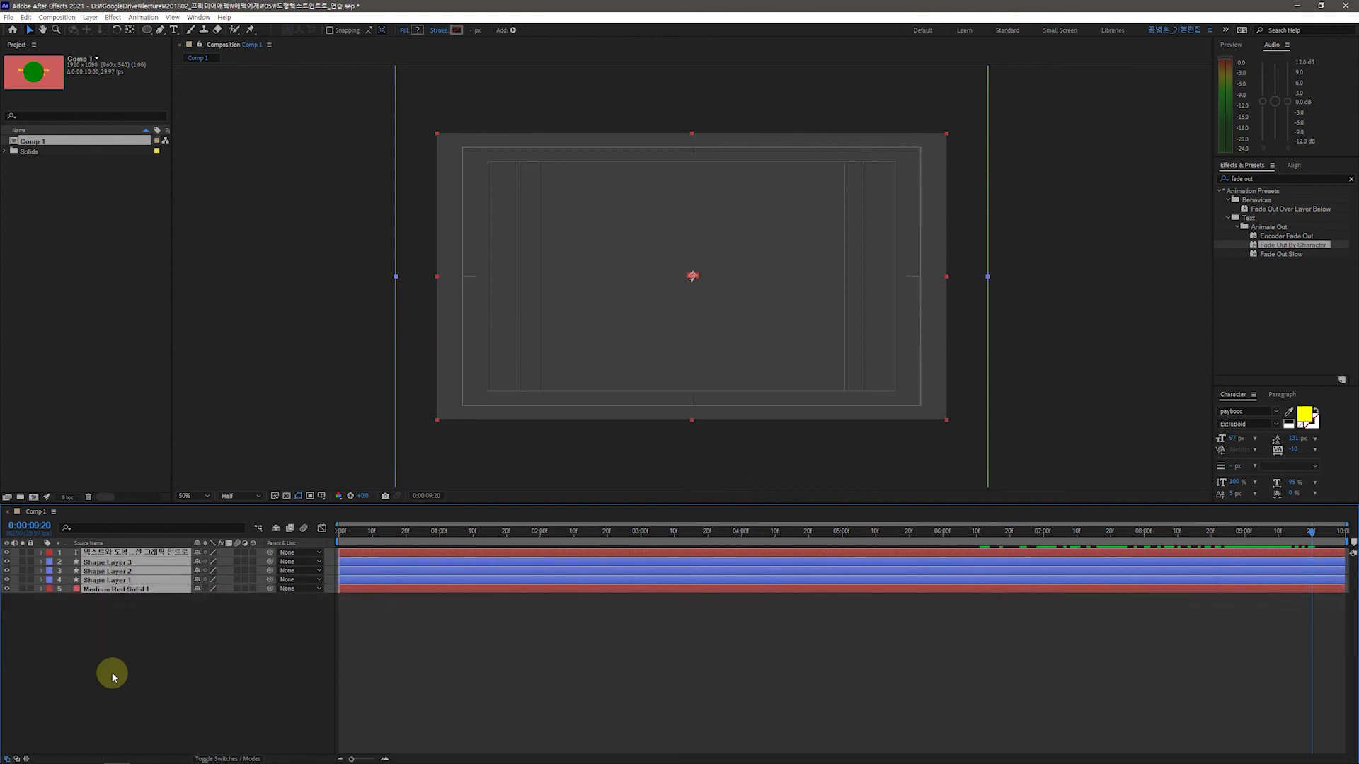
Display the Scale, Opacity, Position and Rotation properties of all selected layers one after another, ending with Opacity.
key(s)
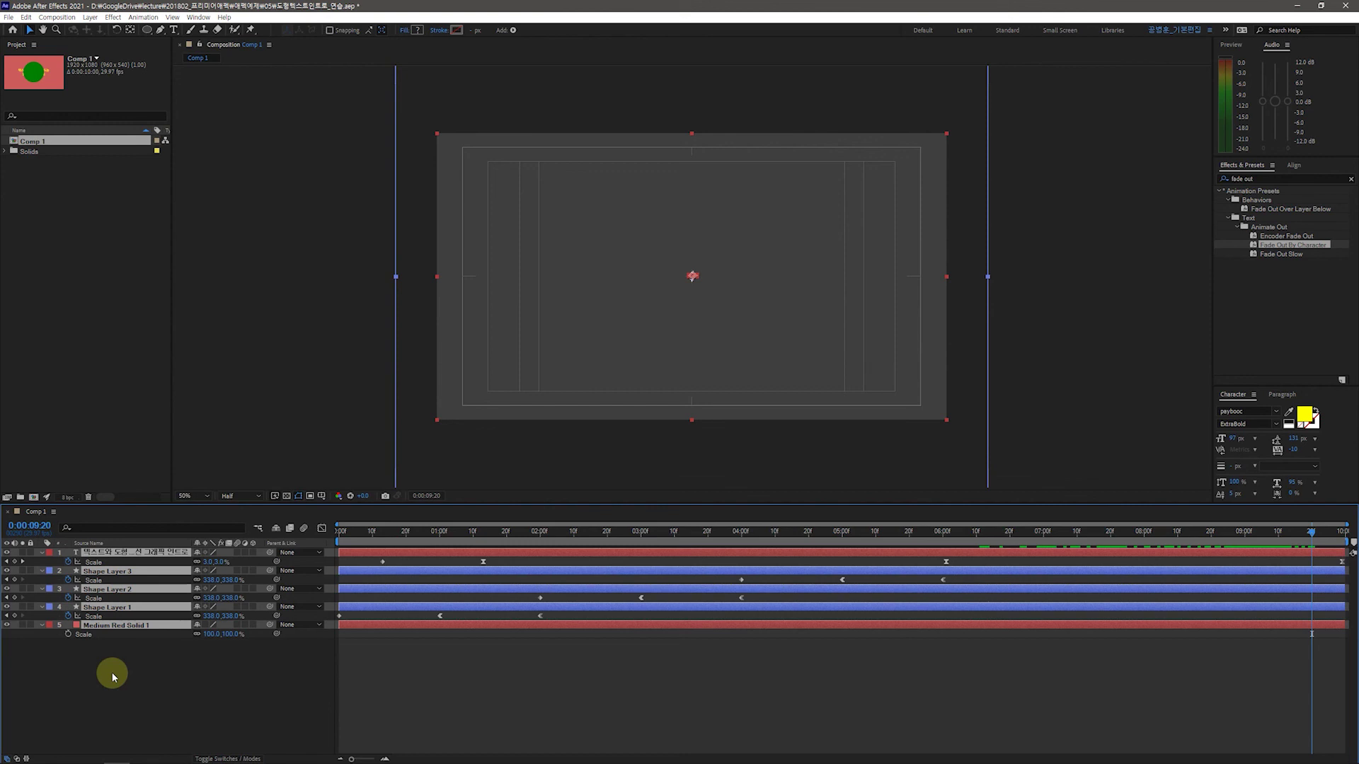
key(t)
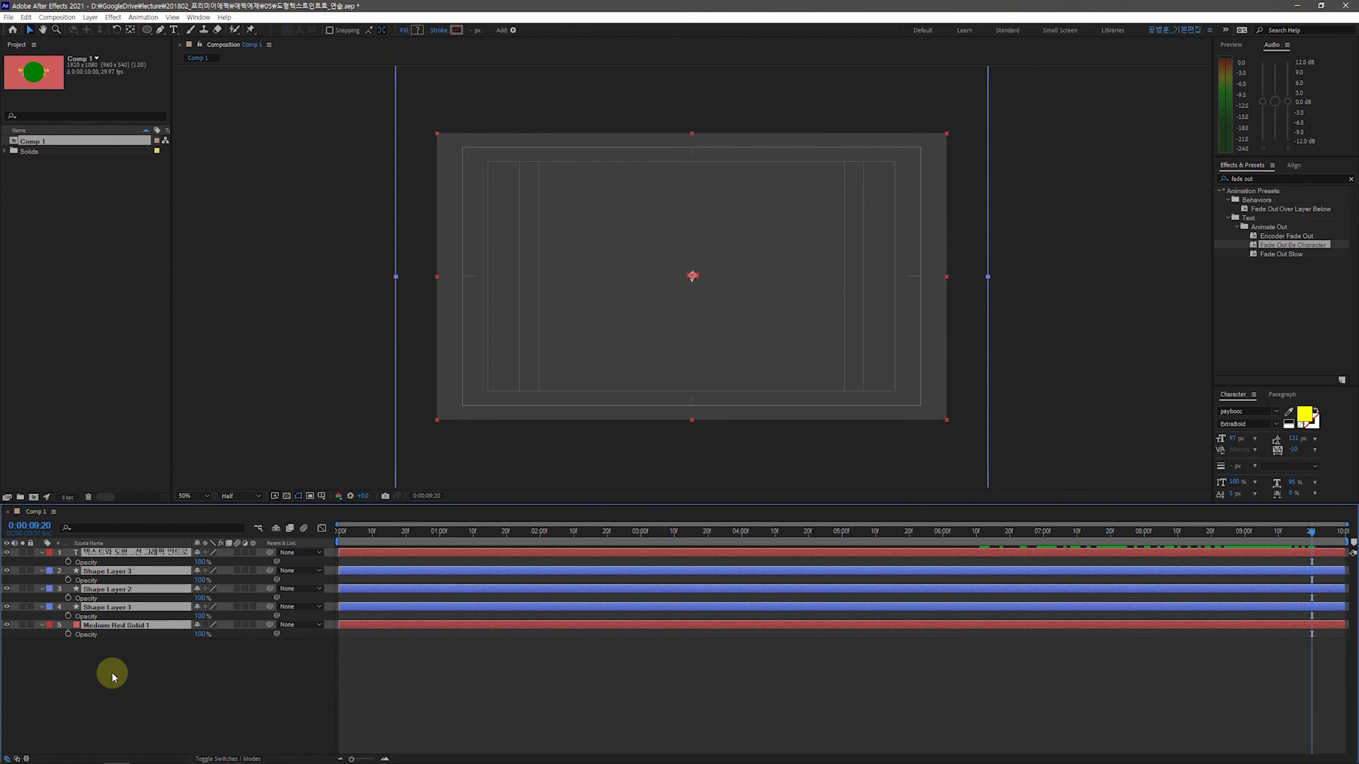
key(p)
key(s)
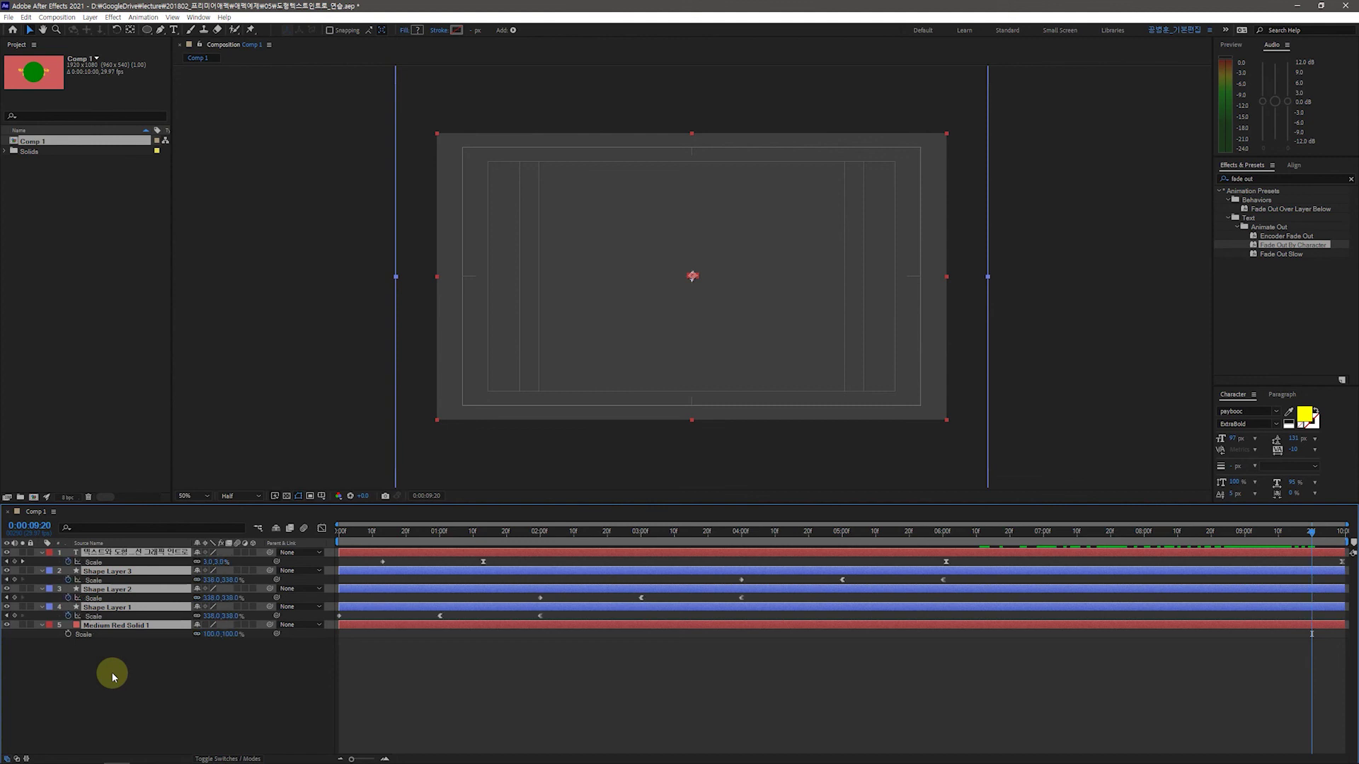
key(r)
key(t)
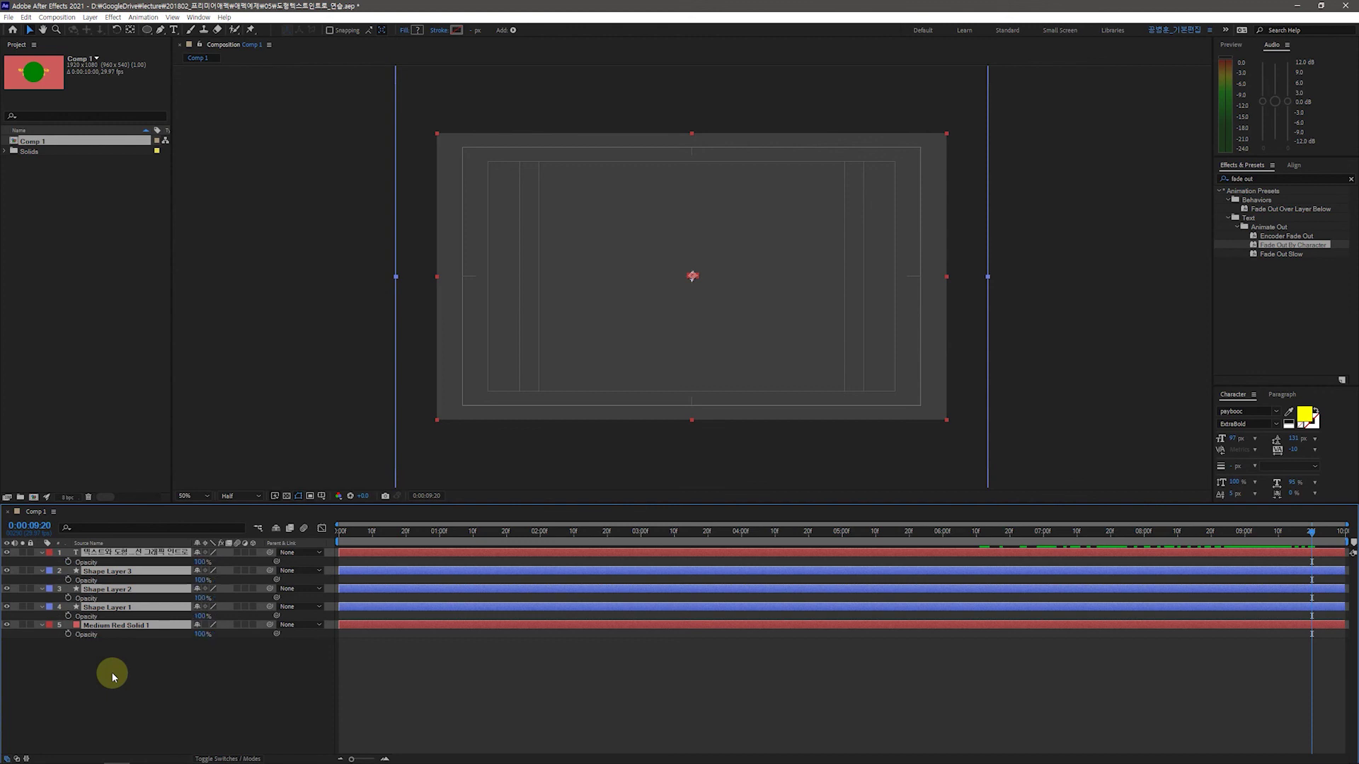
Deselect the layers, return to 0:00:00:00 and scrub through the animation to review the title's character fade-out.
click(226, 710)
drag(1311, 534, 327, 588)
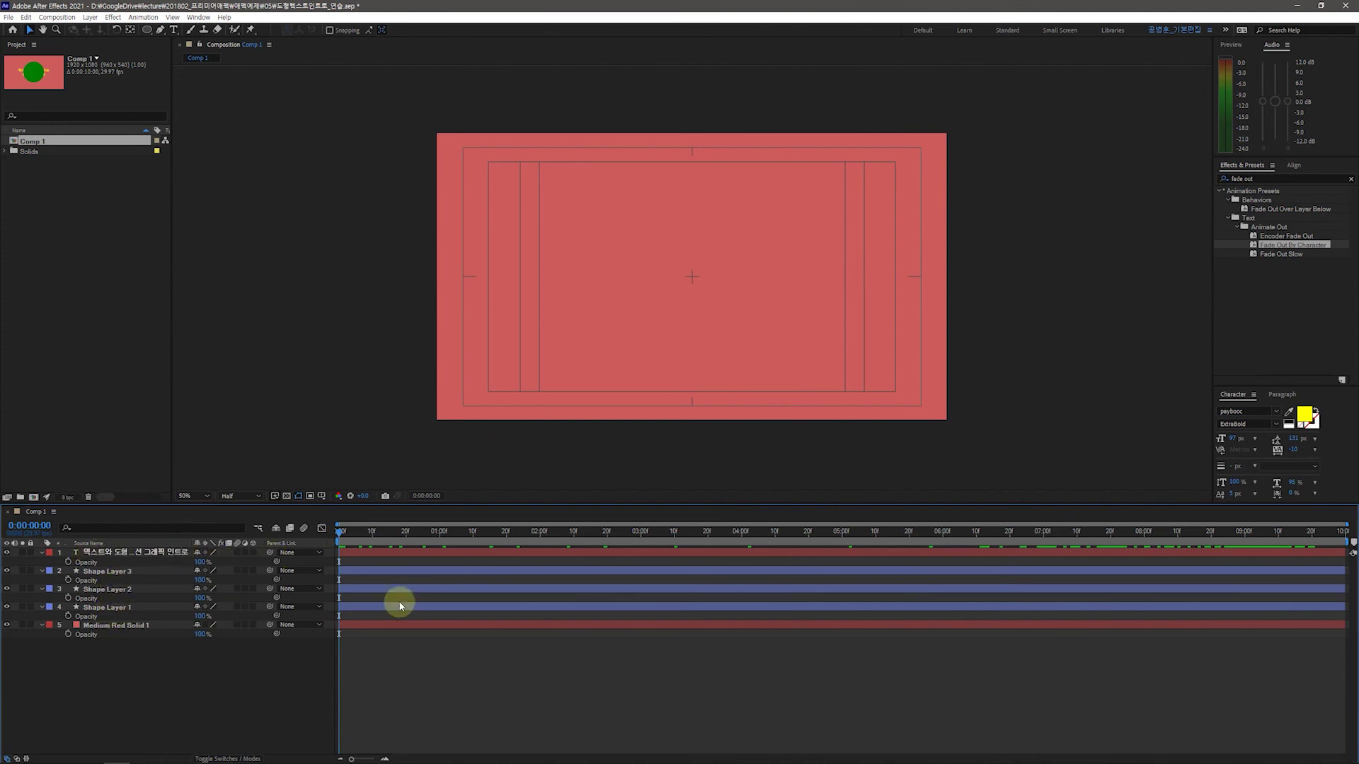
click(322, 496)
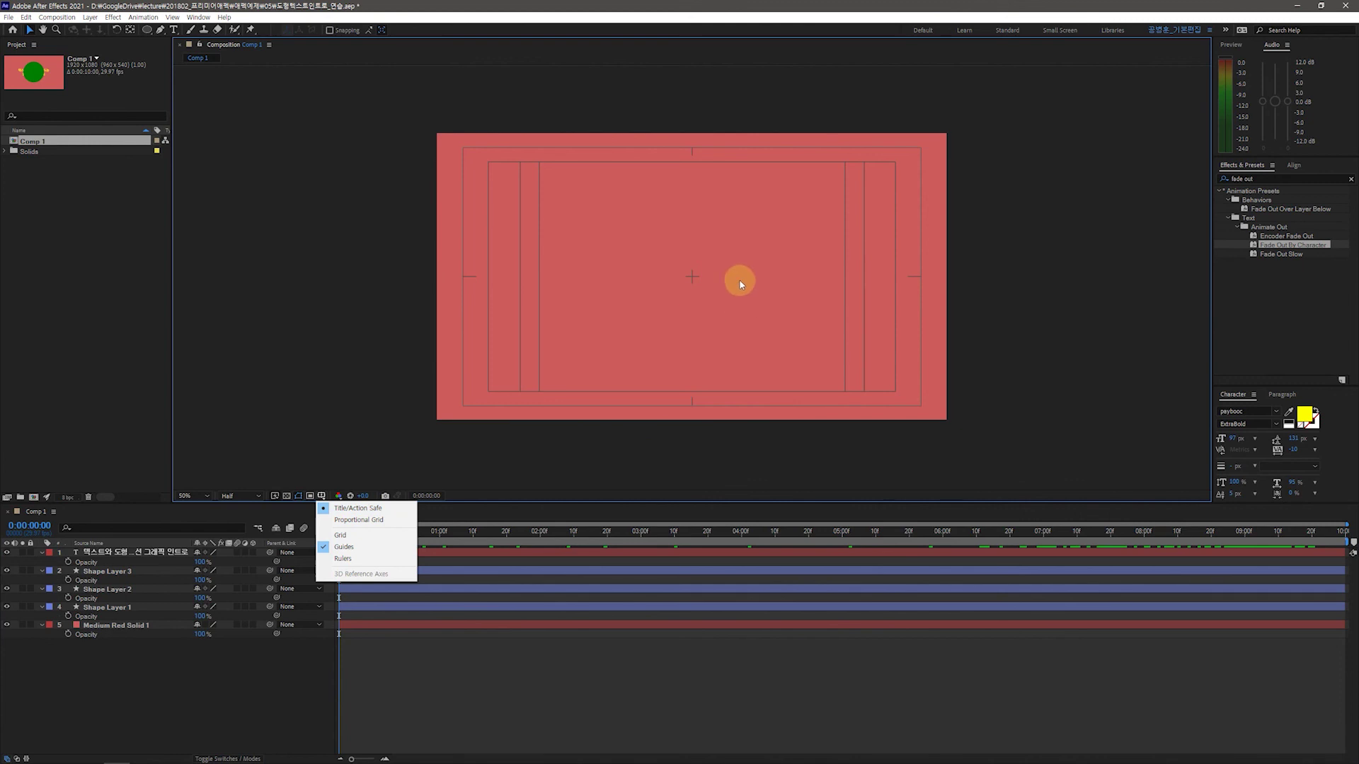
click(245, 707)
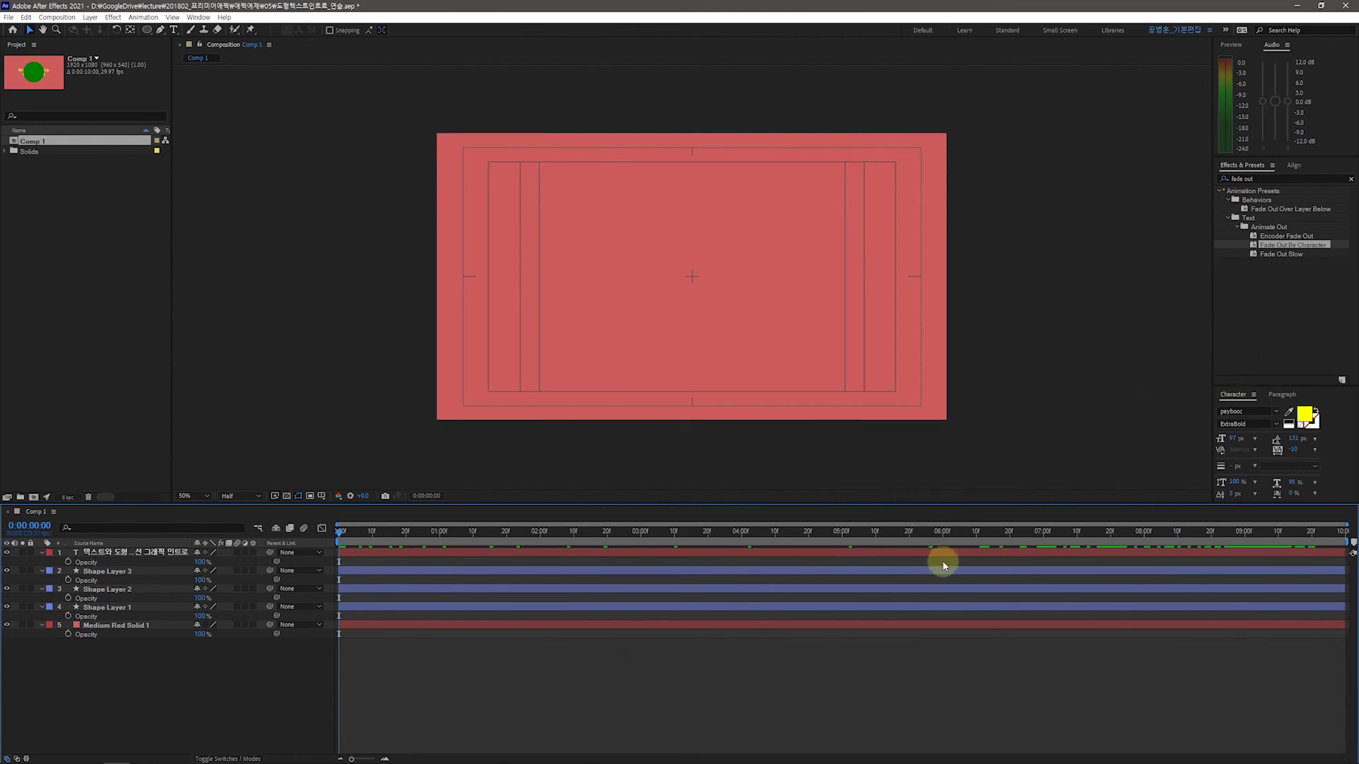
drag(339, 531, 1093, 555)
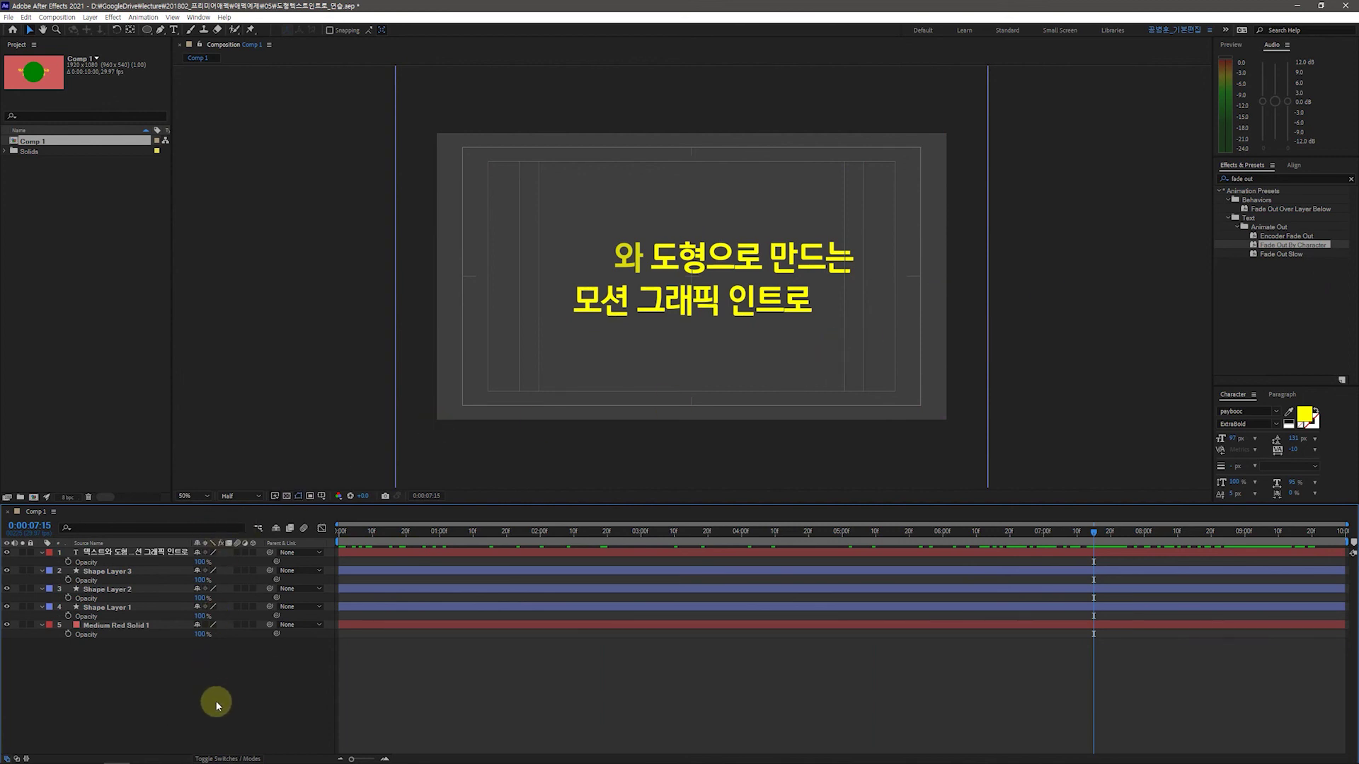
drag(1101, 534, 545, 576)
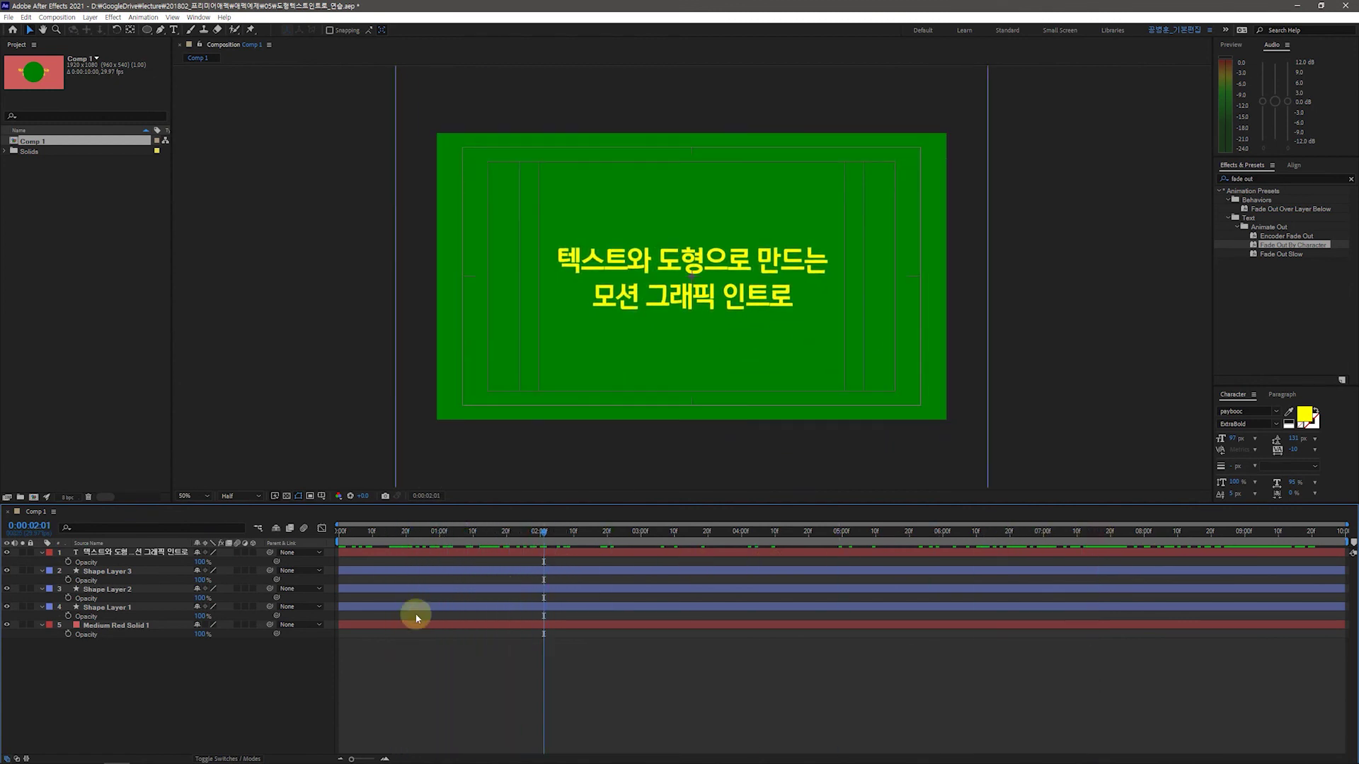